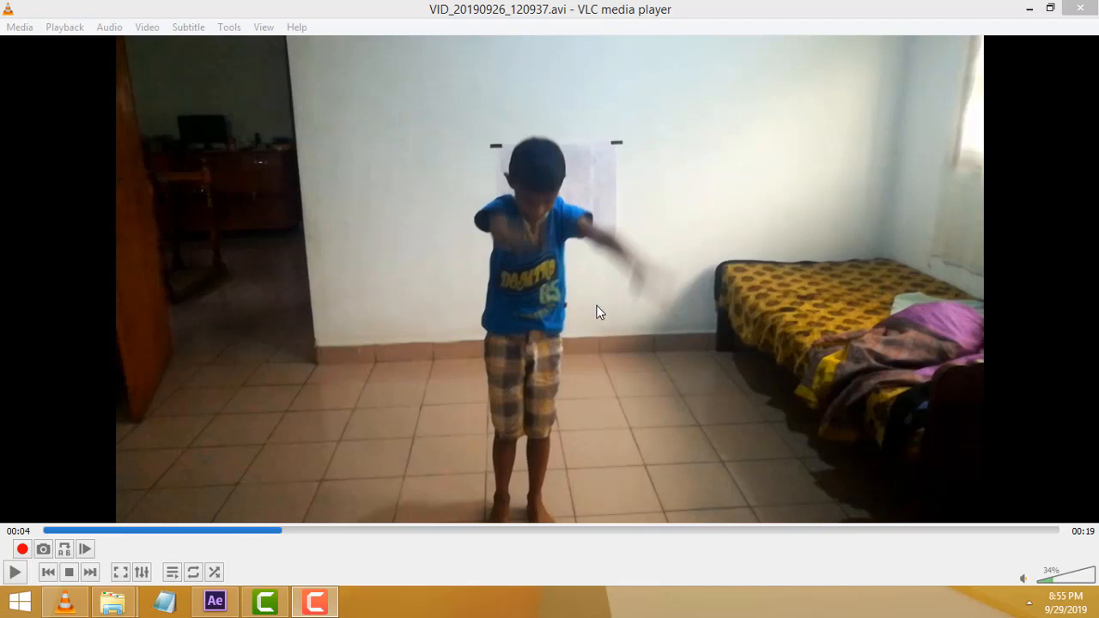
# Replay the VID_20190926_120937 clip from its start, reopen it from the ae folder to watch again, and close the media player
pyautogui.click(49, 530)
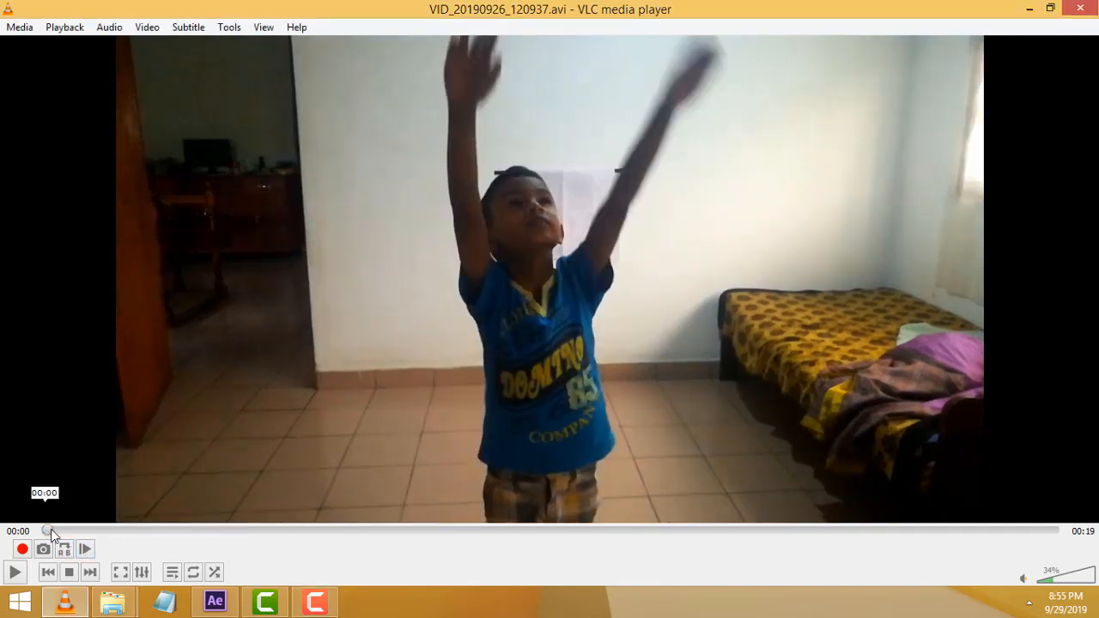
pyautogui.click(15, 573)
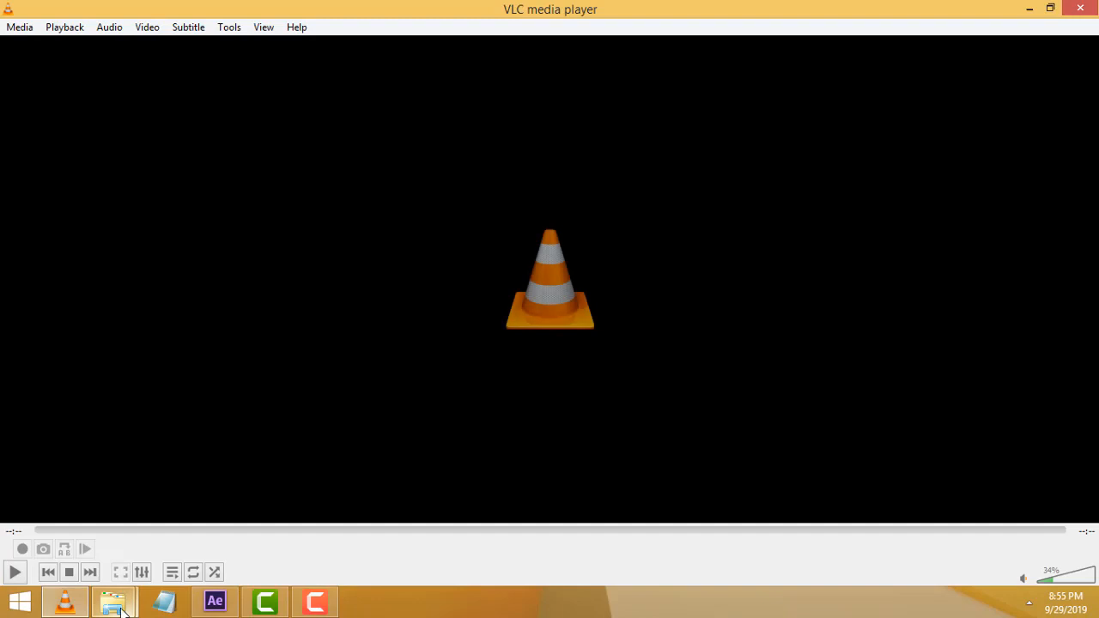
pyautogui.moveTo(118, 609)
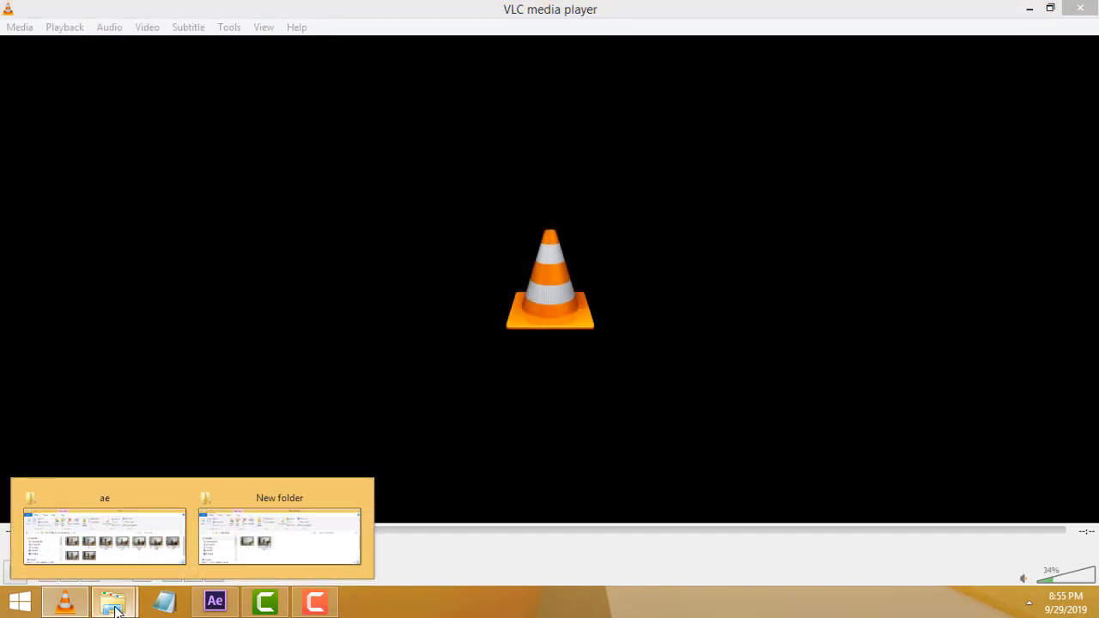
pyautogui.click(126, 532)
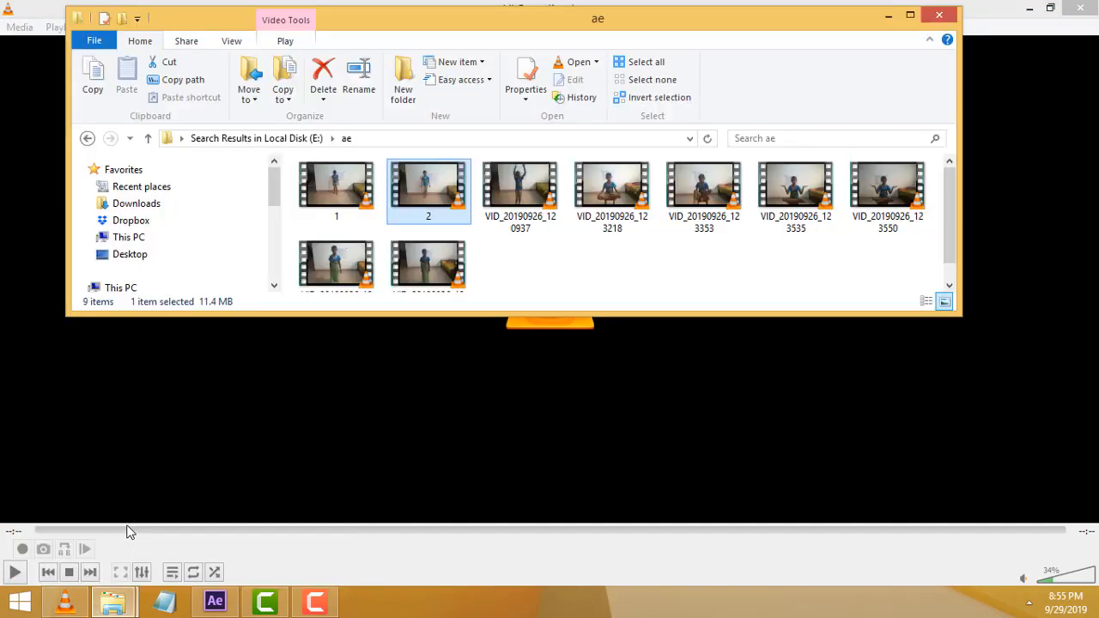
pyautogui.doubleClick(516, 189)
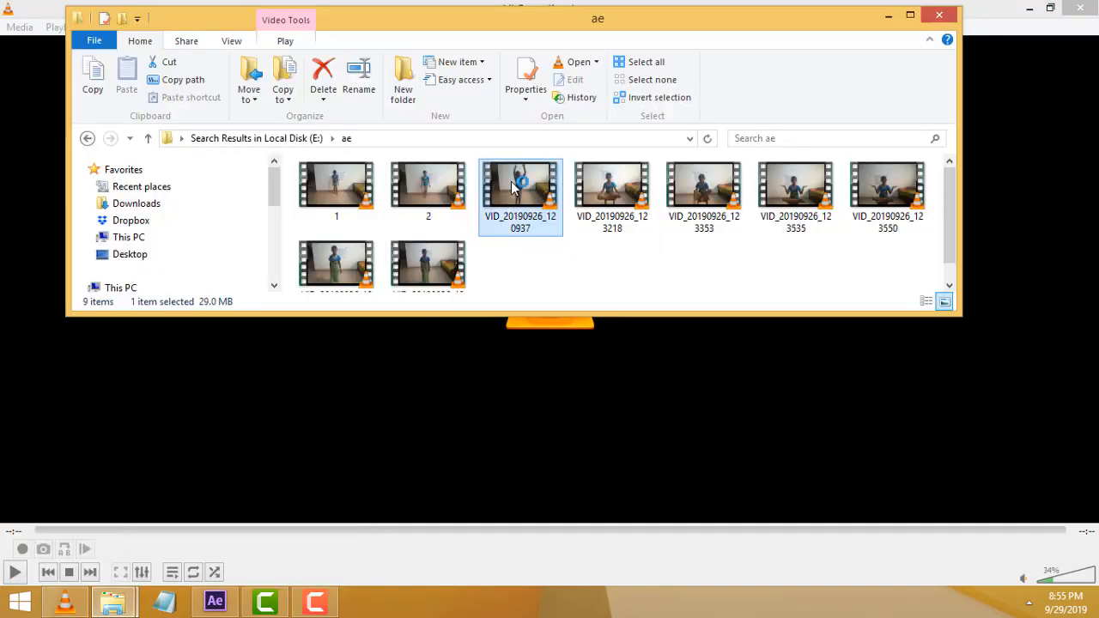
pyautogui.doubleClick(418, 409)
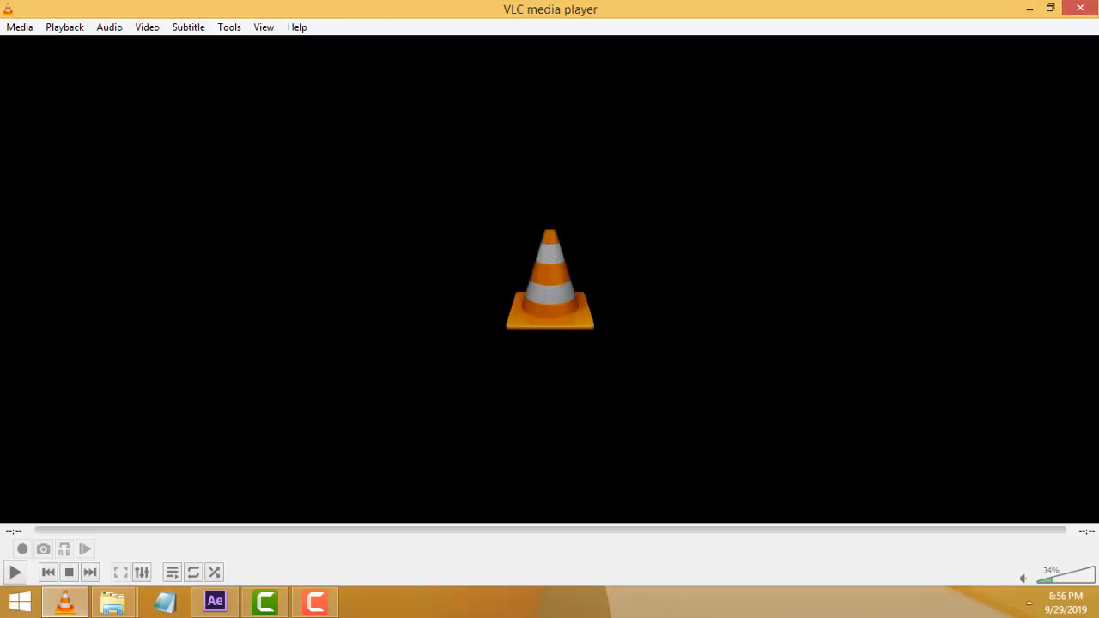
pyautogui.click(1080, 8)
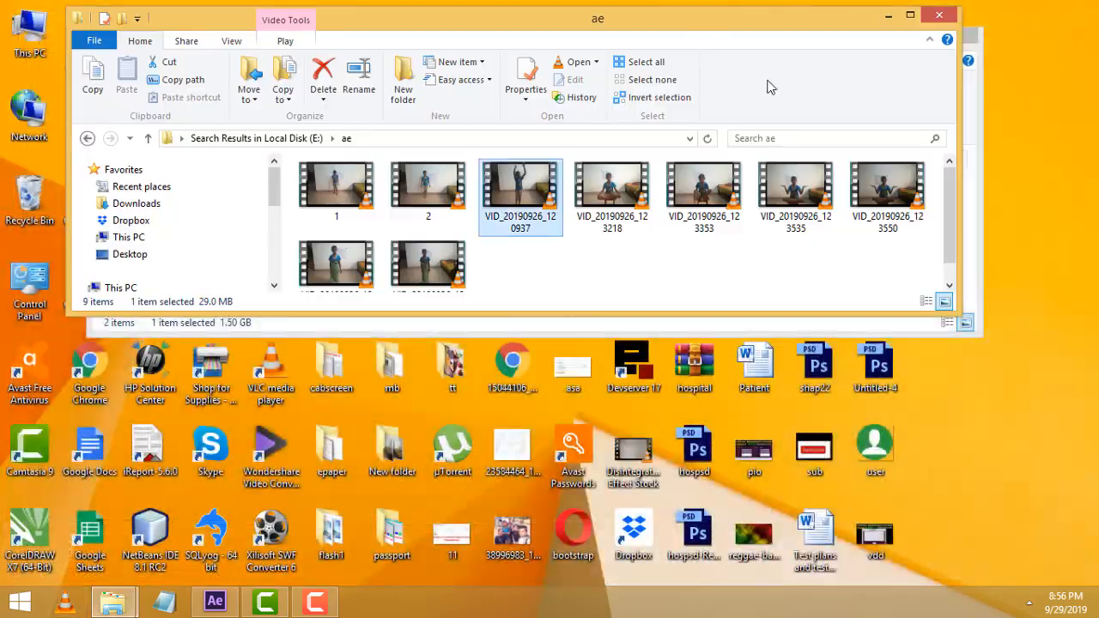
# Switch to After Effects and enlarge the timeline area by lowering the height of the composition viewer
pyautogui.click(215, 603)
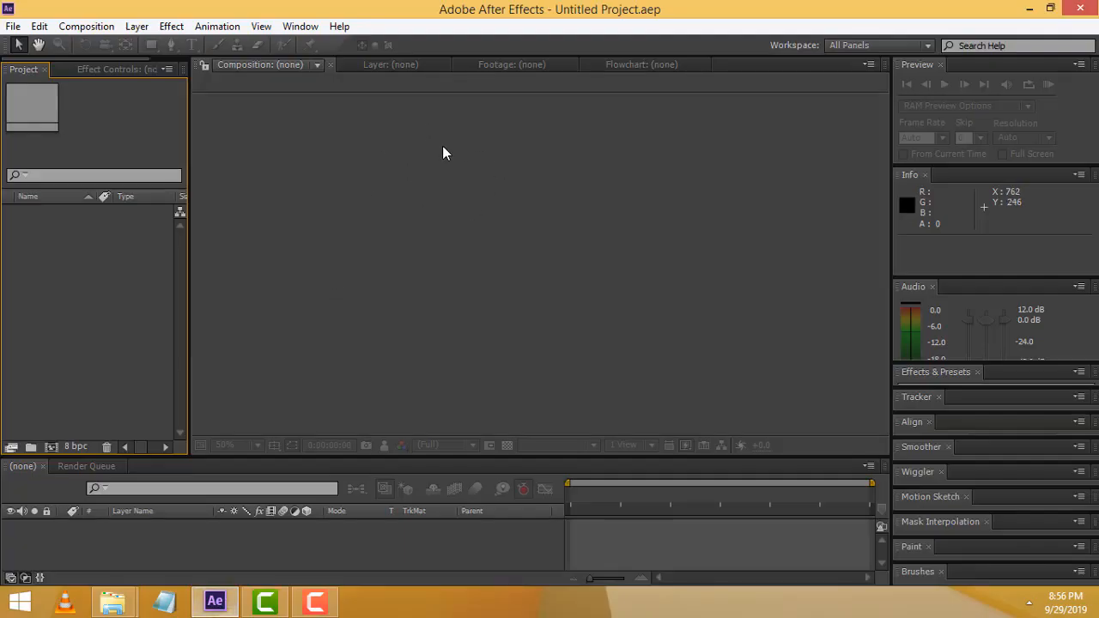
pyautogui.click(378, 153)
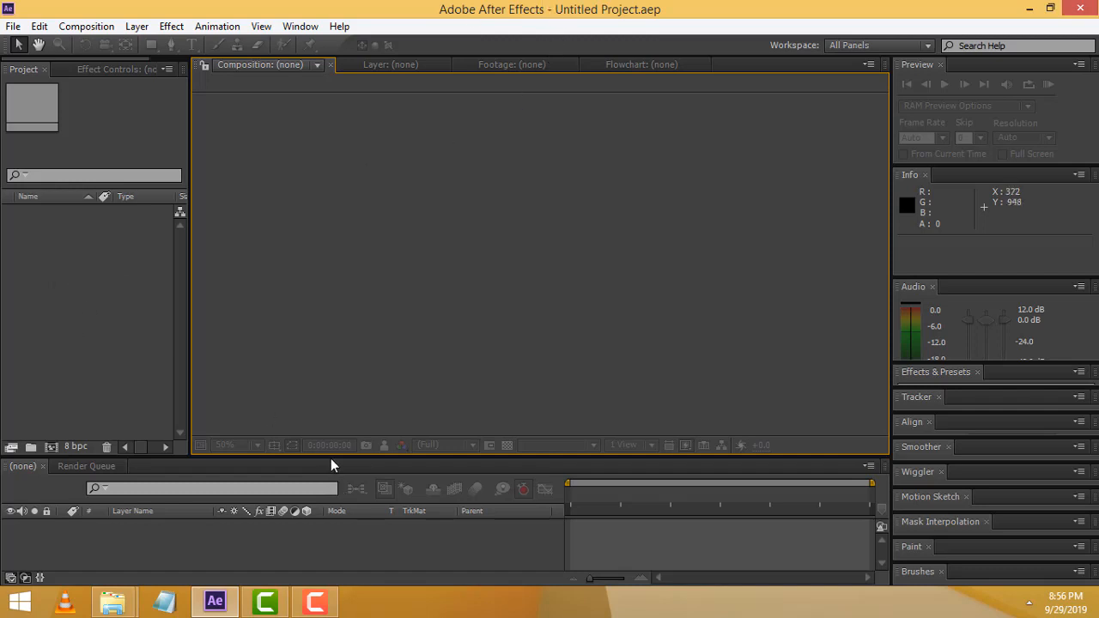
pyautogui.moveTo(350, 454); pyautogui.dragTo(356, 415)
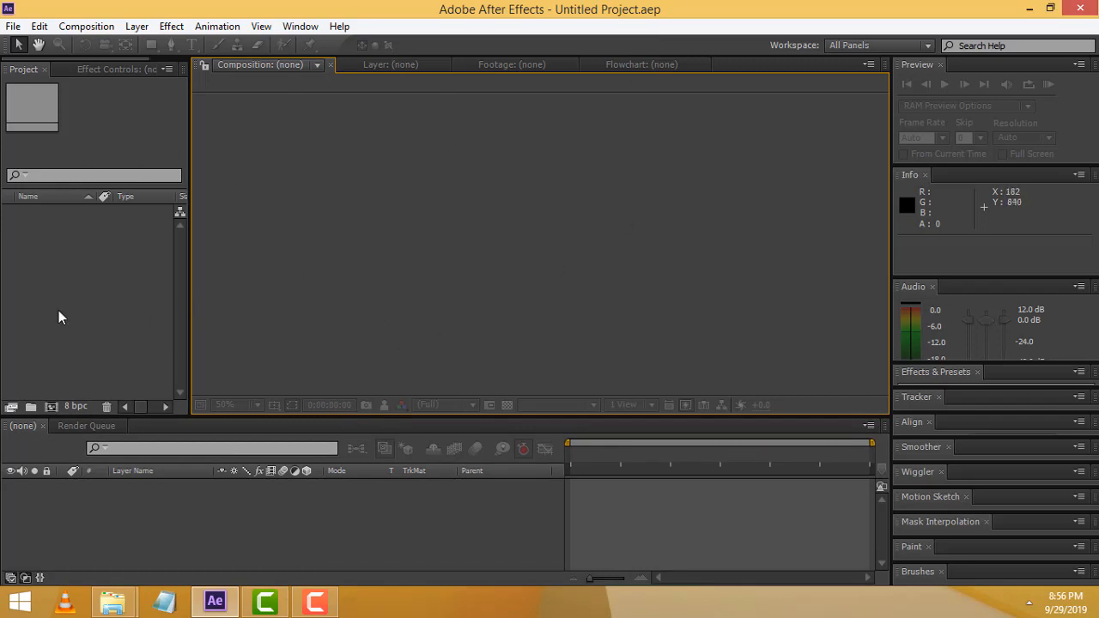
# Create a 1920 x 1080 px composition named Comp 1 with square pixels, 29 frames per second and a 30-second duration
pyautogui.rightClick(41, 235)
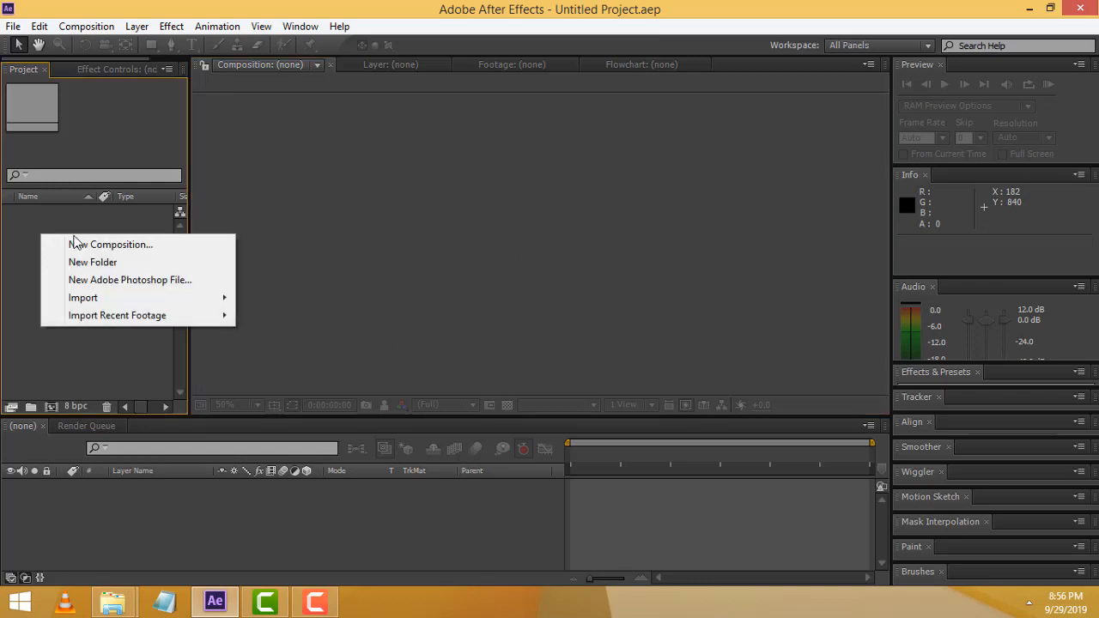
pyautogui.click(78, 247)
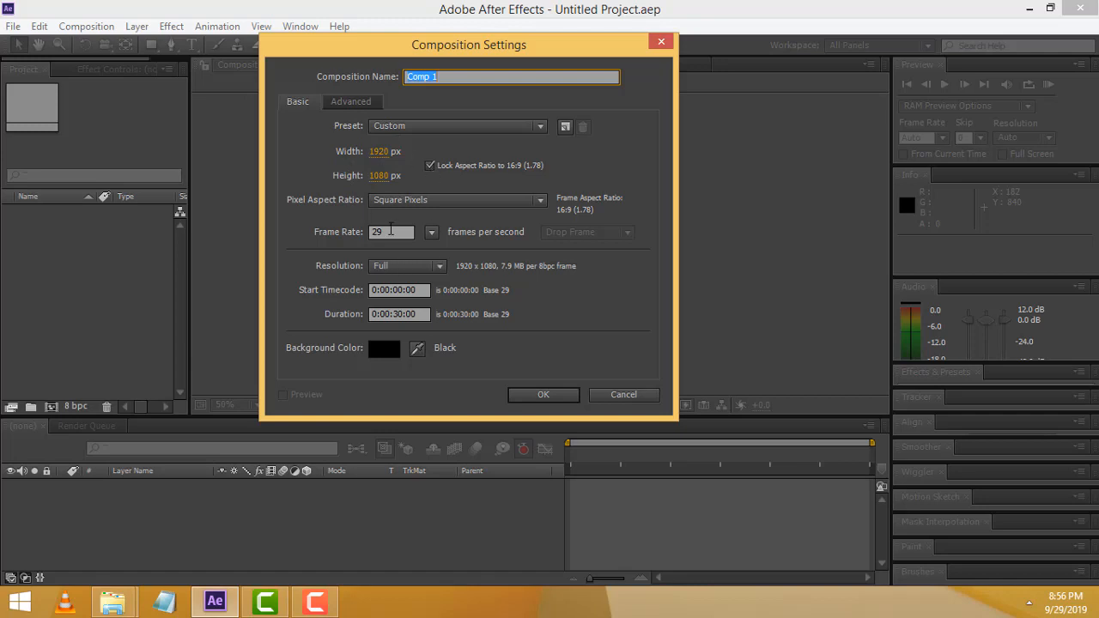
pyautogui.moveTo(411, 230); pyautogui.dragTo(298, 225)
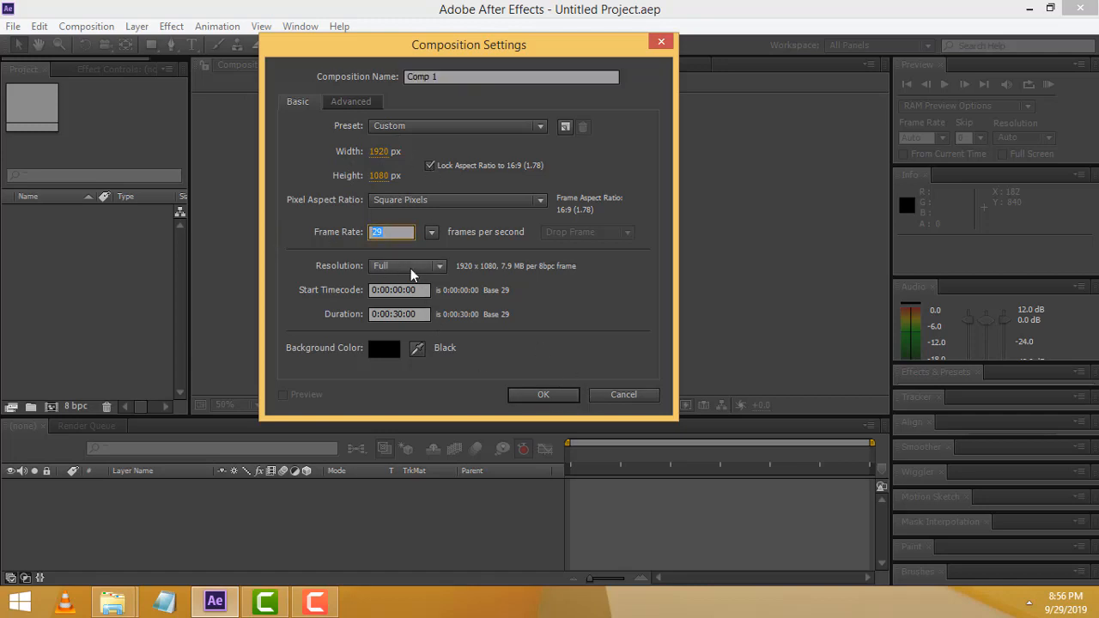
pyautogui.click(541, 395)
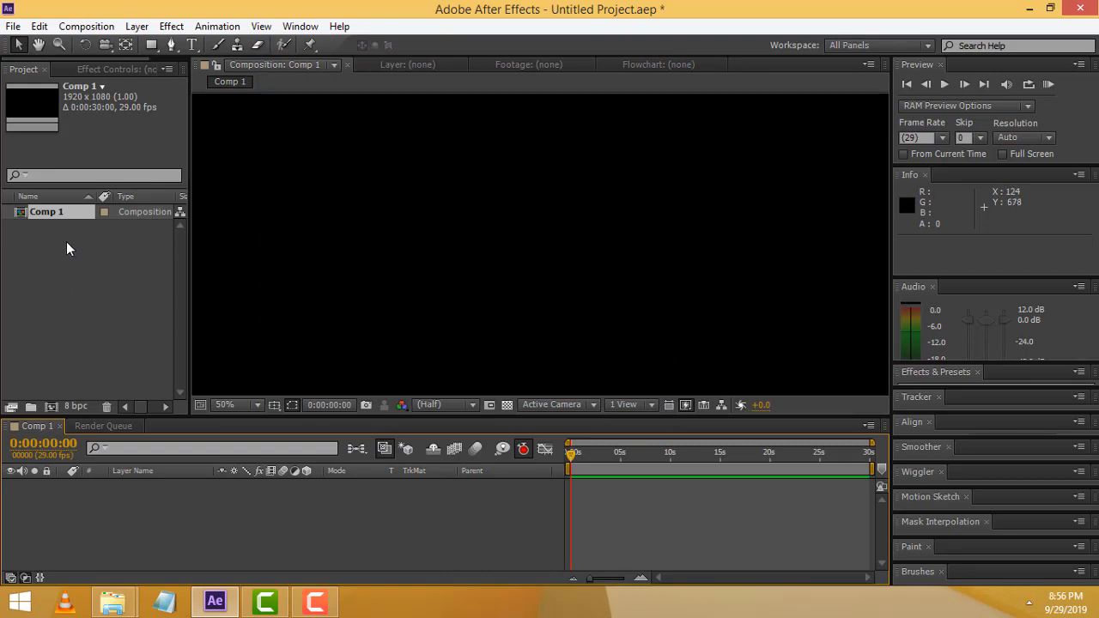
# Import the VID_20190926_120937 video from the ae folder as footage and add it to the Comp 1 timeline as a layer
pyautogui.rightClick(44, 242)
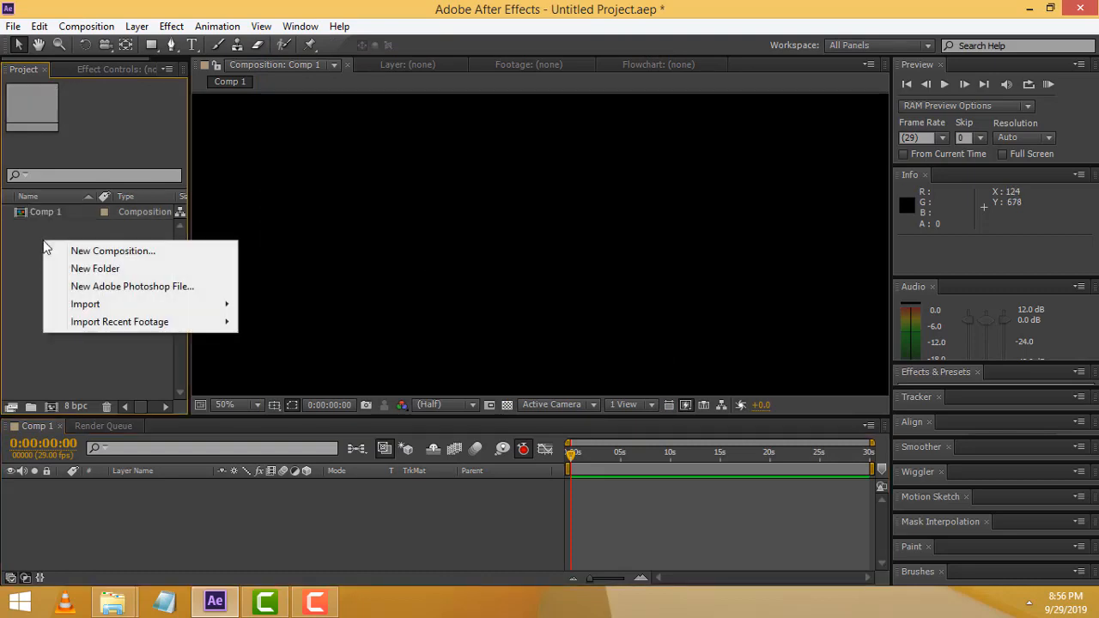
pyautogui.moveTo(107, 306)
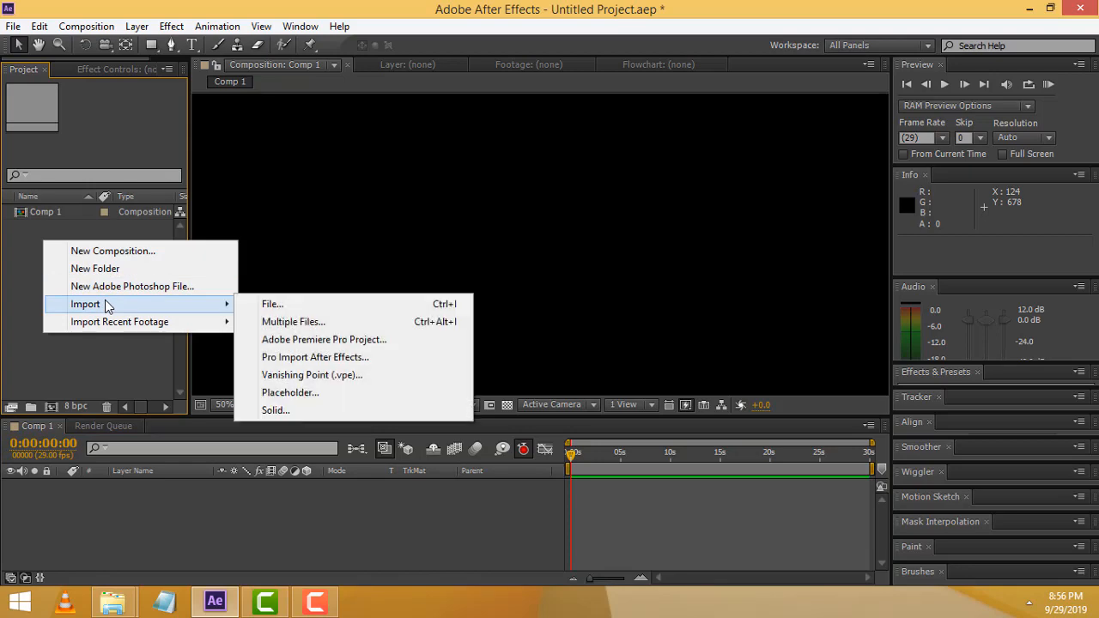
pyautogui.click(14, 258)
pyautogui.rightClick(40, 258)
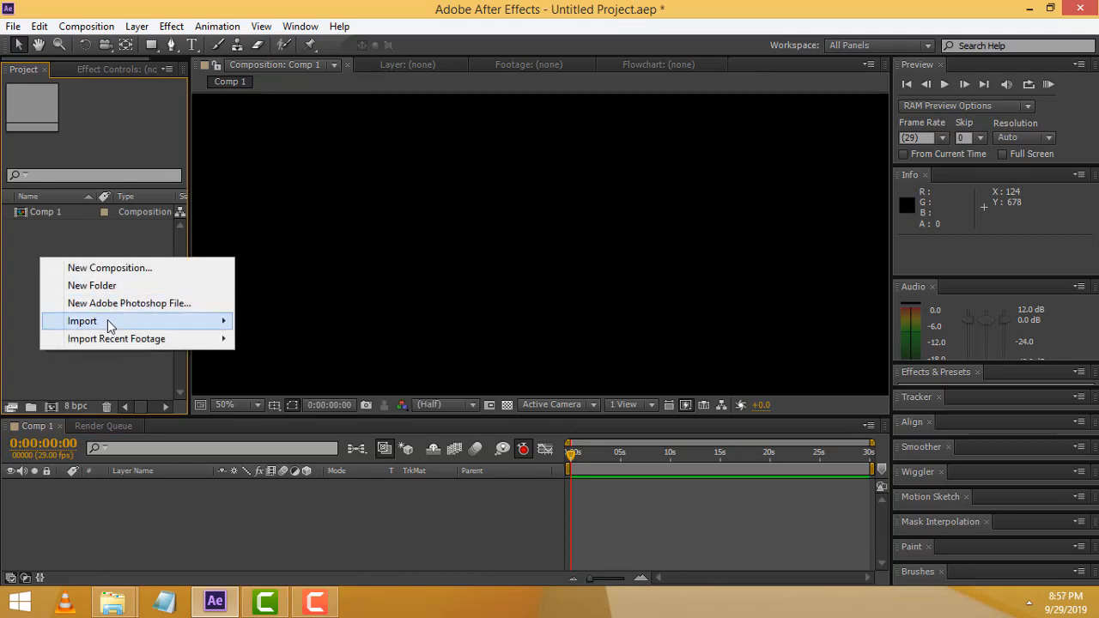
pyautogui.moveTo(109, 323)
pyautogui.click(267, 322)
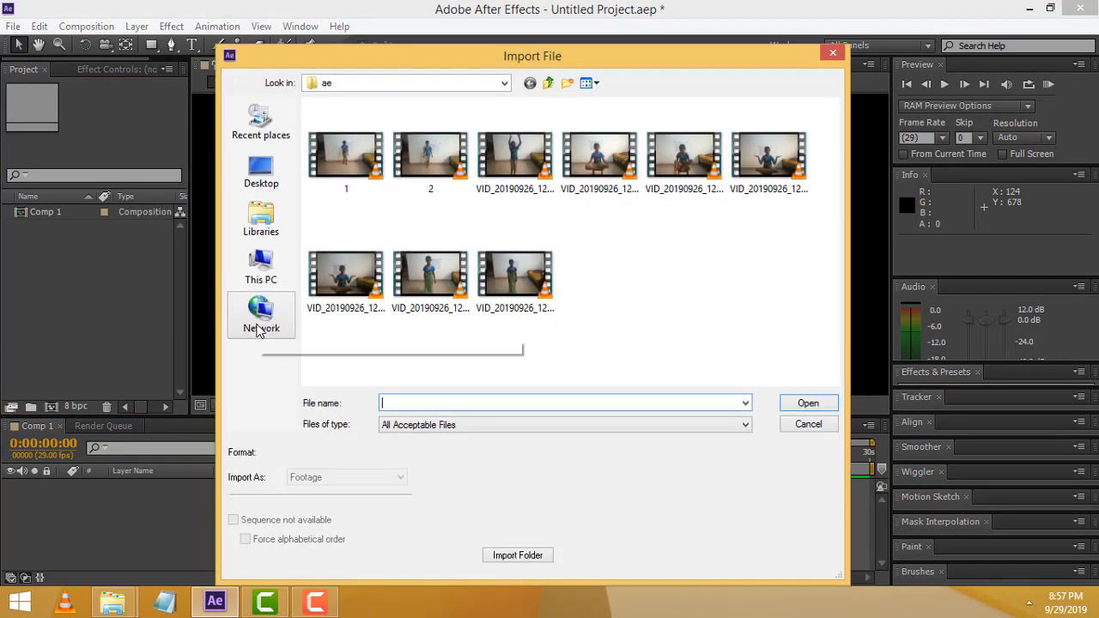
pyautogui.click(511, 180)
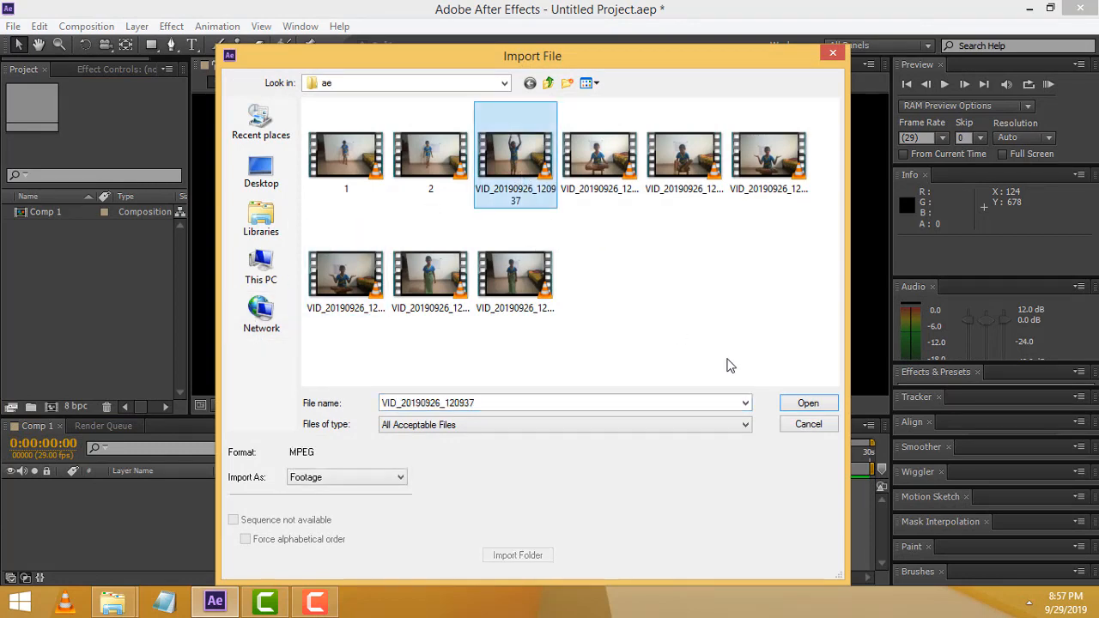
pyautogui.click(799, 403)
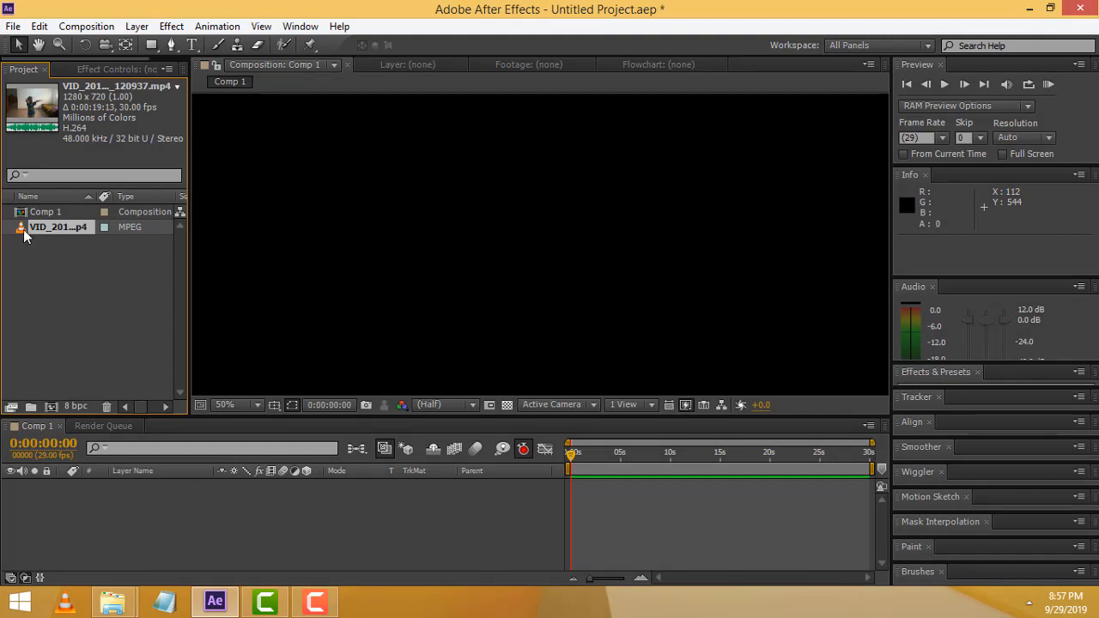
pyautogui.moveTo(24, 232); pyautogui.dragTo(121, 491)
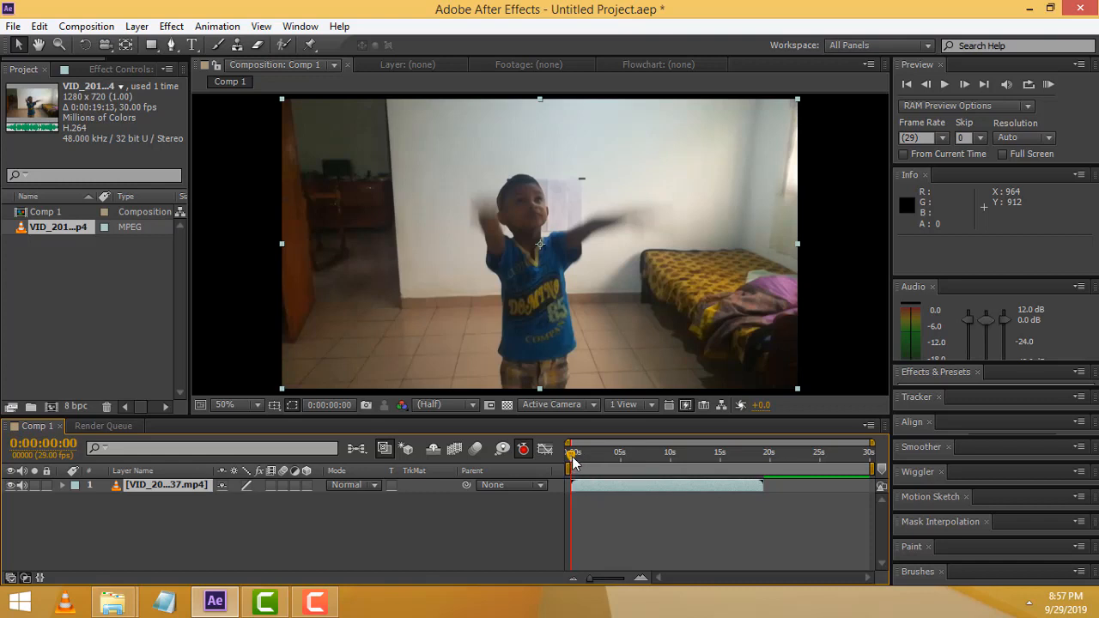
# Scrub and preview the video layer to examine the boy's jumping movements, and leave the playhead at 0:00:13:05
pyautogui.moveTo(573, 464); pyautogui.dragTo(676, 477)
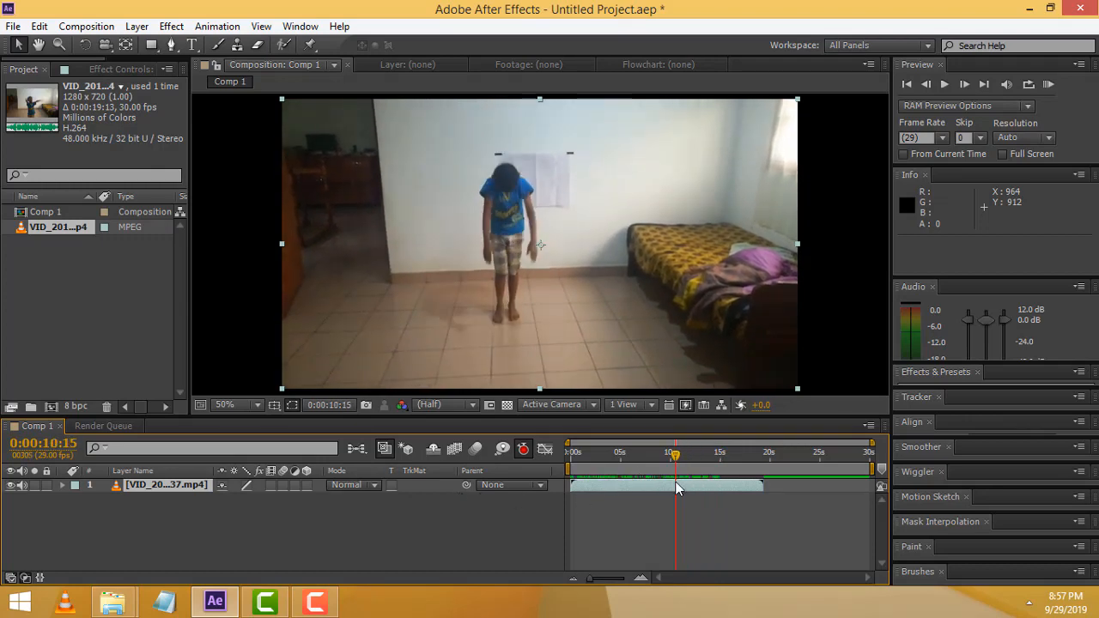
pyautogui.press('space')
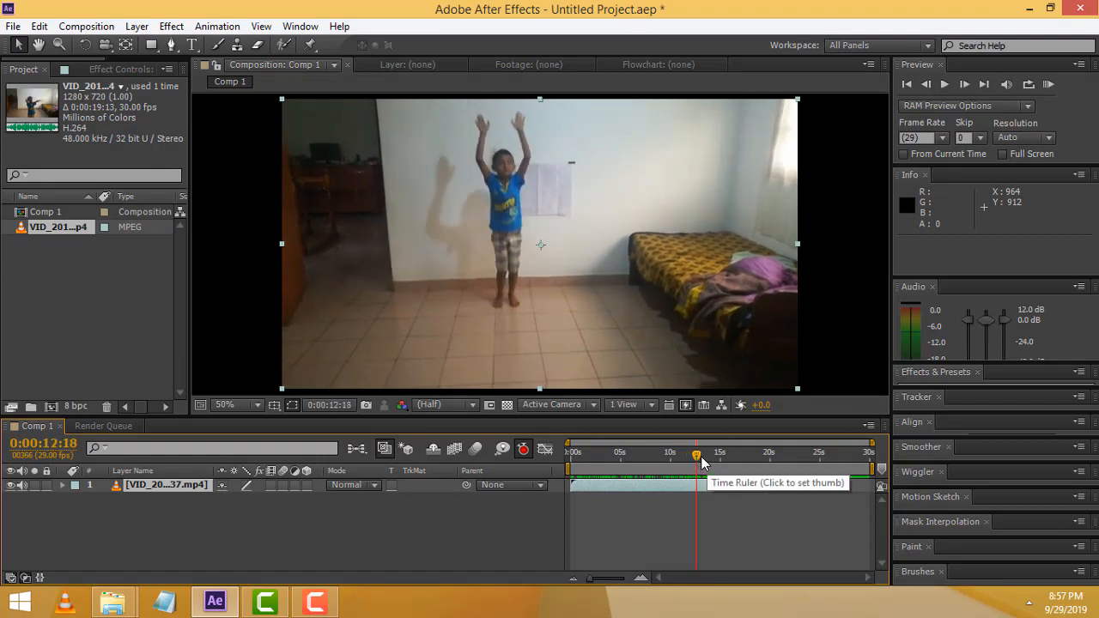
pyautogui.moveTo(701, 460); pyautogui.dragTo(725, 464)
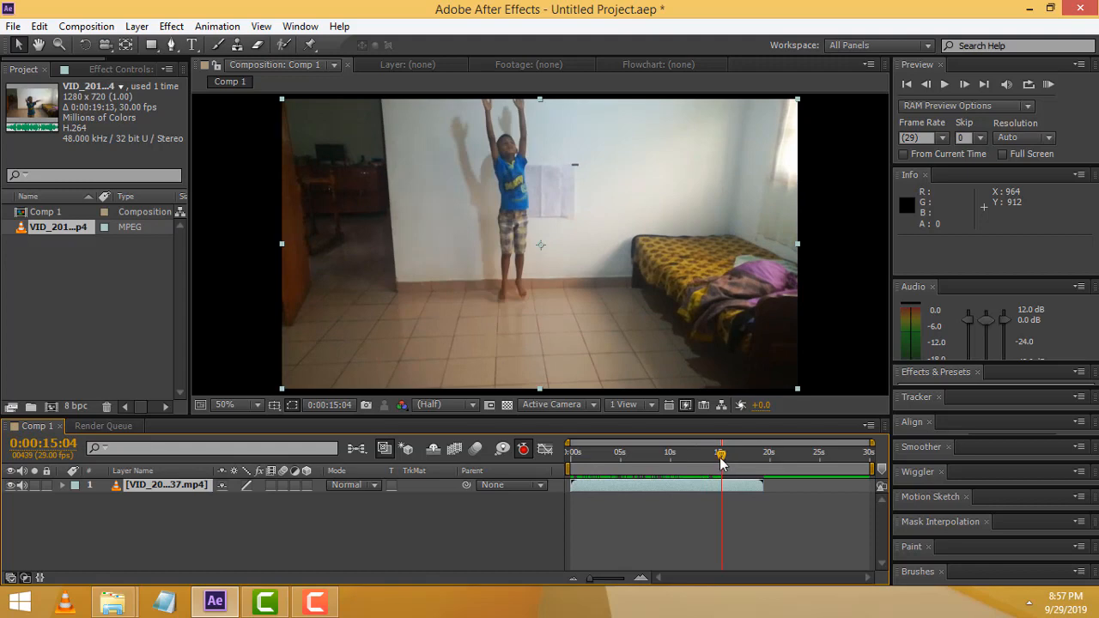
pyautogui.moveTo(722, 461); pyautogui.dragTo(718, 458)
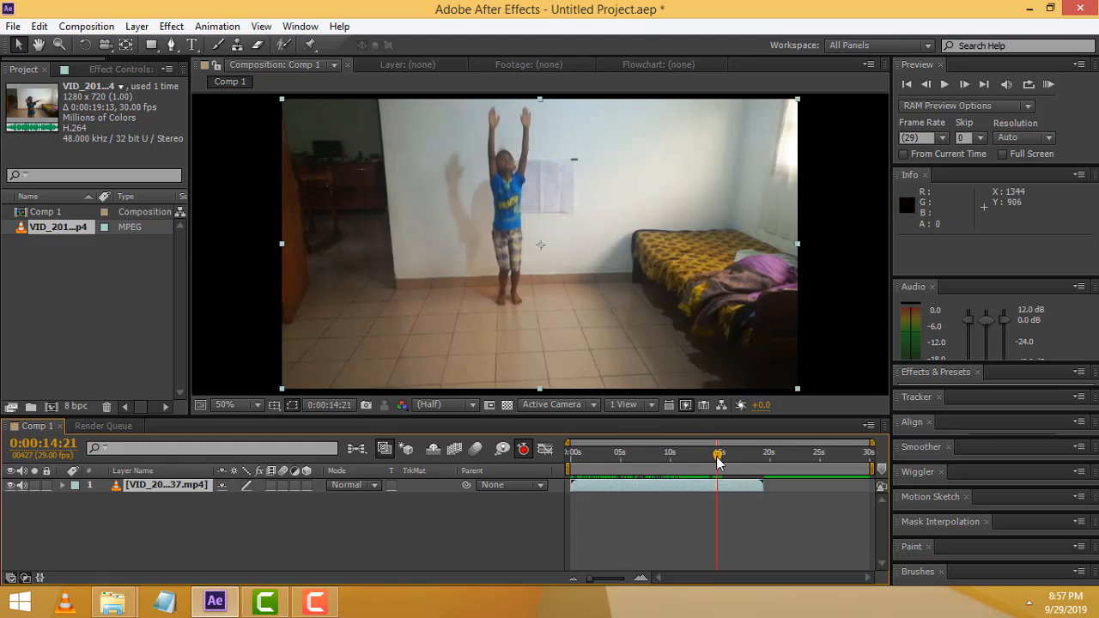
pyautogui.moveTo(718, 459)
pyautogui.mouseDown()
pyautogui.moveTo(746, 456)
pyautogui.moveTo(613, 455)
pyautogui.moveTo(729, 455)
pyautogui.moveTo(704, 460)
pyautogui.mouseUp()
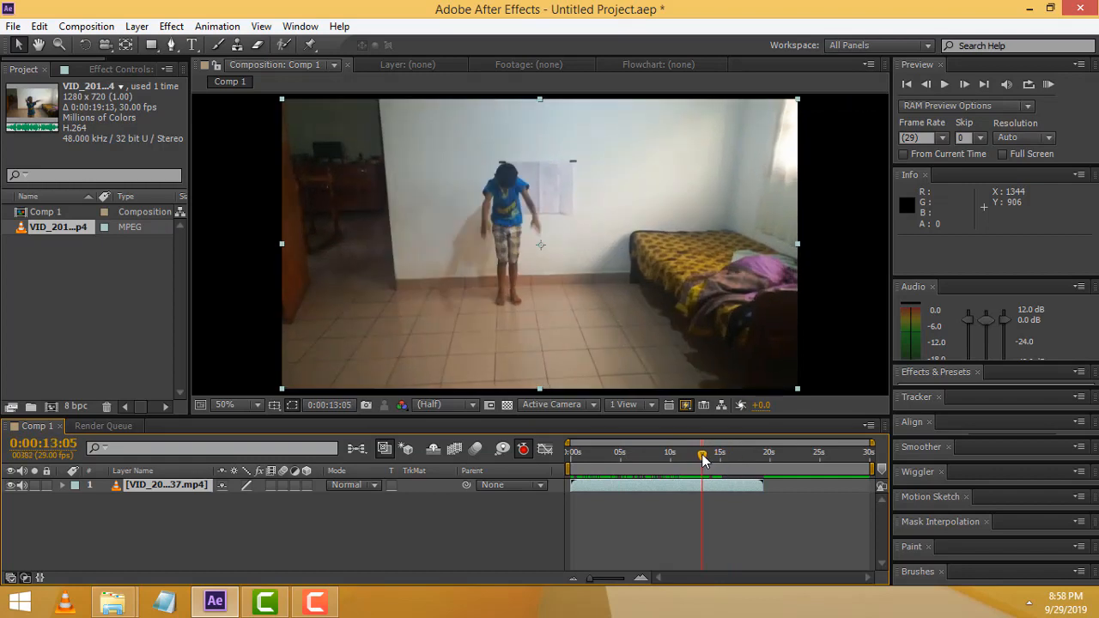
# Duplicate the video layer in the Comp 1 timeline
pyautogui.click(739, 515)
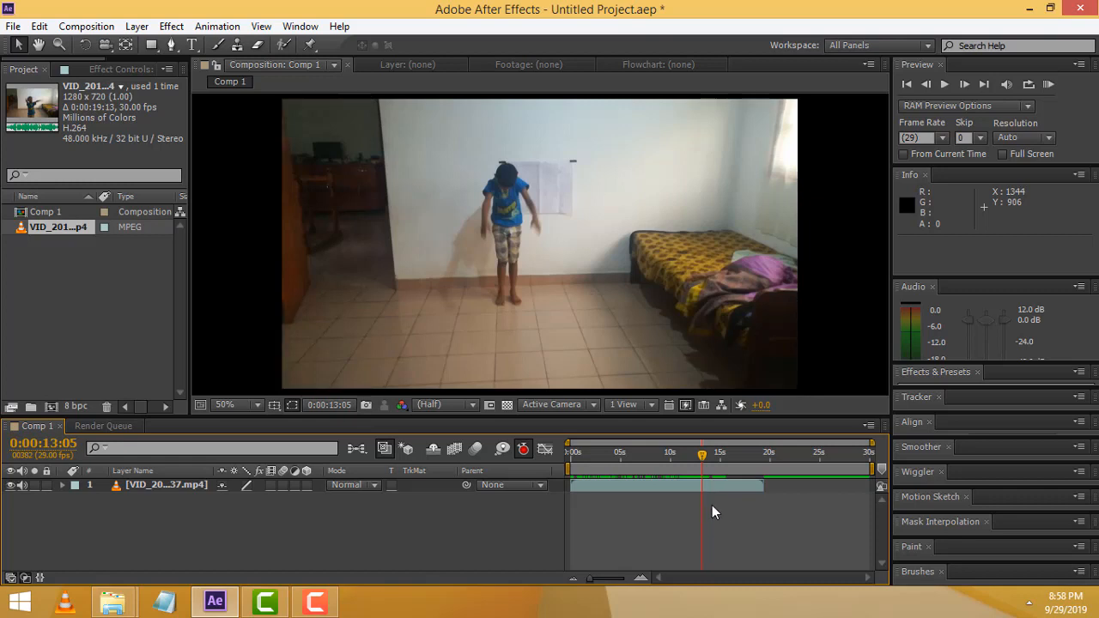
pyautogui.click(713, 485)
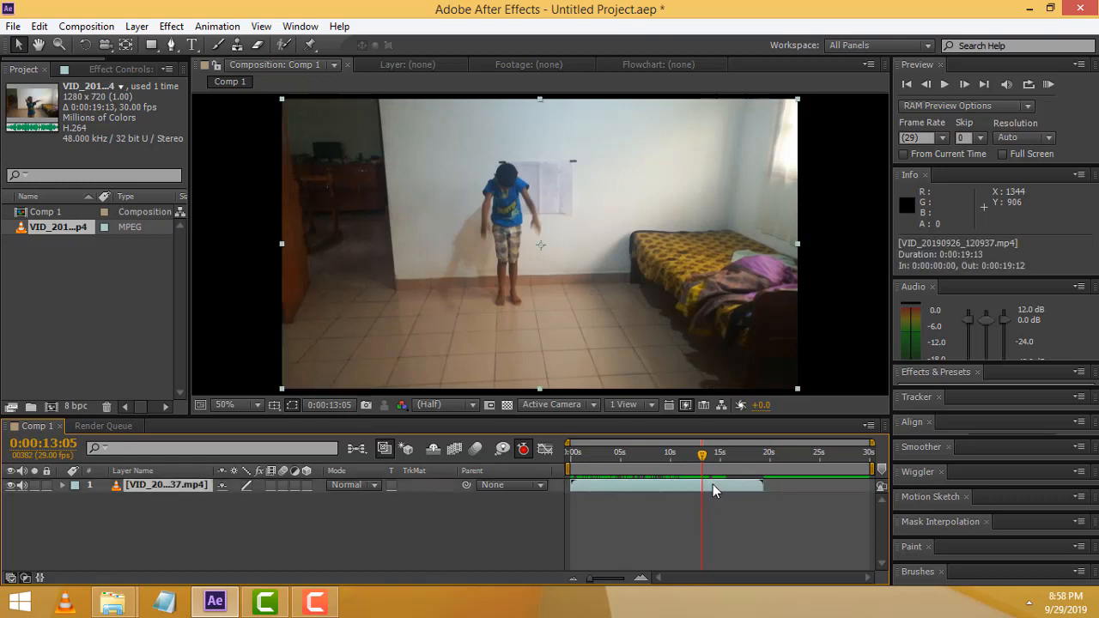
pyautogui.click(40, 26)
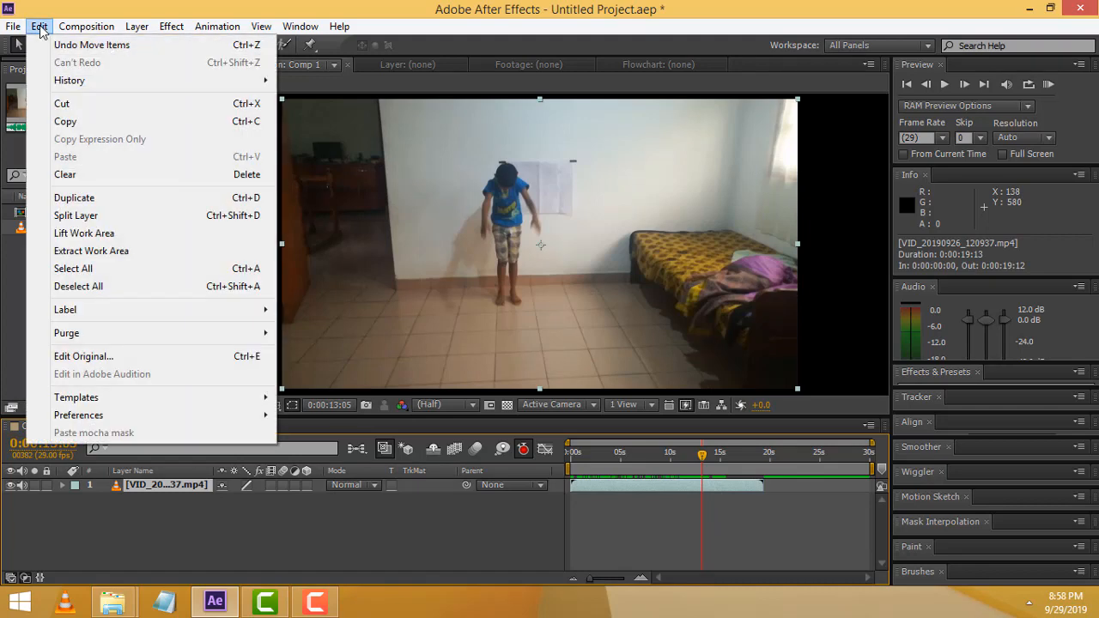
pyautogui.click(76, 198)
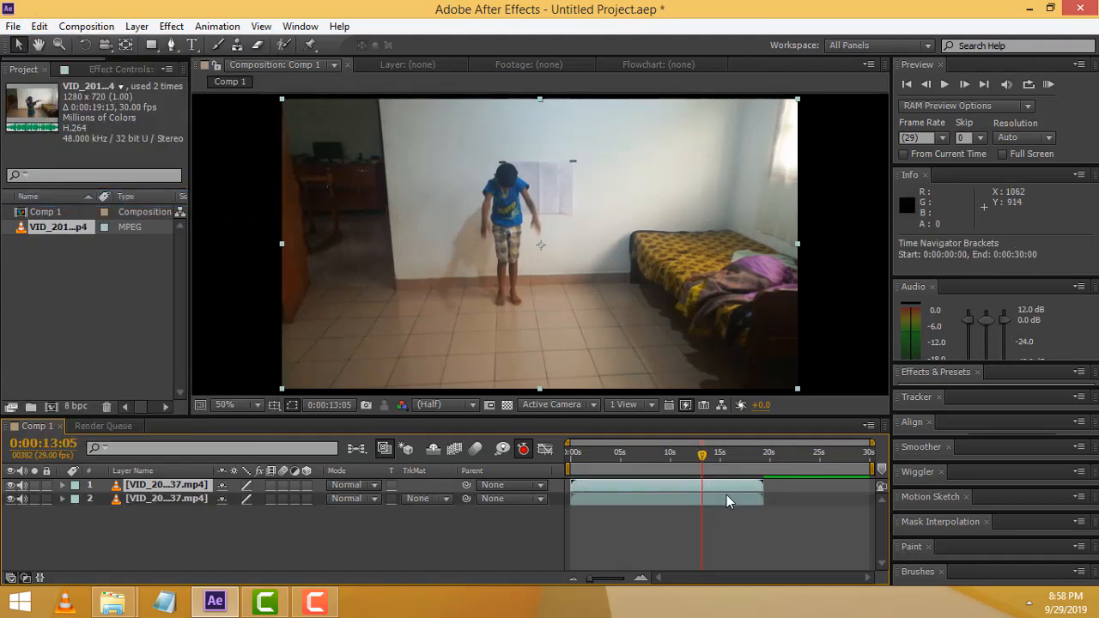
# Freeze the lower video layer on the empty-room frame at 0:00:18:06
pyautogui.click(151, 494)
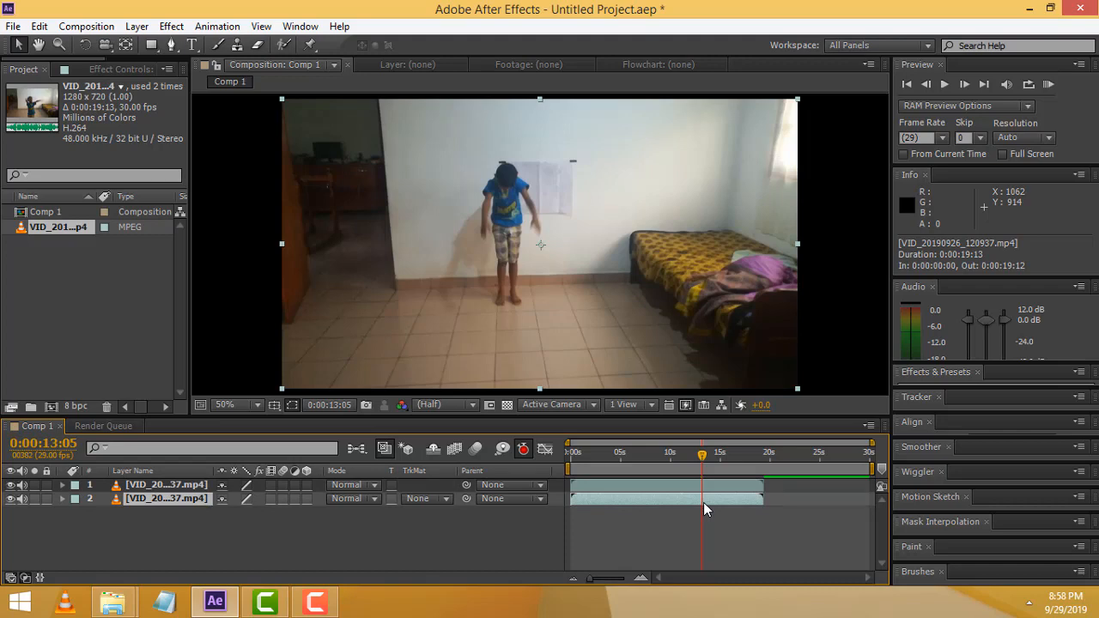
pyautogui.moveTo(702, 462); pyautogui.dragTo(750, 456)
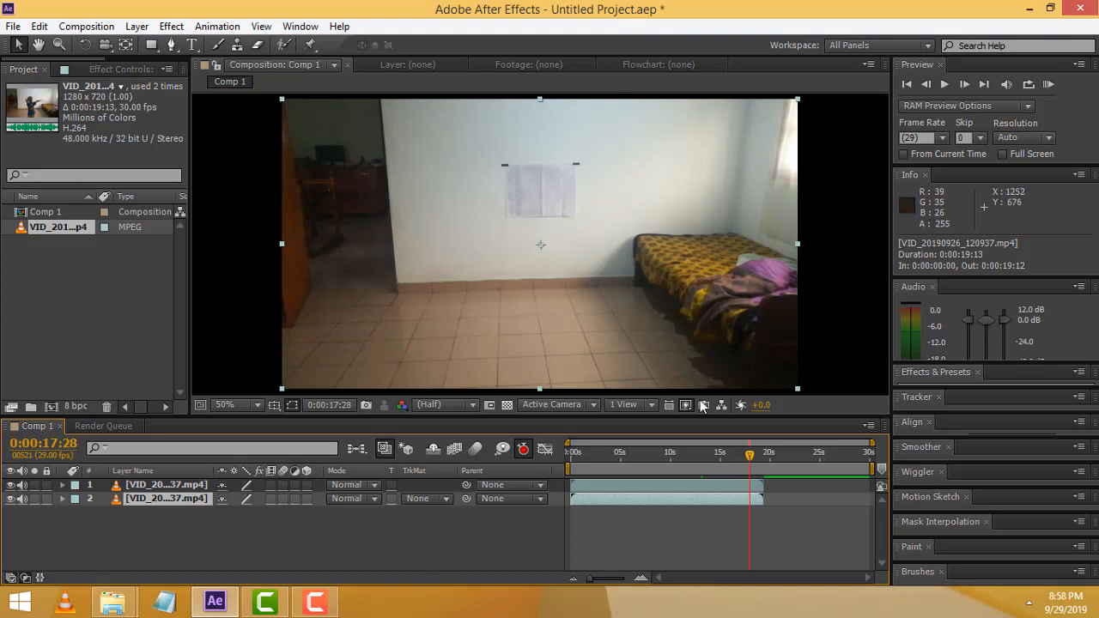
pyautogui.moveTo(748, 461); pyautogui.dragTo(751, 462)
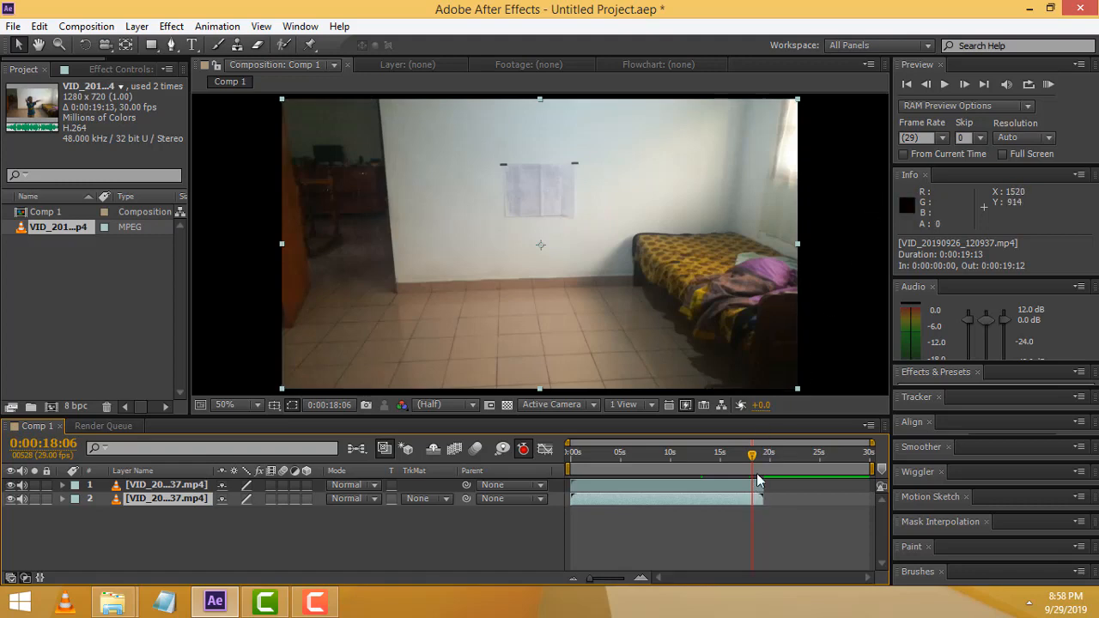
pyautogui.rightClick(754, 503)
pyautogui.moveTo(842, 157)
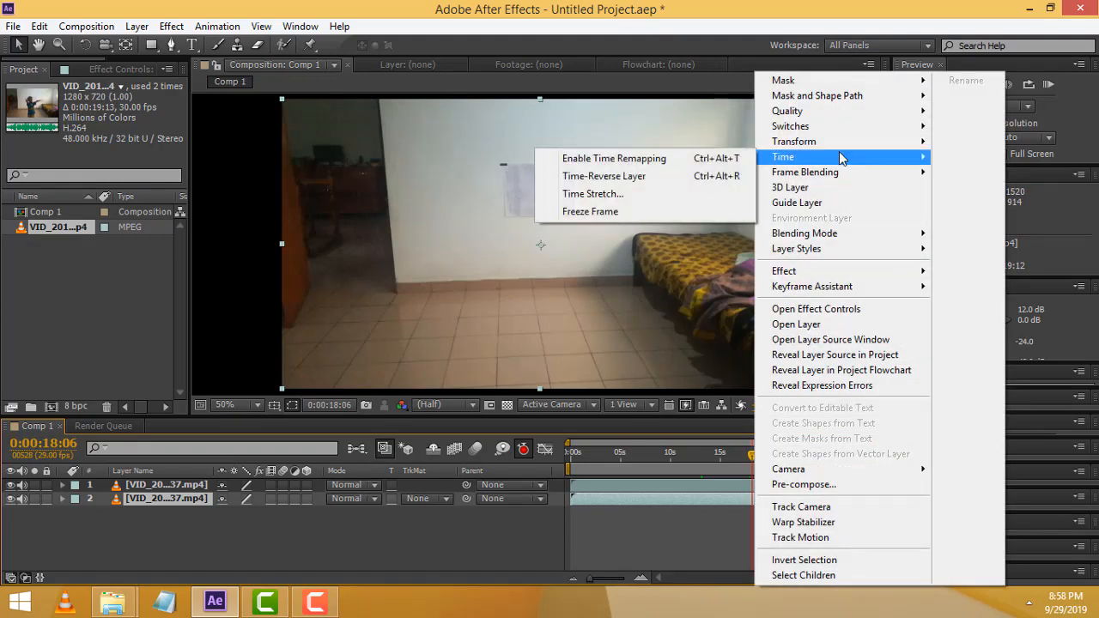
pyautogui.click(630, 210)
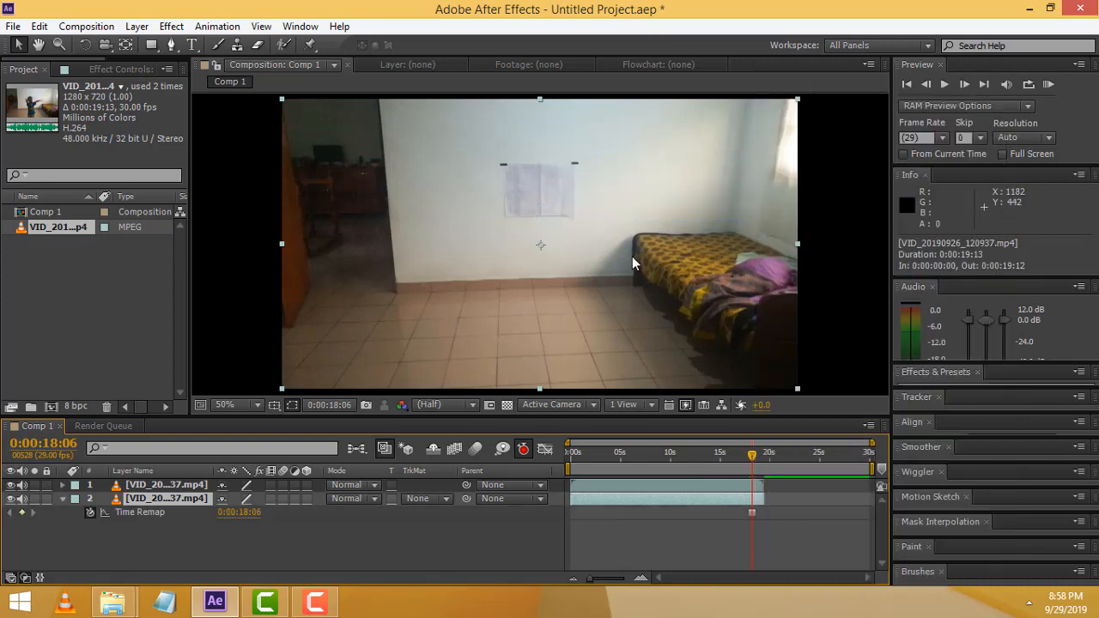
# Examine the frozen background around 0:00:18:06 by temporarily hiding the upper video layer, and leave that layer shown
pyautogui.click(754, 455)
pyautogui.moveTo(729, 459); pyautogui.dragTo(753, 459)
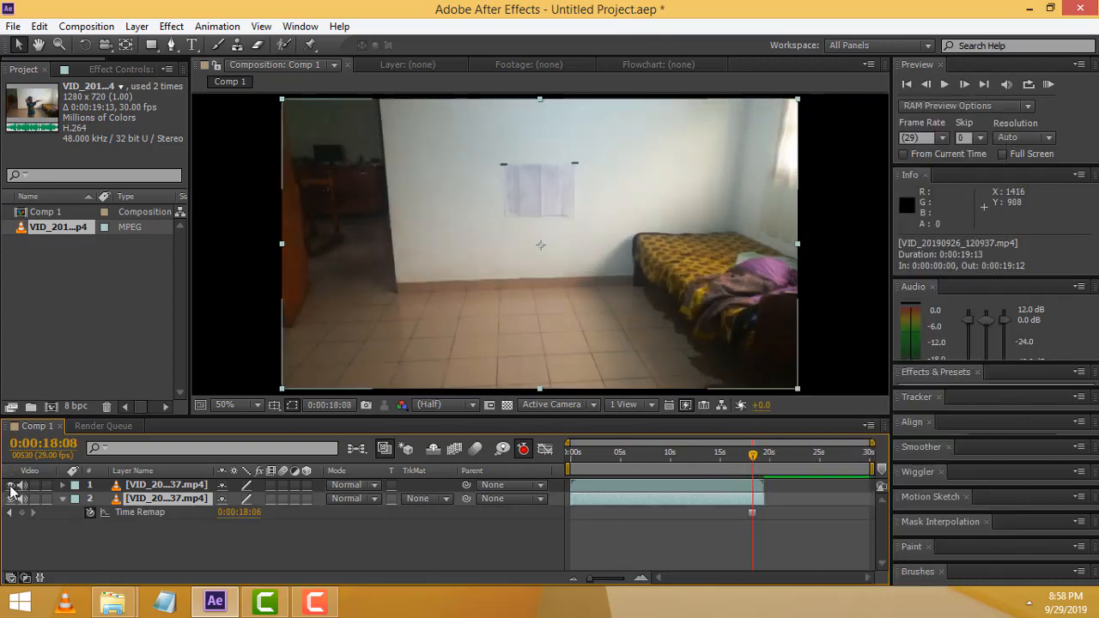
pyautogui.moveTo(753, 464)
pyautogui.mouseDown()
pyautogui.moveTo(506, 456)
pyautogui.moveTo(771, 464)
pyautogui.moveTo(653, 460)
pyautogui.moveTo(754, 461)
pyautogui.mouseUp()
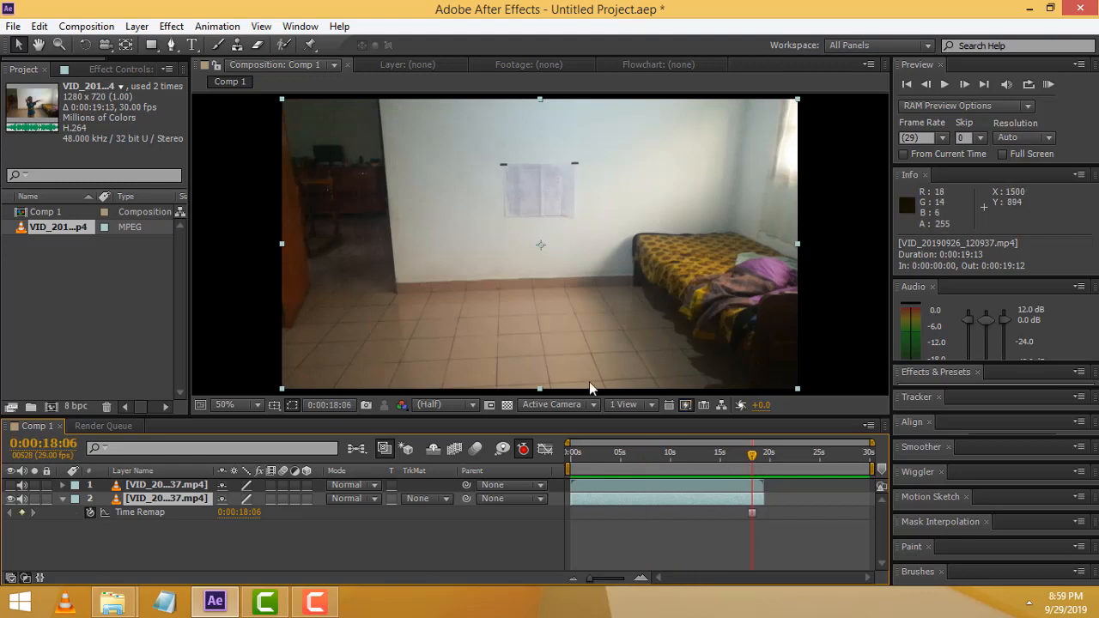
pyautogui.click(9, 487)
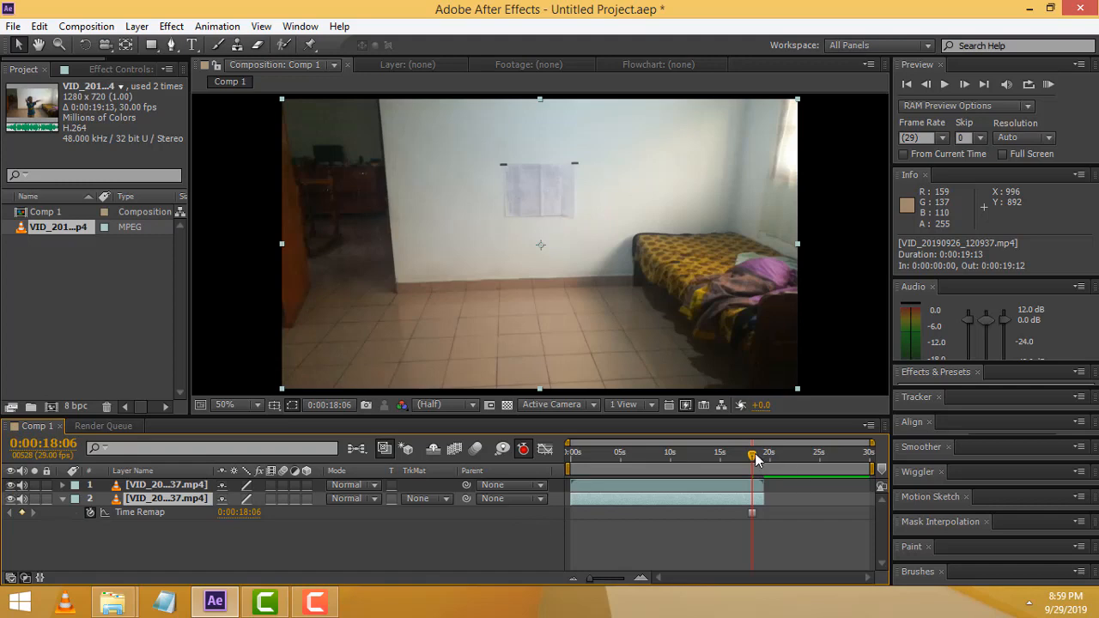
# Preview the composition from 0:00:02:08 and scrub through the boy's jumps, leaving the playhead at 0:00:12:13
pyautogui.moveTo(754, 453); pyautogui.dragTo(595, 461)
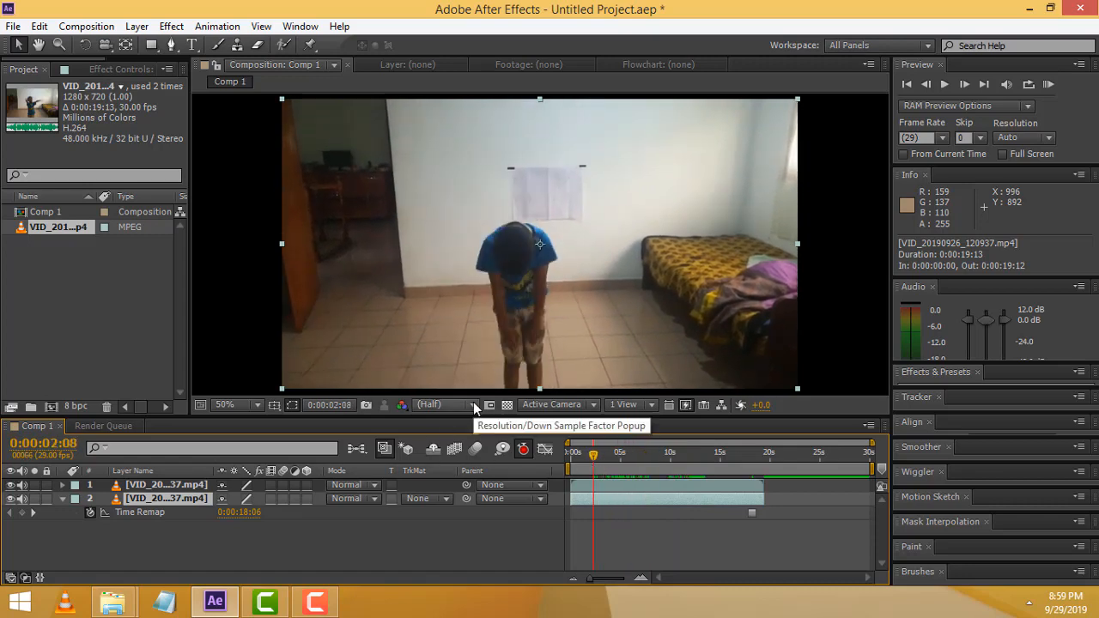
pyautogui.press('space')
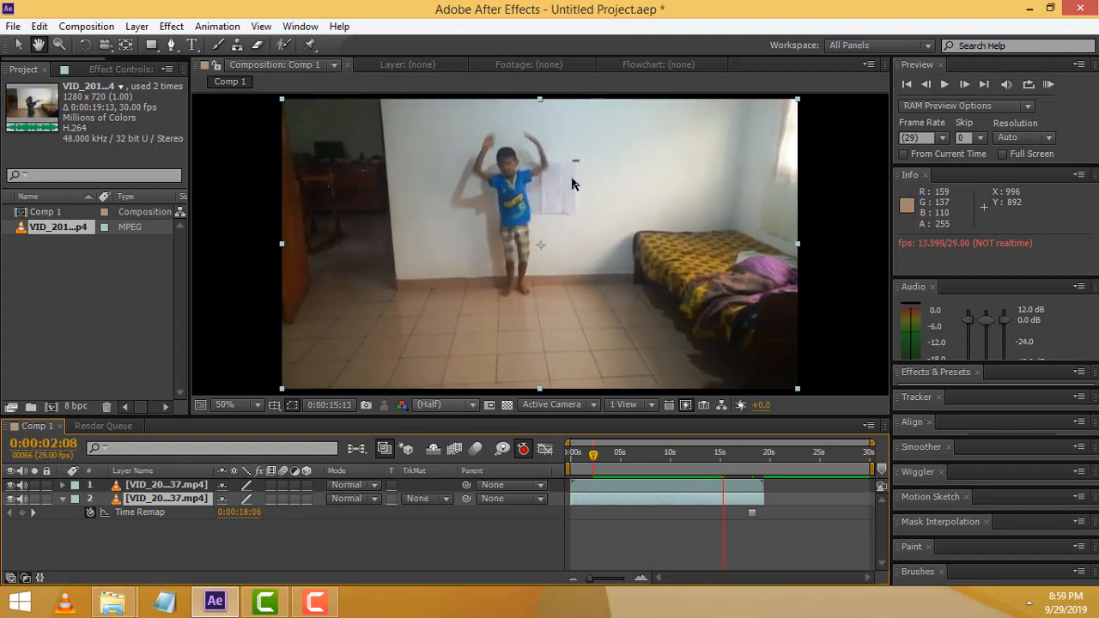
pyautogui.click(731, 455)
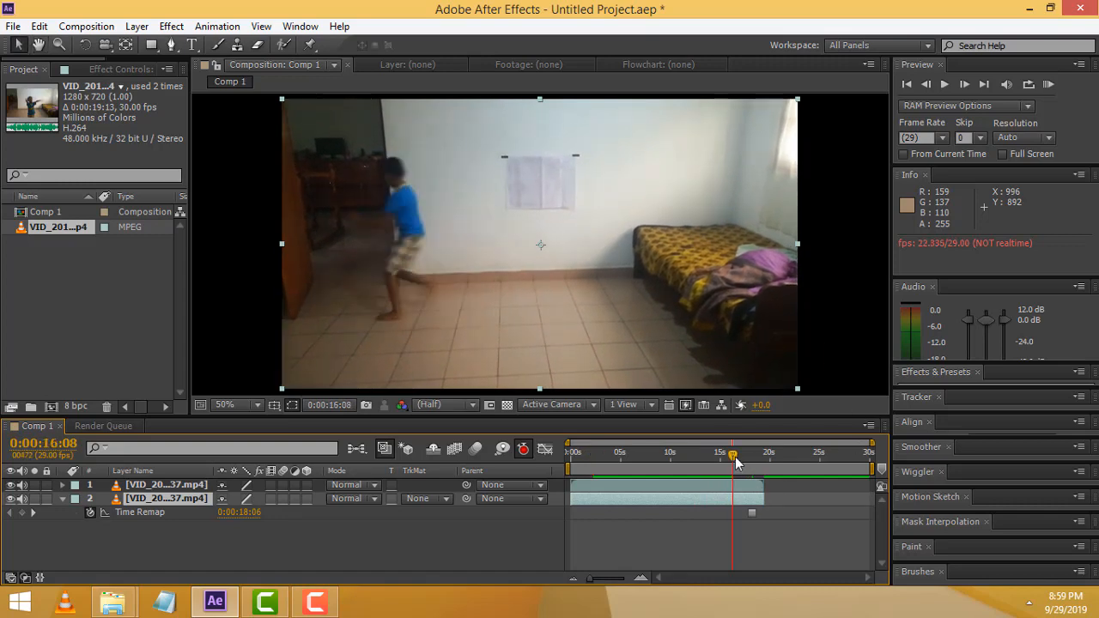
pyautogui.moveTo(734, 461); pyautogui.dragTo(701, 458)
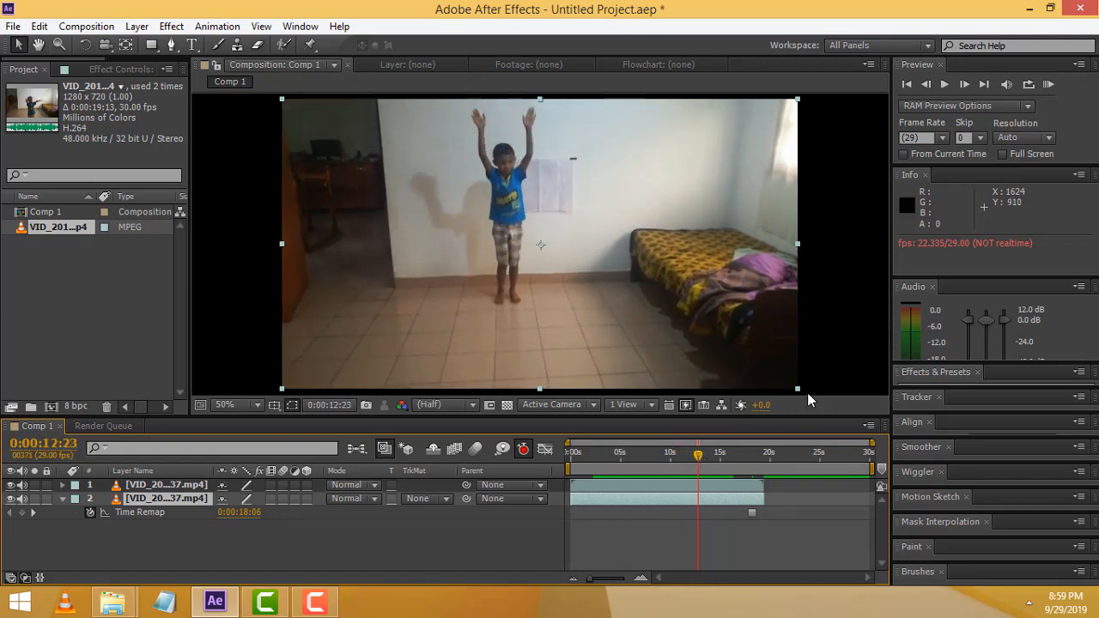
pyautogui.moveTo(698, 457); pyautogui.dragTo(695, 458)
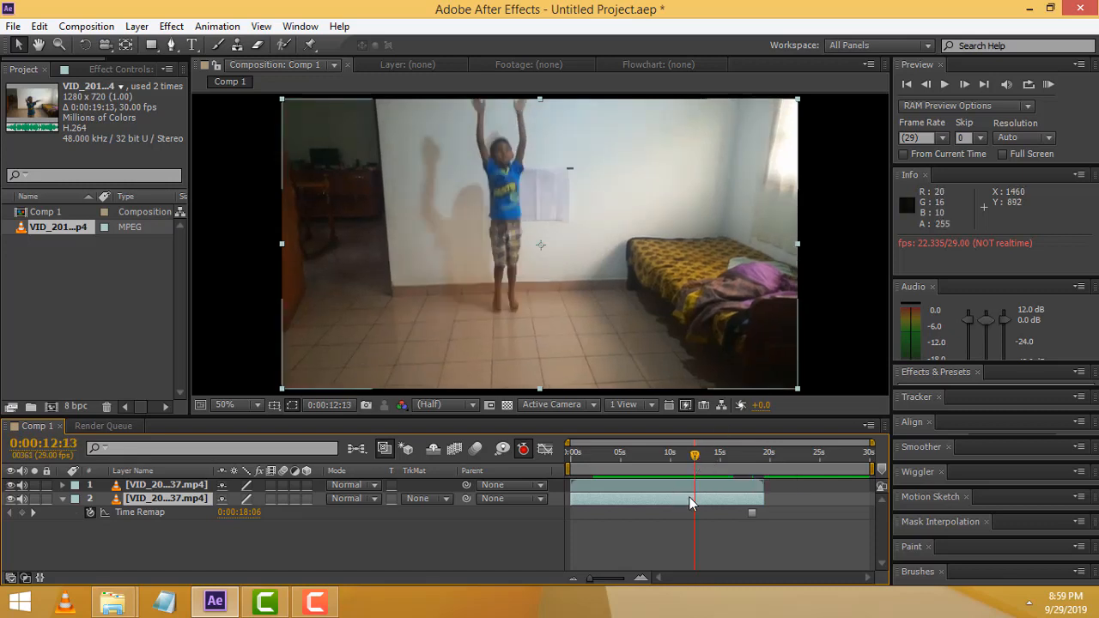
# Advance through the boy's jump frame by frame and park the playhead at 0:00:15:02
pyautogui.click(965, 85)
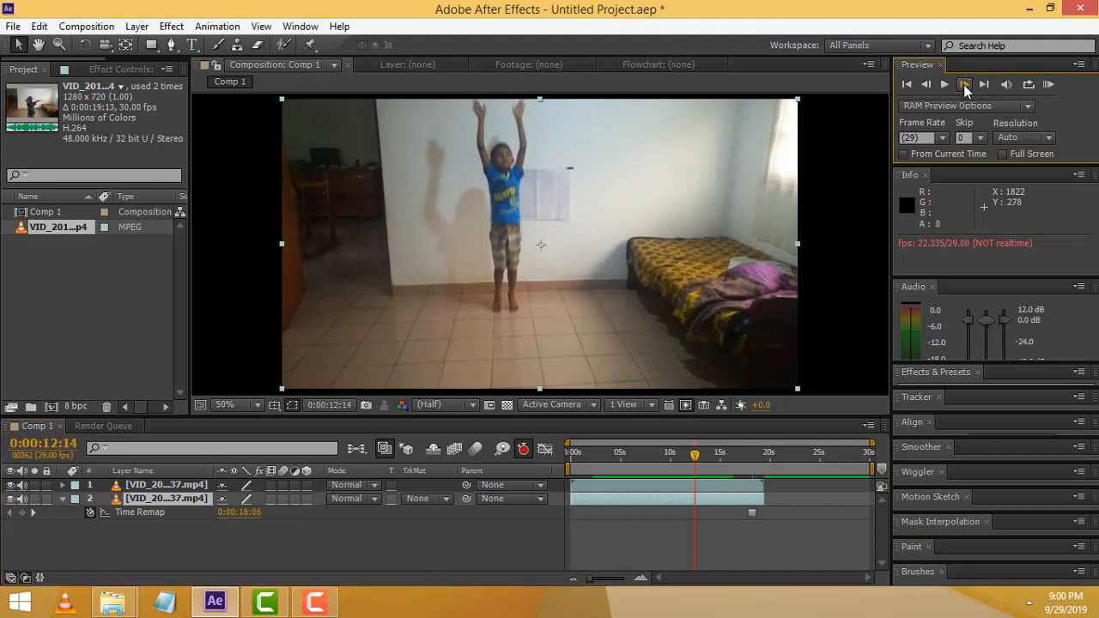
pyautogui.click(965, 84)
pyautogui.click(964, 84)
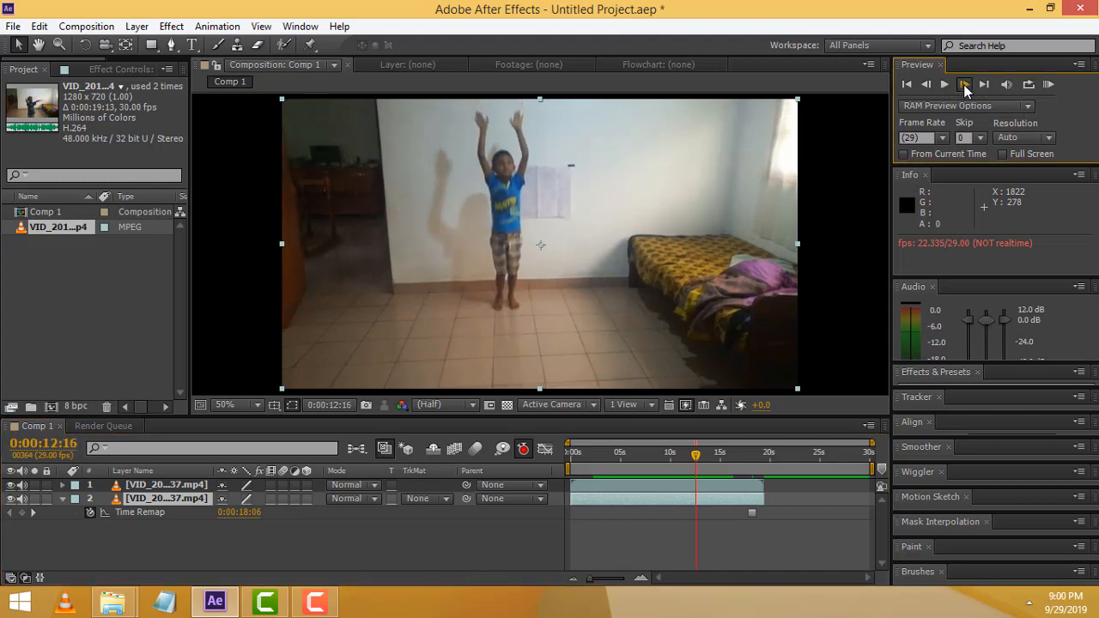
pyautogui.click(965, 85)
pyautogui.click(965, 84)
pyautogui.click(964, 84)
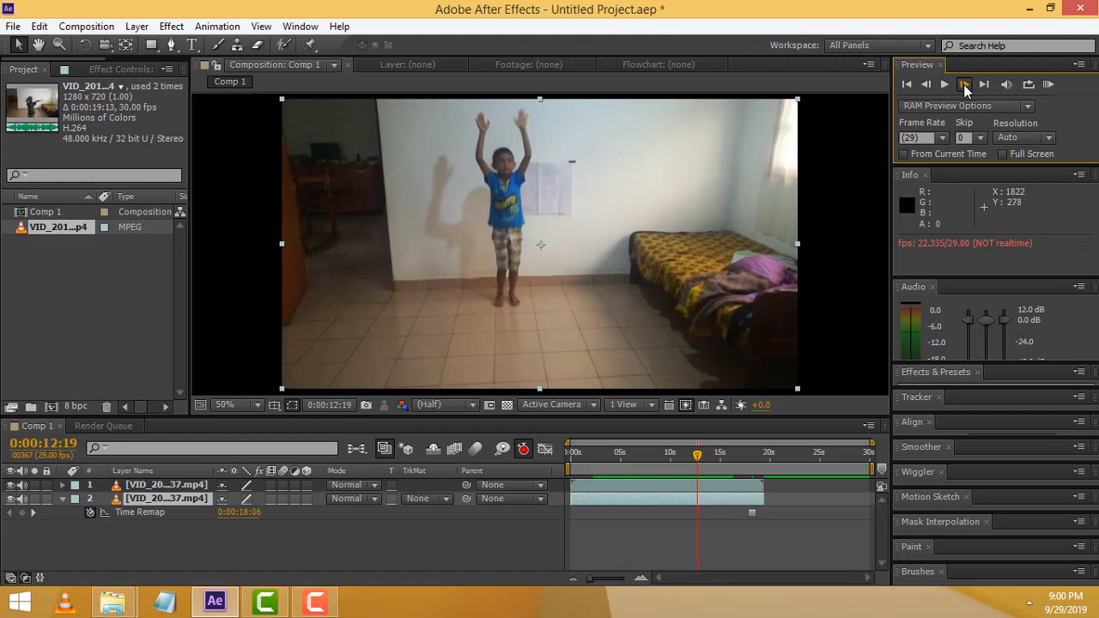
pyautogui.click(965, 85)
pyautogui.click(964, 84)
pyautogui.click(964, 84)
pyautogui.click(965, 84)
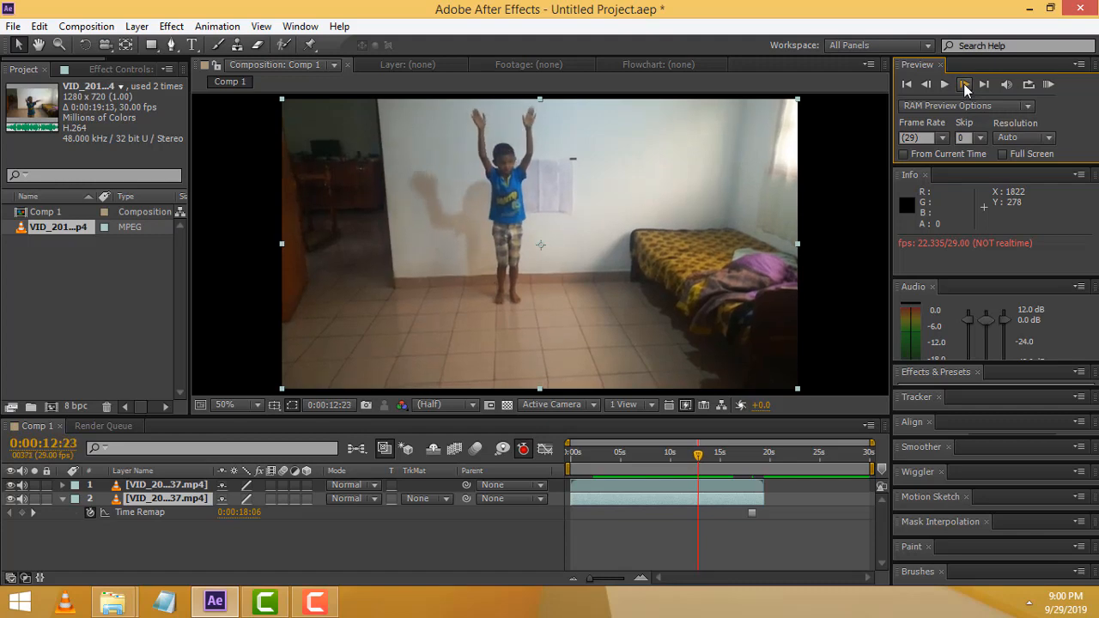
pyautogui.click(965, 84)
pyautogui.click(965, 84)
pyautogui.click(964, 85)
pyautogui.click(964, 84)
pyautogui.click(965, 85)
pyautogui.click(964, 84)
pyautogui.click(964, 84)
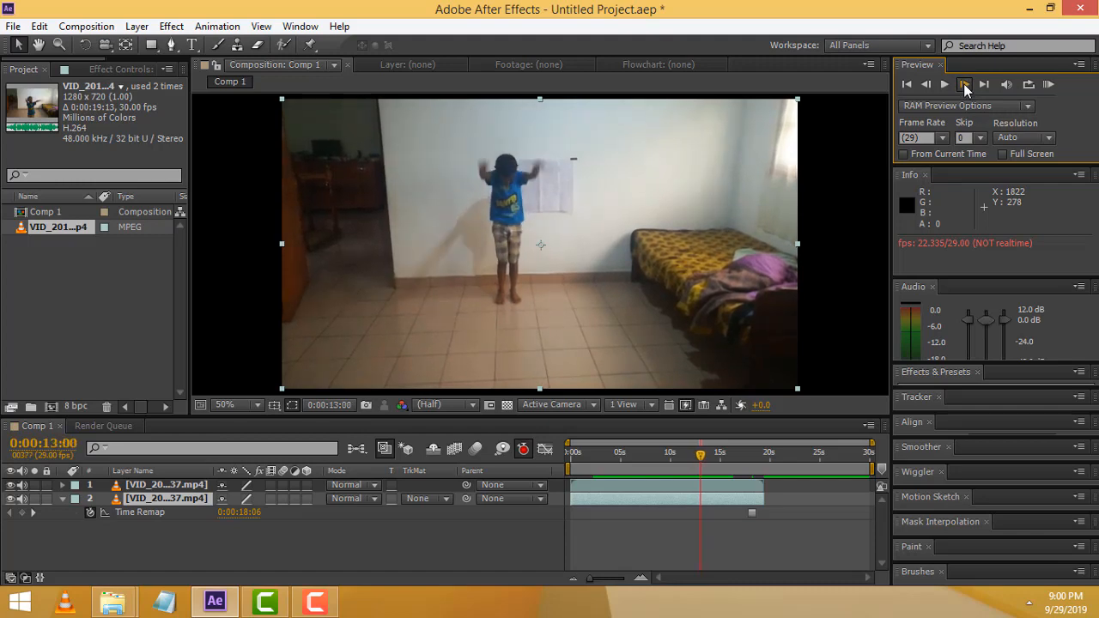
pyautogui.click(965, 84)
pyautogui.click(965, 84)
pyautogui.click(964, 84)
pyautogui.click(965, 84)
pyautogui.click(964, 84)
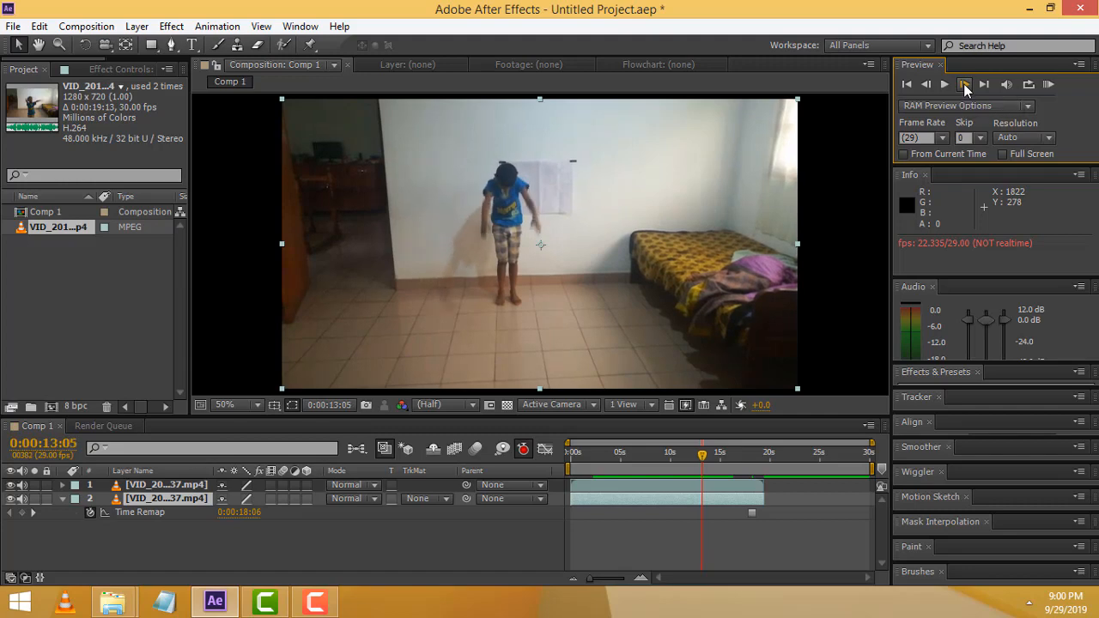
pyautogui.click(965, 84)
pyautogui.click(965, 84)
pyautogui.click(965, 85)
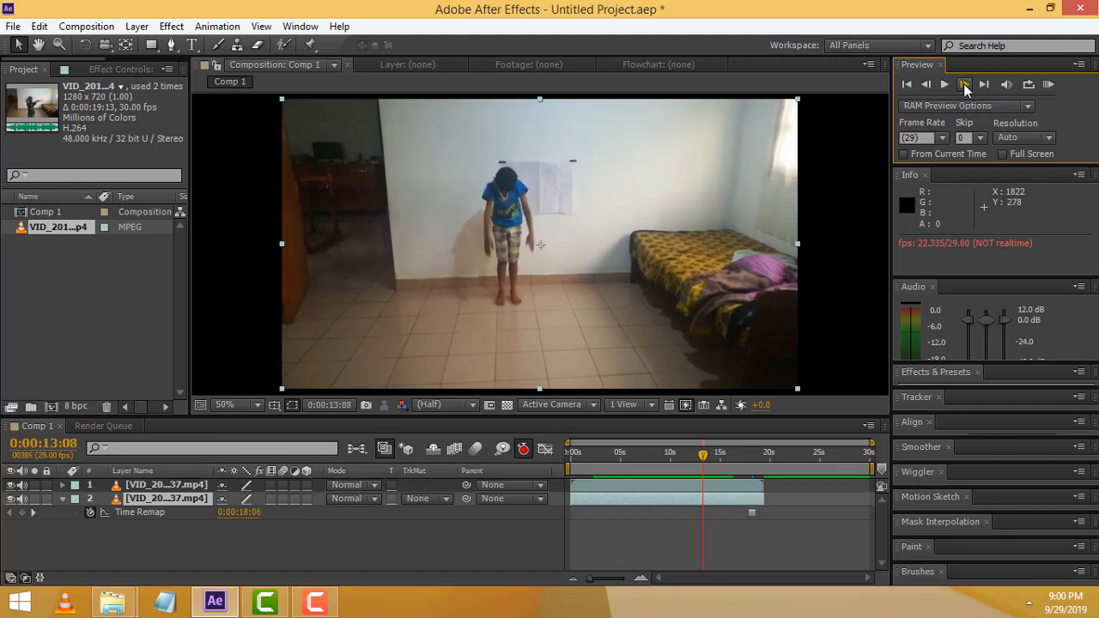
pyautogui.click(964, 84)
pyautogui.click(965, 84)
pyautogui.click(965, 85)
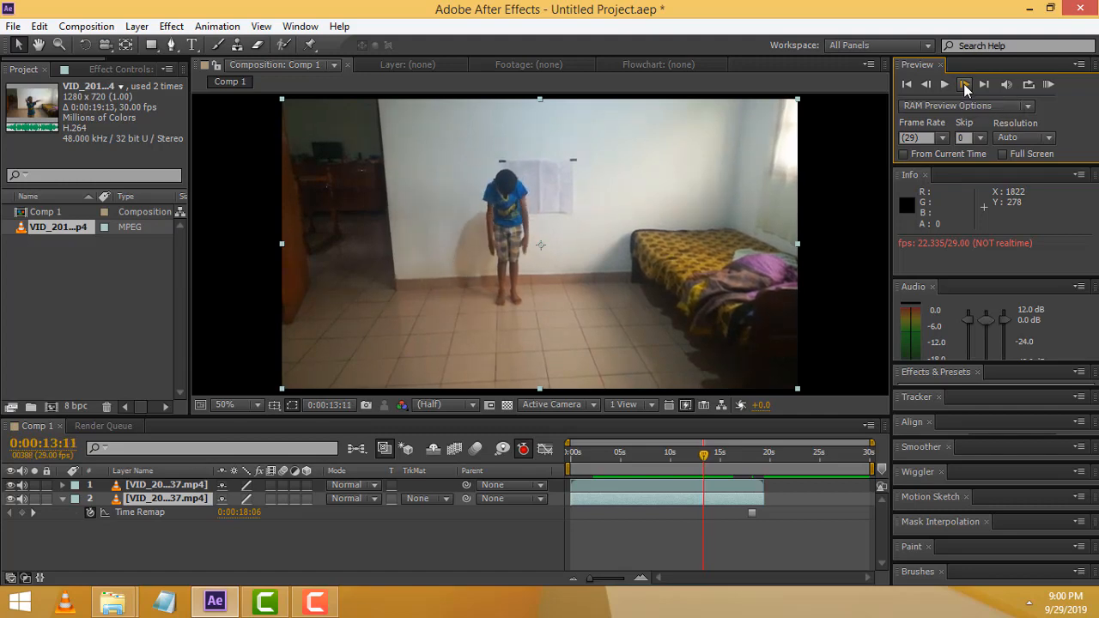
pyautogui.click(964, 84)
pyautogui.click(965, 84)
pyautogui.click(965, 84)
pyautogui.click(964, 84)
pyautogui.click(965, 84)
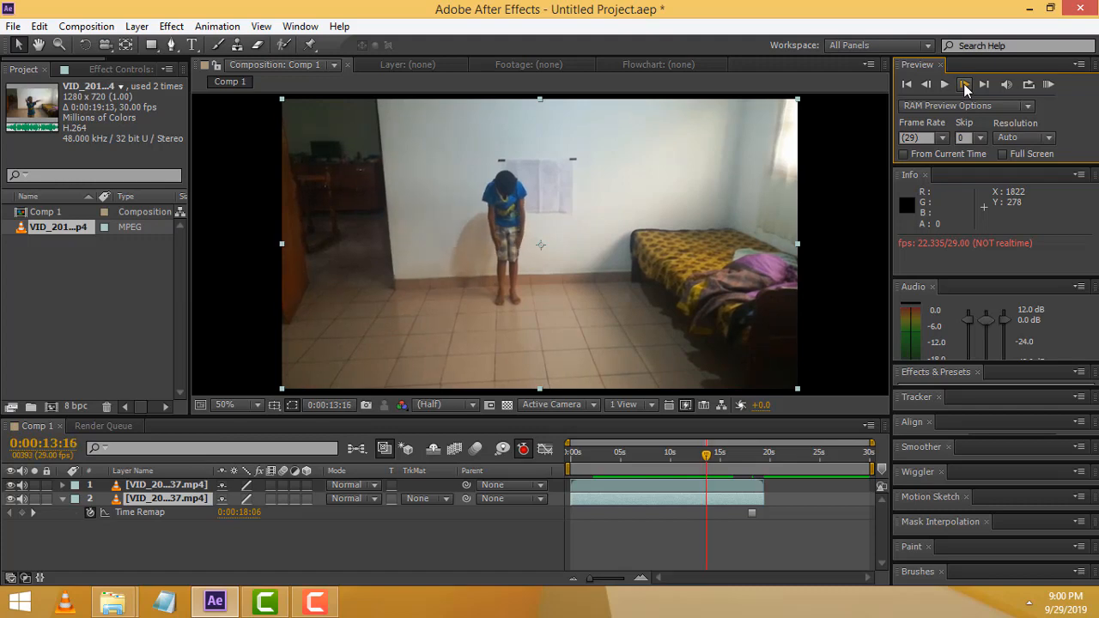
pyautogui.click(964, 84)
pyautogui.click(965, 84)
pyautogui.click(965, 84)
pyautogui.click(964, 85)
pyautogui.click(965, 84)
pyautogui.click(964, 85)
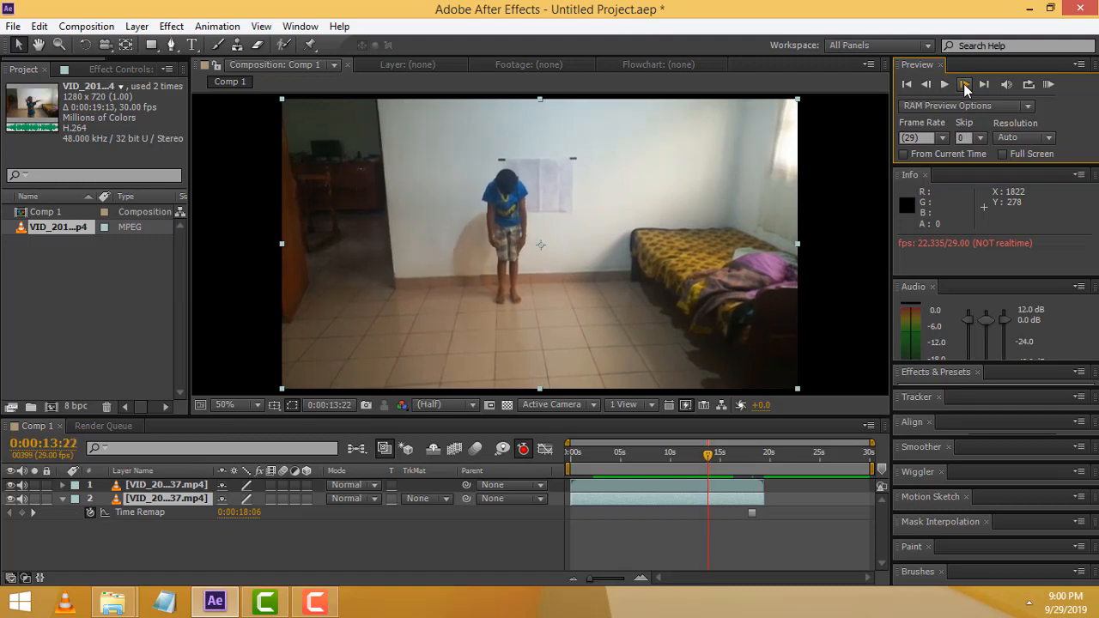
pyautogui.click(965, 84)
pyautogui.click(965, 84)
pyautogui.click(965, 84)
pyautogui.click(964, 84)
pyautogui.click(965, 84)
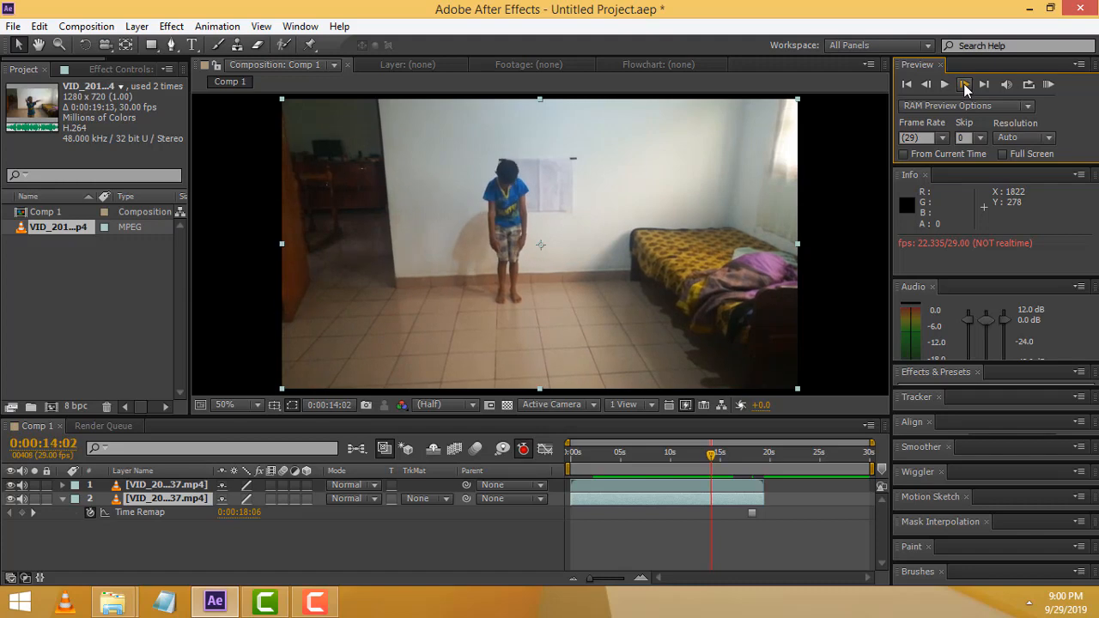
pyautogui.click(965, 84)
pyautogui.click(964, 84)
pyautogui.click(965, 84)
pyautogui.click(964, 84)
pyautogui.click(965, 85)
pyautogui.click(965, 84)
pyautogui.click(965, 84)
pyautogui.click(965, 84)
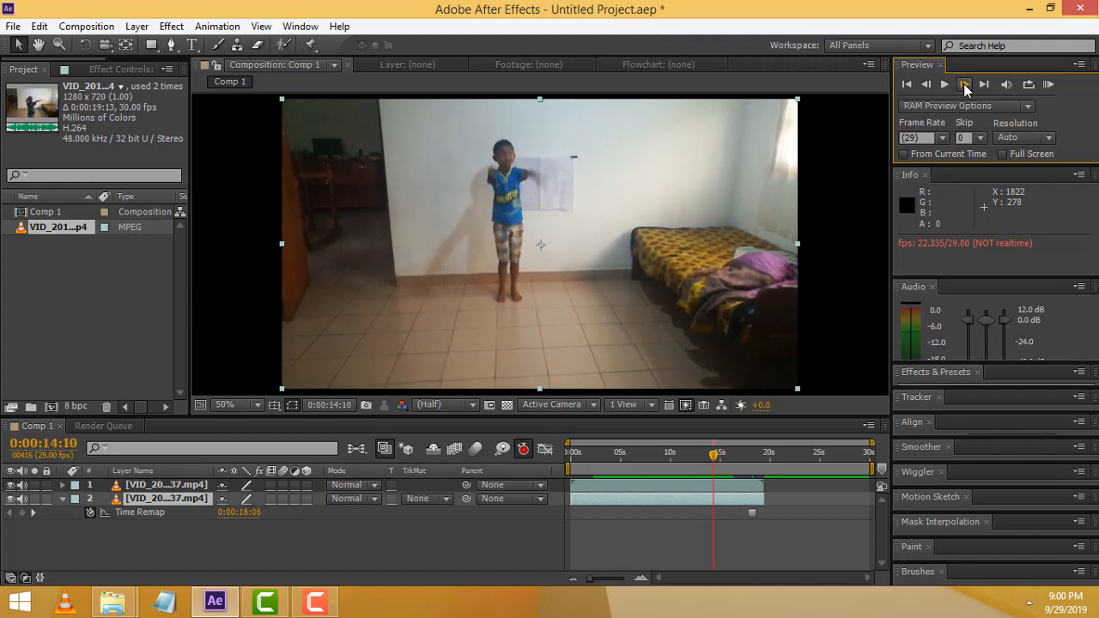
pyautogui.click(965, 85)
pyautogui.click(964, 84)
pyautogui.click(964, 84)
pyautogui.click(965, 84)
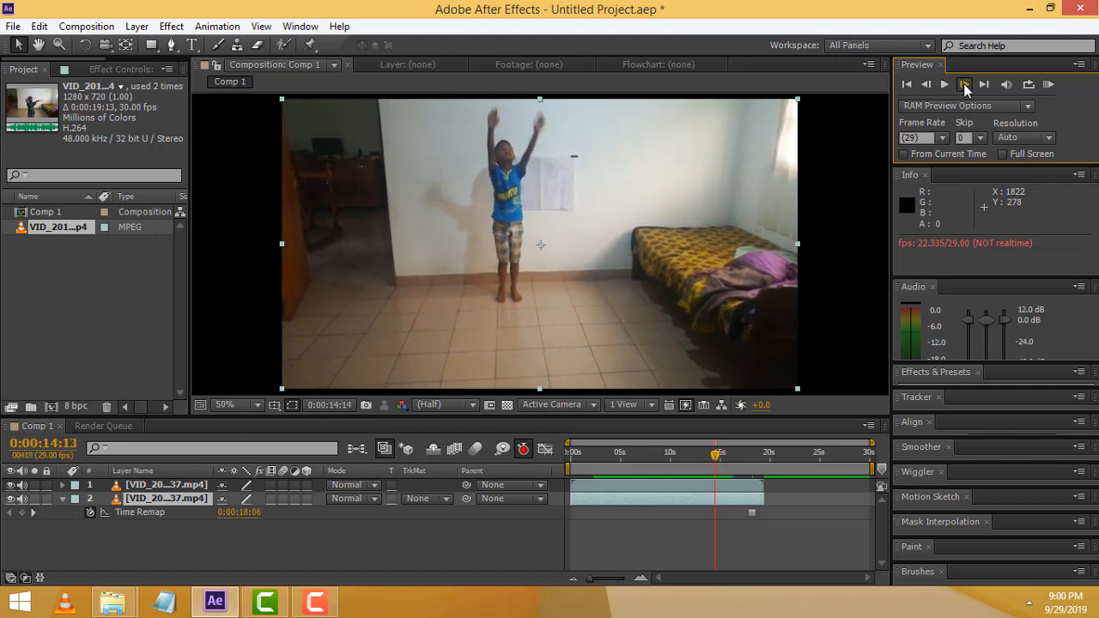
pyautogui.click(964, 84)
pyautogui.click(965, 84)
pyautogui.click(965, 84)
pyautogui.click(965, 84)
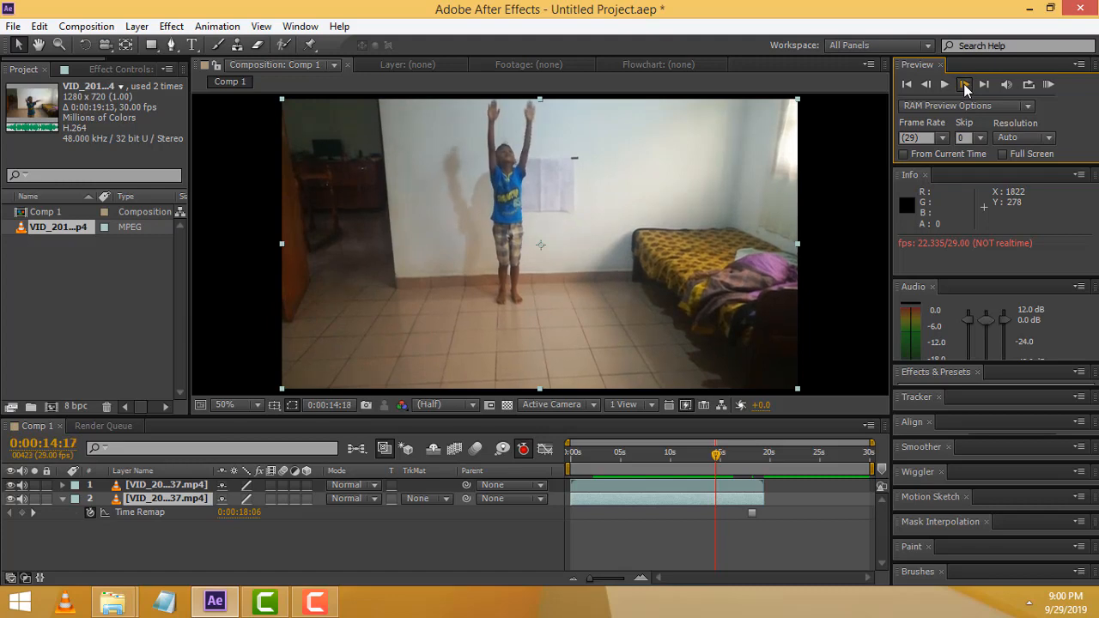
pyautogui.click(964, 84)
pyautogui.click(965, 85)
pyautogui.click(964, 85)
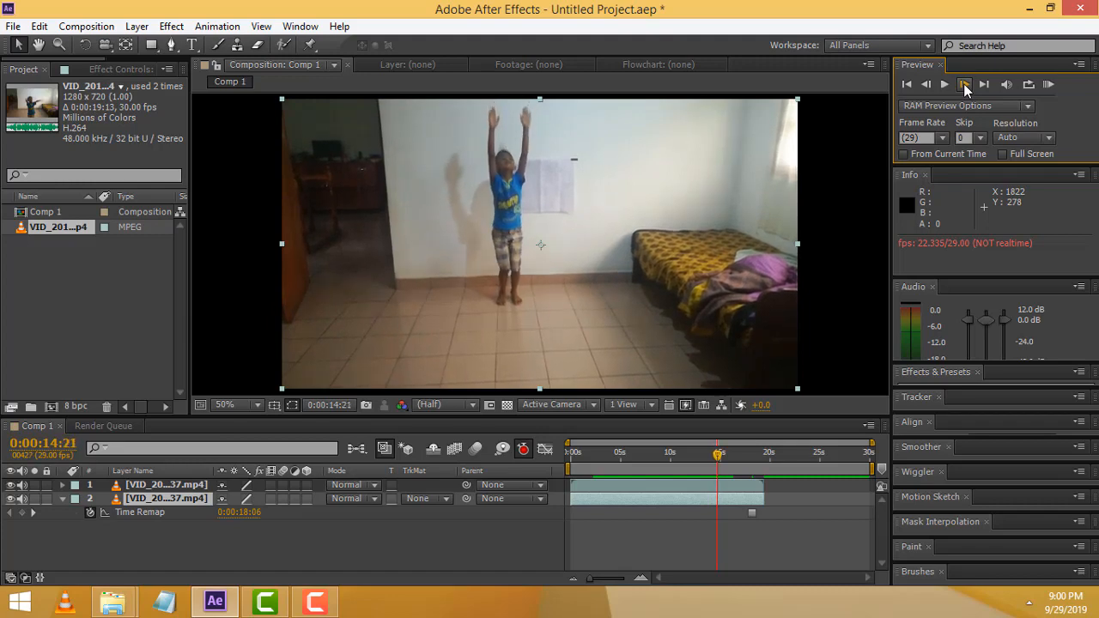
pyautogui.click(965, 85)
pyautogui.click(964, 84)
pyautogui.click(964, 85)
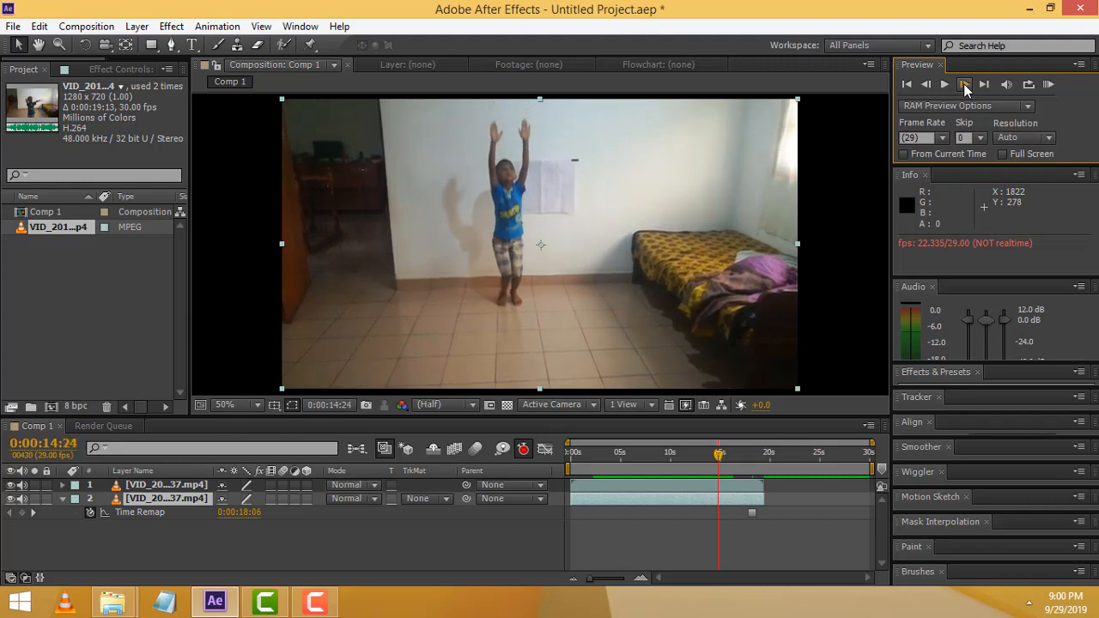
pyautogui.click(965, 84)
pyautogui.click(965, 84)
pyautogui.click(965, 85)
pyautogui.click(965, 84)
pyautogui.click(964, 84)
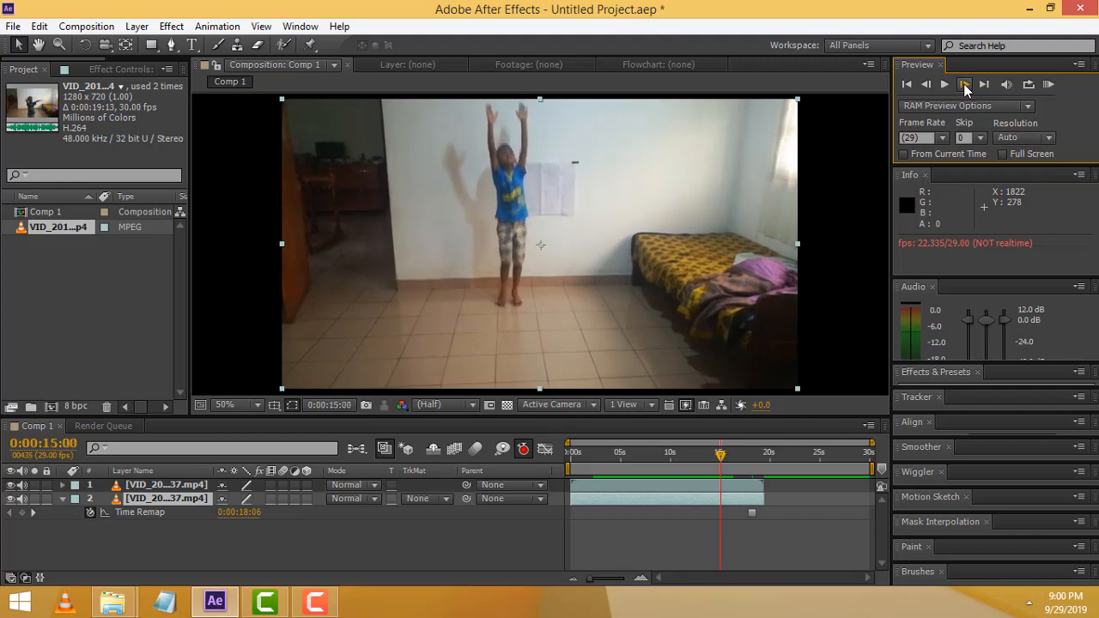
pyautogui.click(965, 84)
pyautogui.click(965, 85)
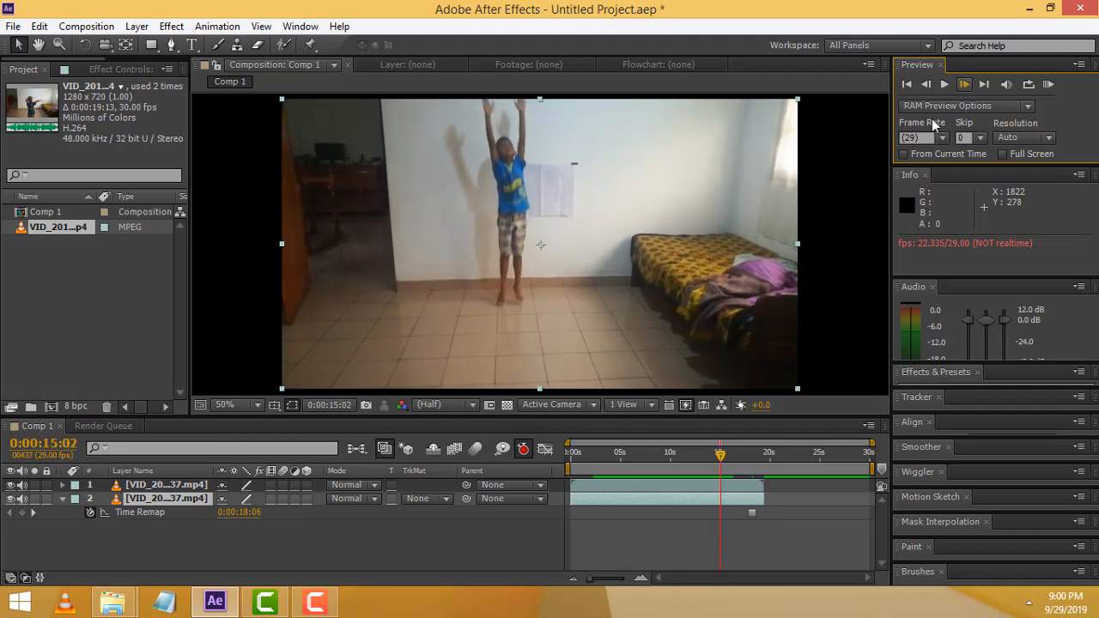
# Split the upper video layer at 0:00:15:02
pyautogui.click(719, 486)
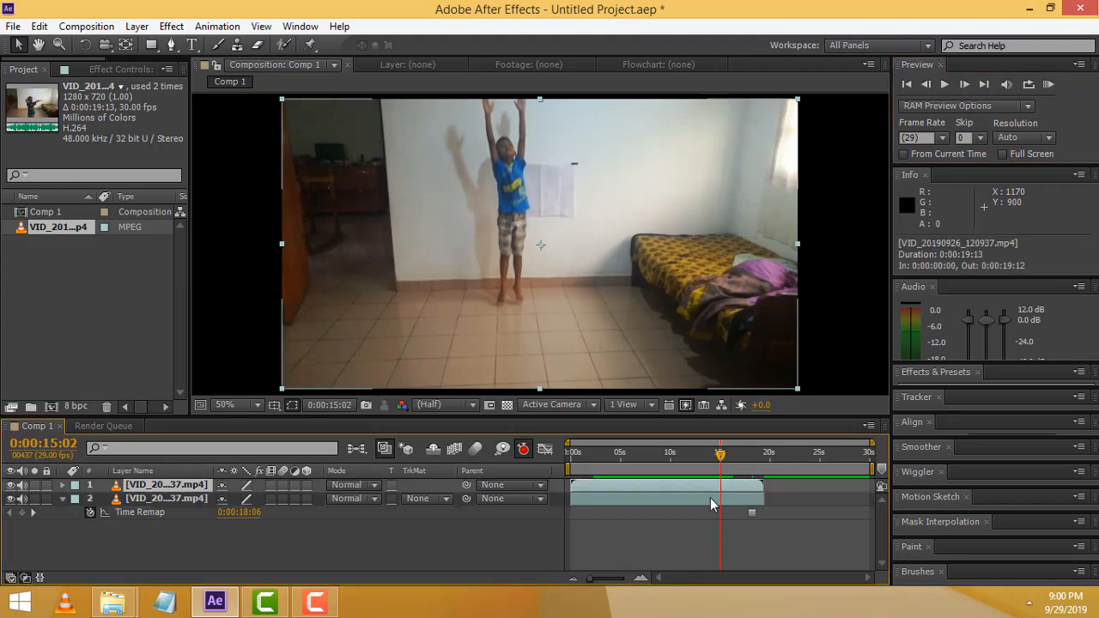
pyautogui.click(711, 499)
pyautogui.click(720, 485)
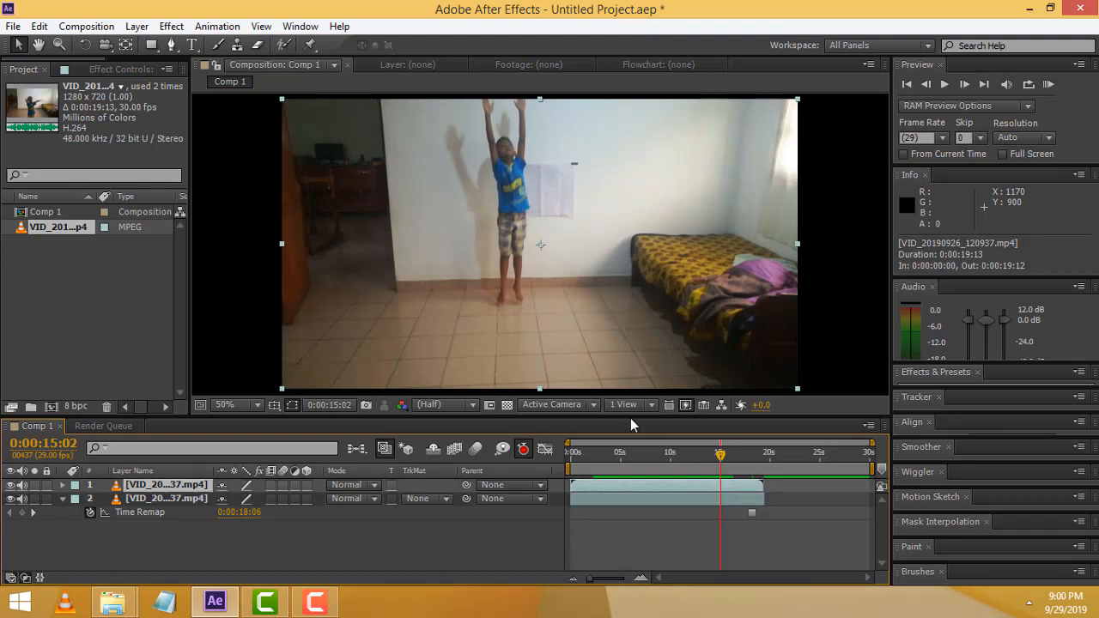
pyautogui.click(40, 26)
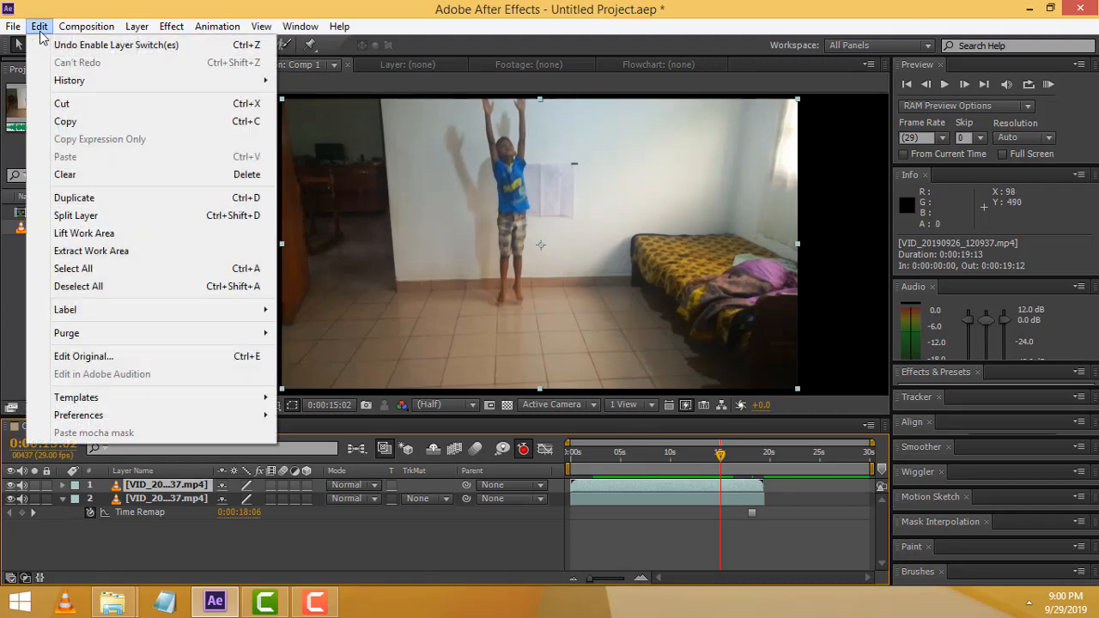
pyautogui.click(100, 222)
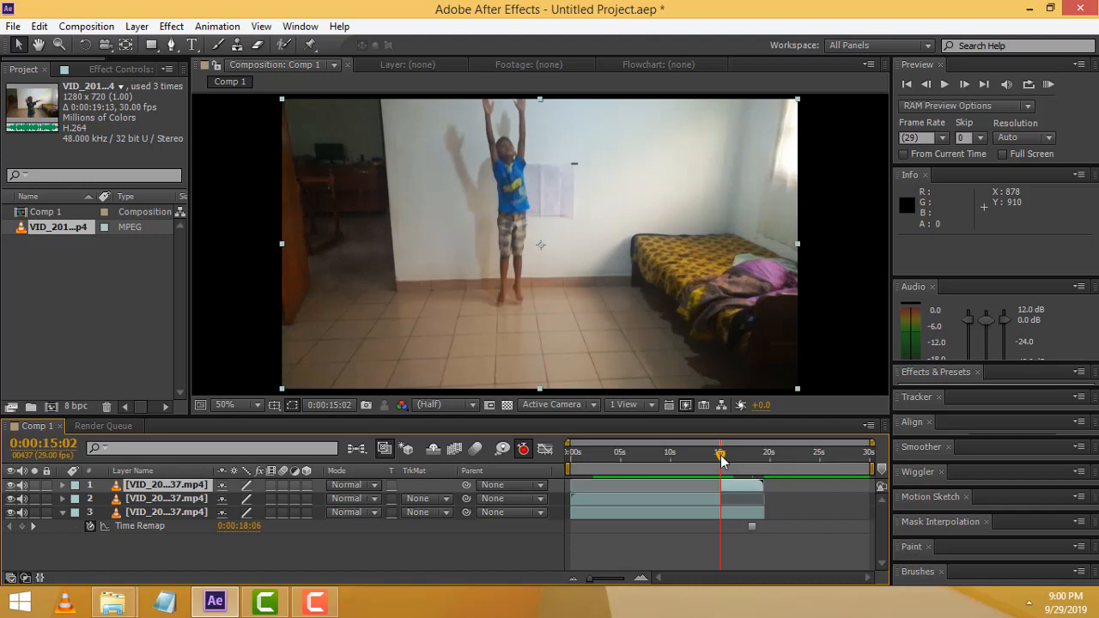
# Advance frame by frame past the previous cut and split the top video layer again at 0:00:15:08
pyautogui.moveTo(721, 461); pyautogui.dragTo(721, 461)
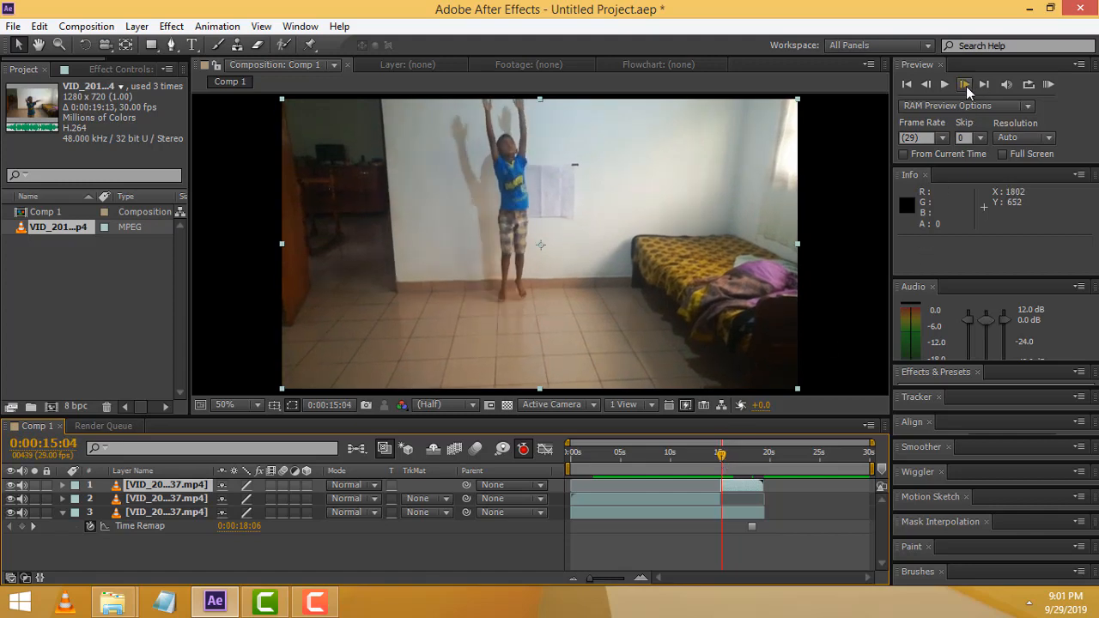
pyautogui.click(966, 85)
pyautogui.click(965, 87)
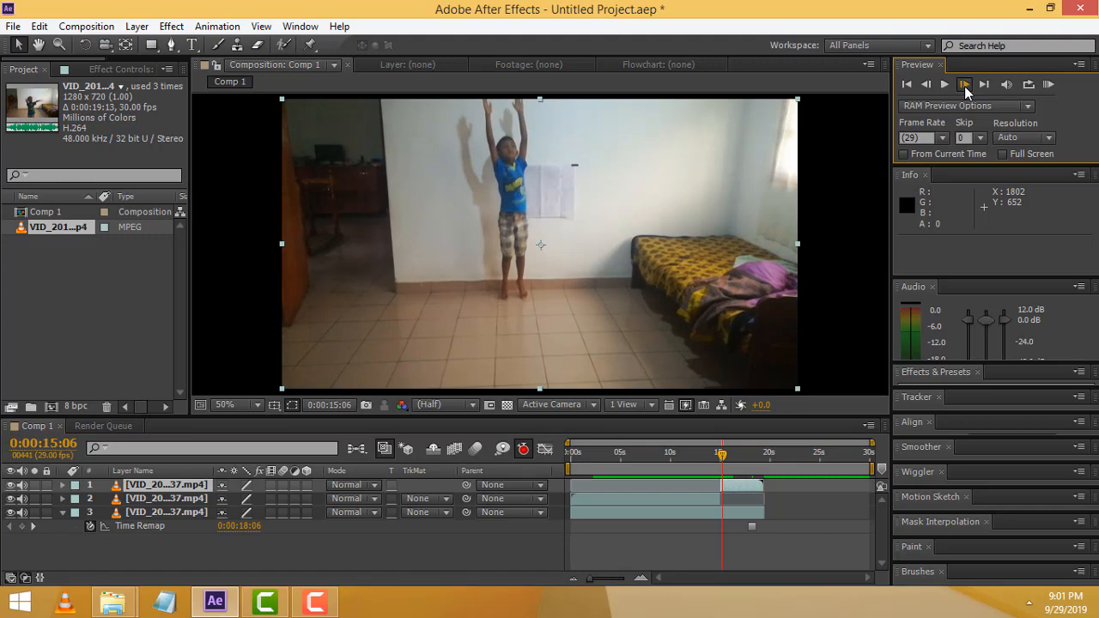
pyautogui.click(965, 87)
pyautogui.click(966, 87)
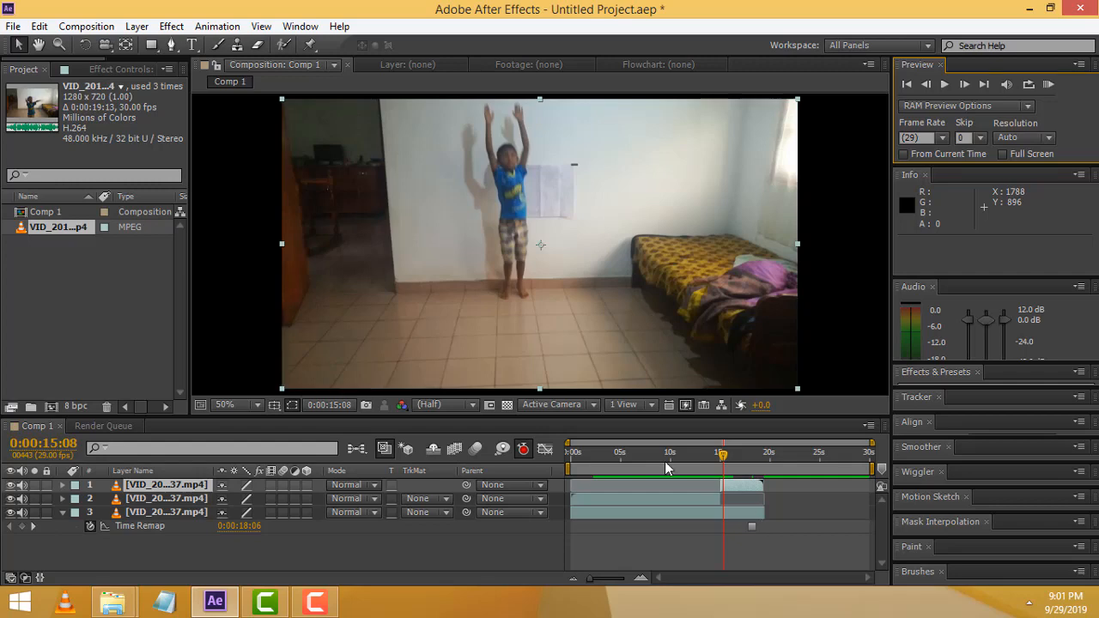
pyautogui.click(40, 27)
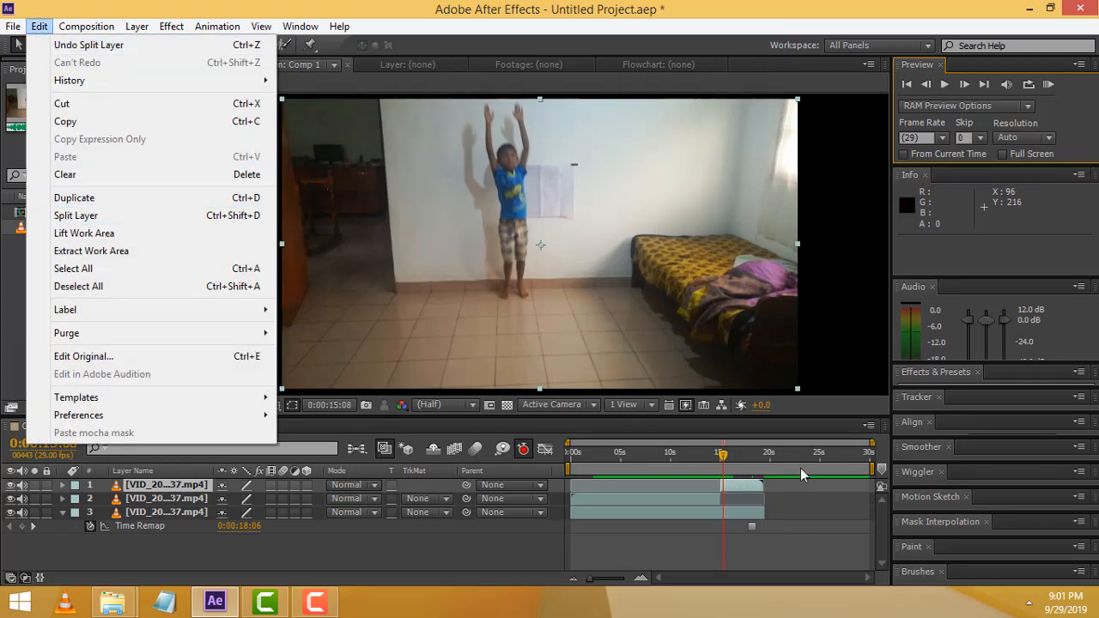
pyautogui.click(732, 485)
pyautogui.click(38, 28)
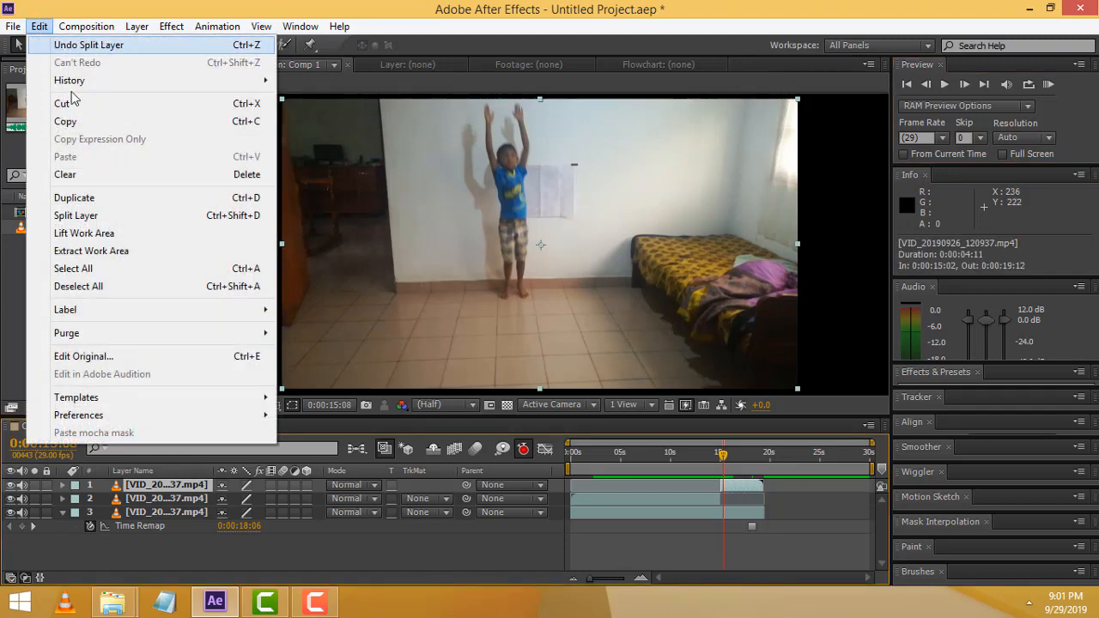
pyautogui.click(86, 214)
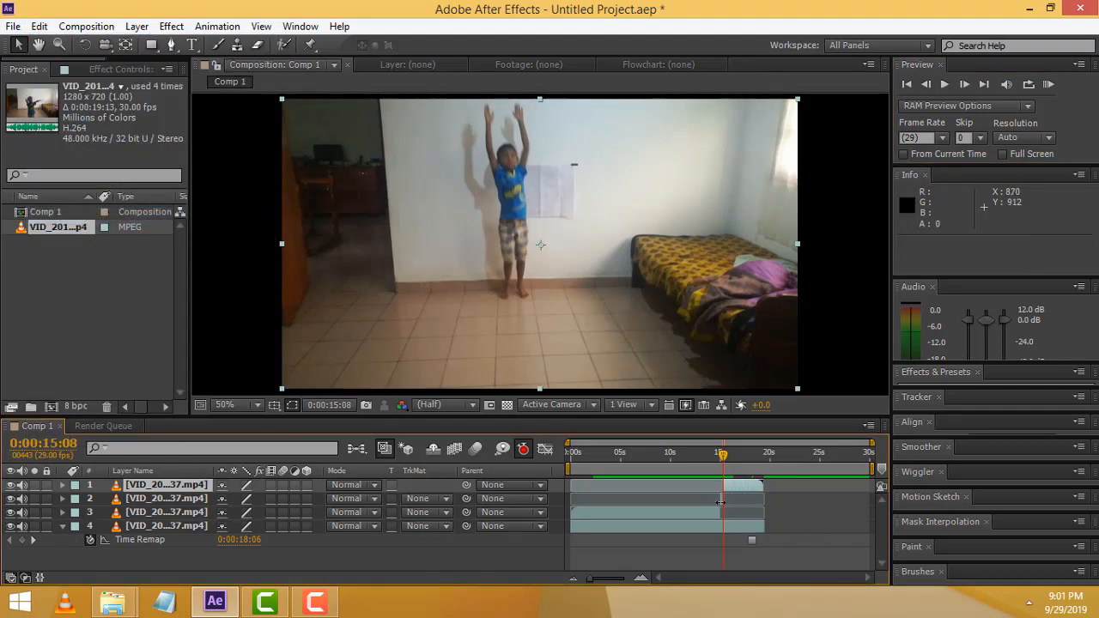
# Delete the top layer's segment that follows the 0:00:15:08 split
pyautogui.hotkey('alt', ']')
pyautogui.click(728, 457)
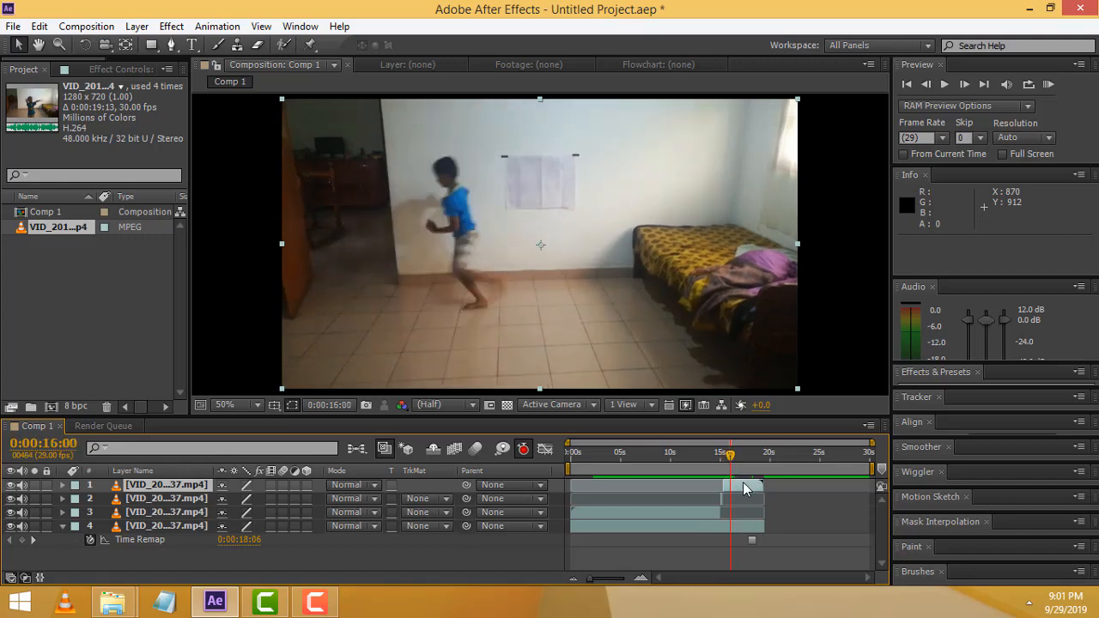
pyautogui.click(742, 488)
pyautogui.press('Delete')
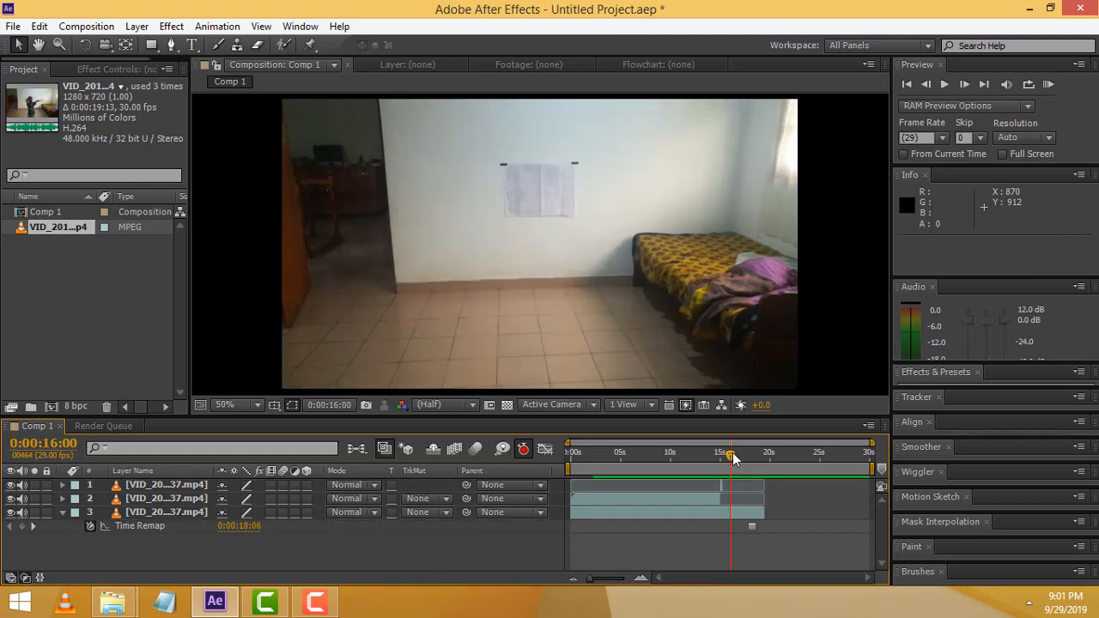
# Apply Freeze Frame to the short top clip of the boy in mid-jump at 0:00:15:05
pyautogui.moveTo(733, 453); pyautogui.dragTo(719, 454)
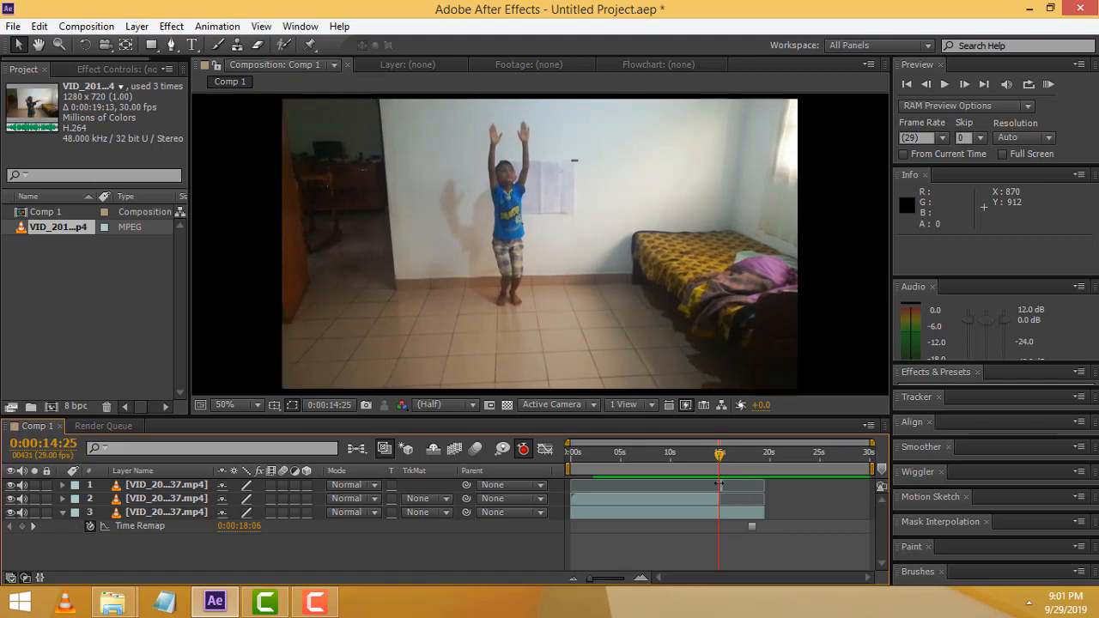
pyautogui.moveTo(592, 578); pyautogui.dragTo(615, 578)
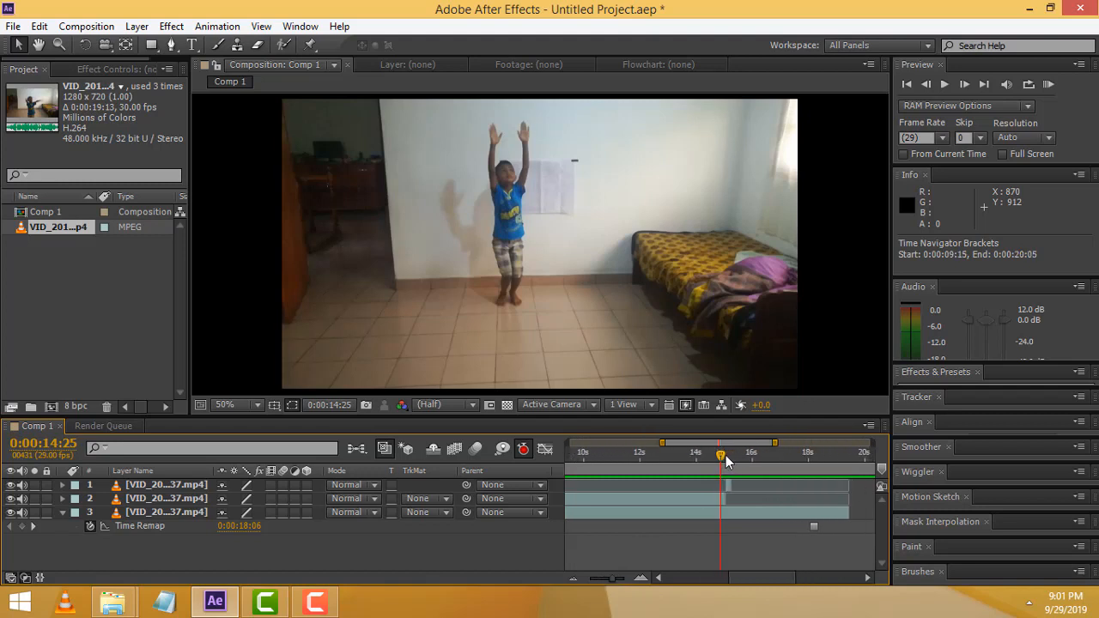
pyautogui.moveTo(726, 455); pyautogui.dragTo(732, 453)
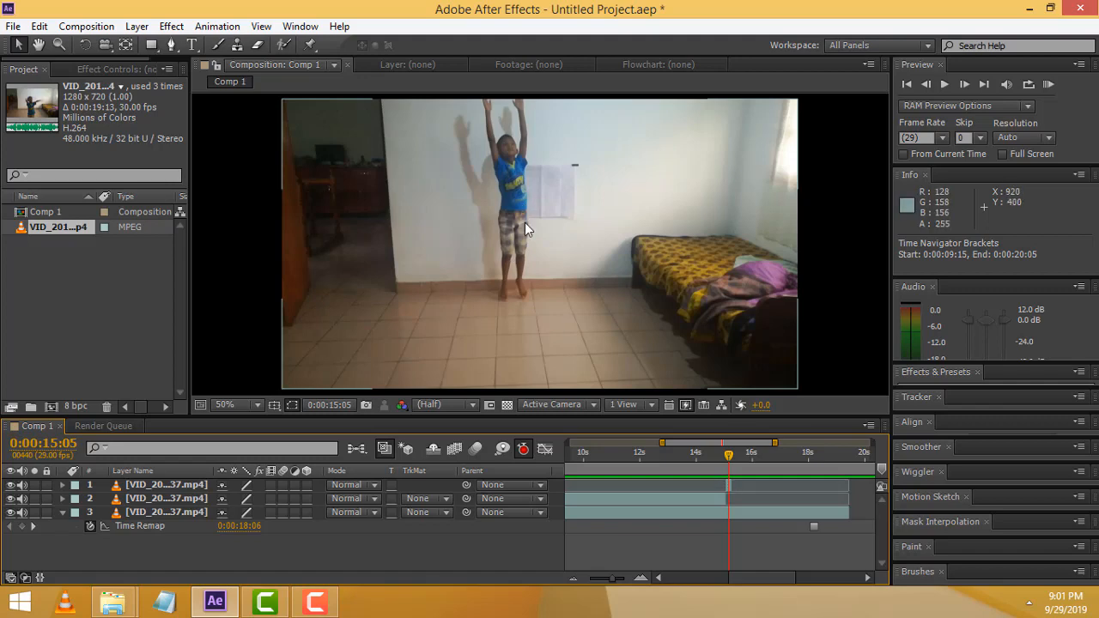
pyautogui.rightClick(728, 485)
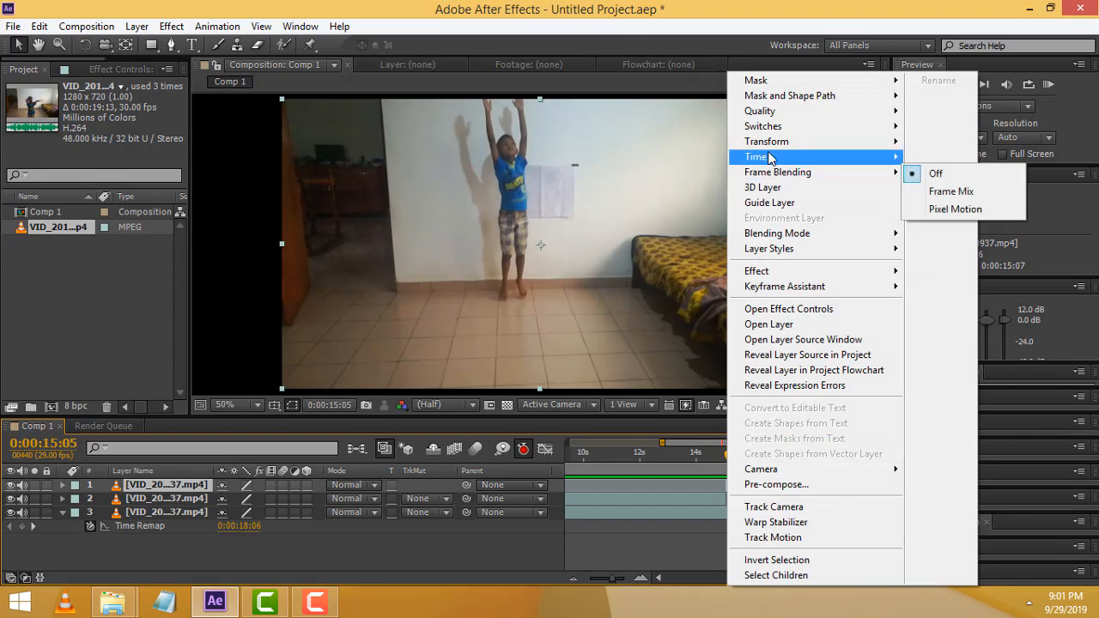
pyautogui.moveTo(770, 158)
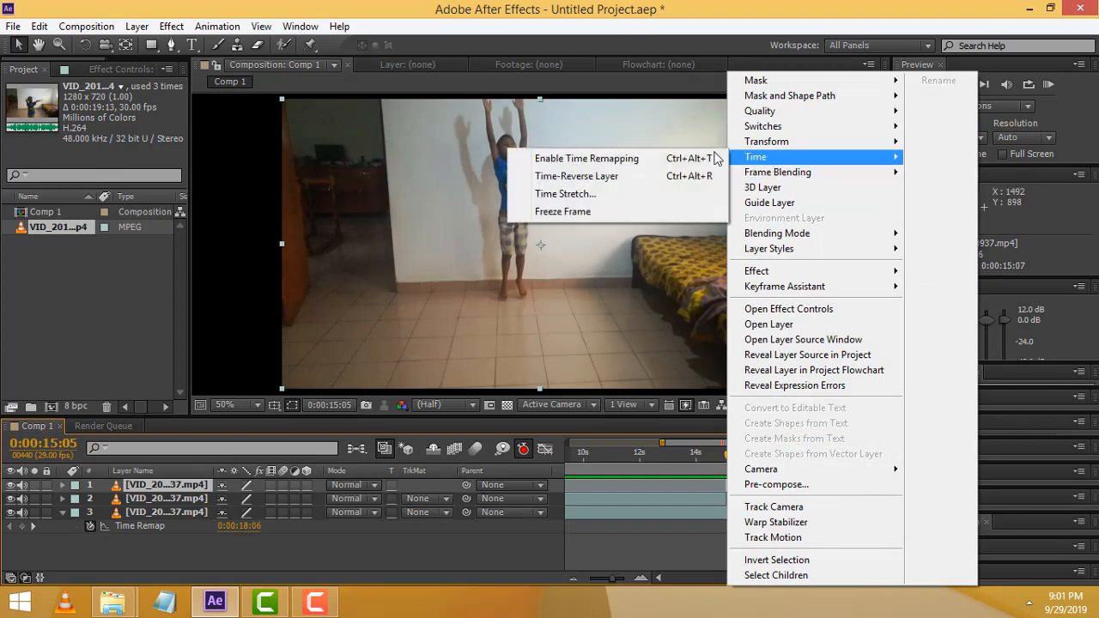
pyautogui.click(571, 215)
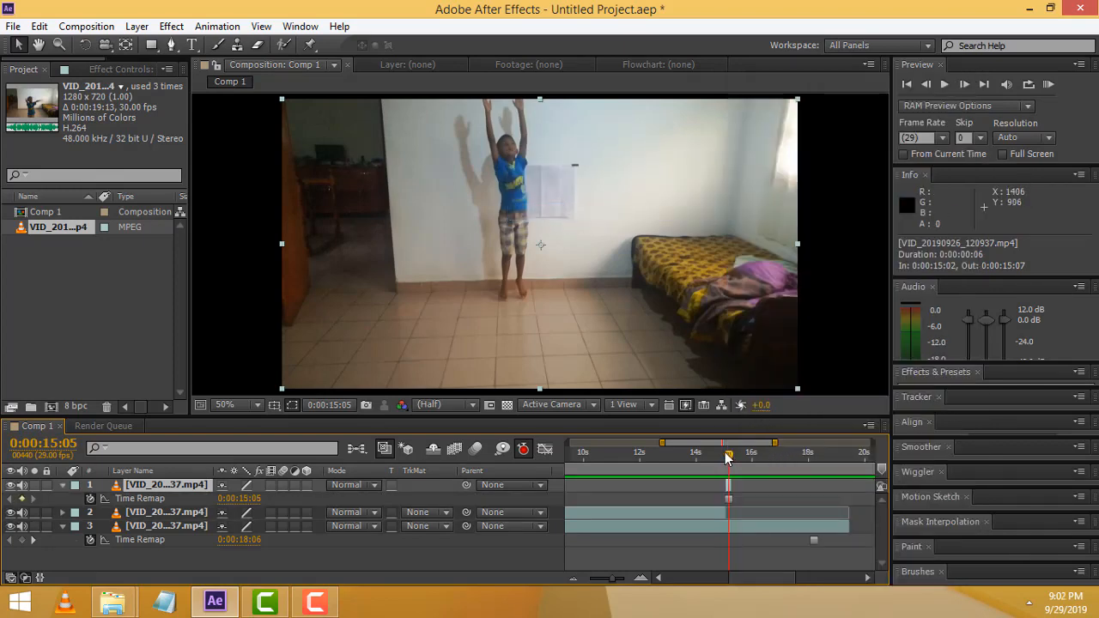
# At 0:00:15:04, start a Pen mask on the frozen clip, tracing the boy's bed-side leg from the foot up to the shorts' hem
pyautogui.moveTo(728, 459)
pyautogui.mouseDown()
pyautogui.moveTo(720, 456)
pyautogui.moveTo(729, 456)
pyautogui.mouseUp()
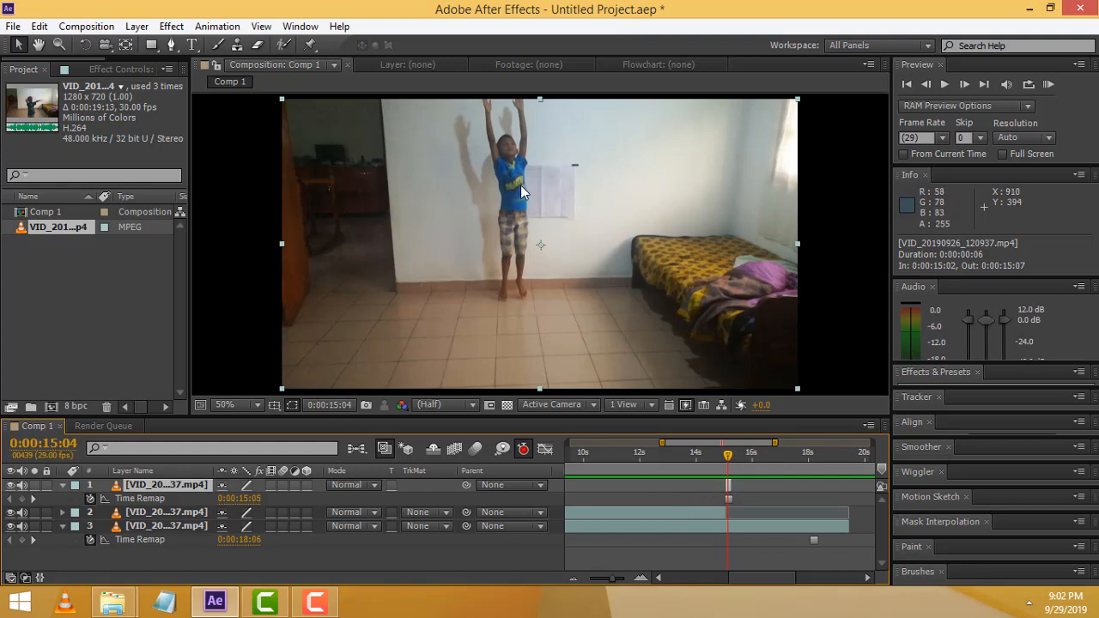
pyautogui.click(170, 47)
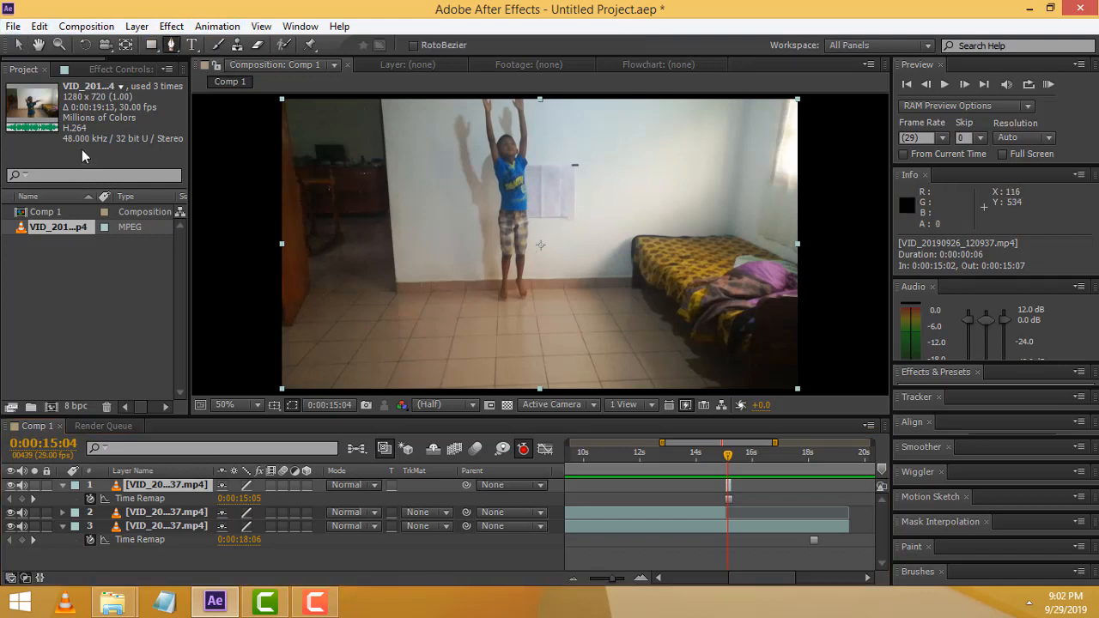
pyautogui.click(60, 45)
pyautogui.click(550, 195)
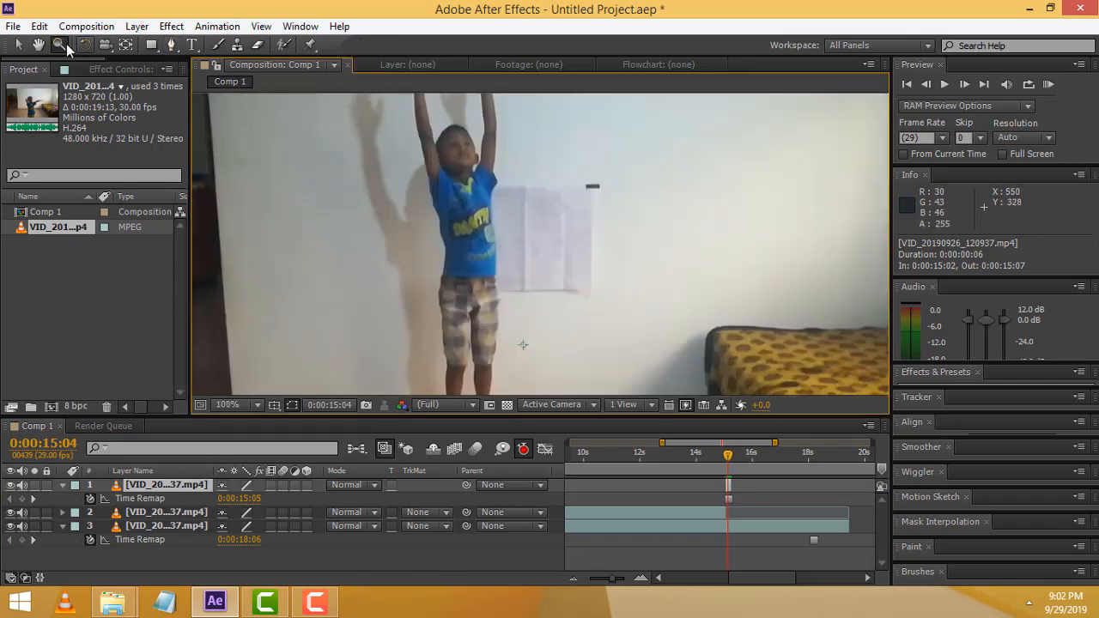
pyautogui.click(39, 45)
pyautogui.moveTo(550, 363); pyautogui.dragTo(496, 262)
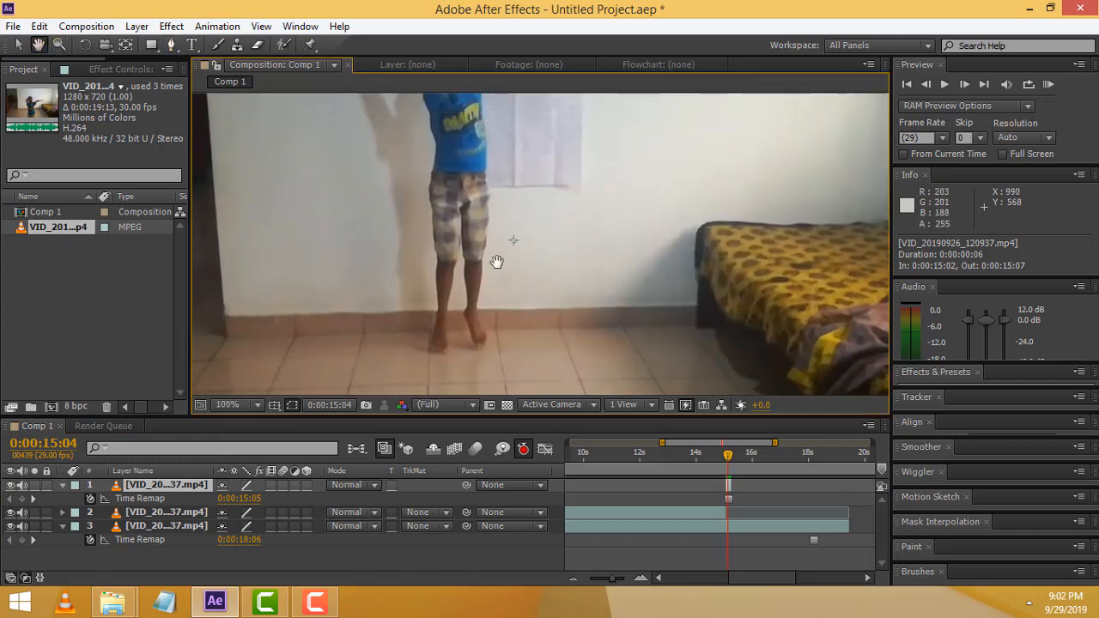
pyautogui.click(173, 51)
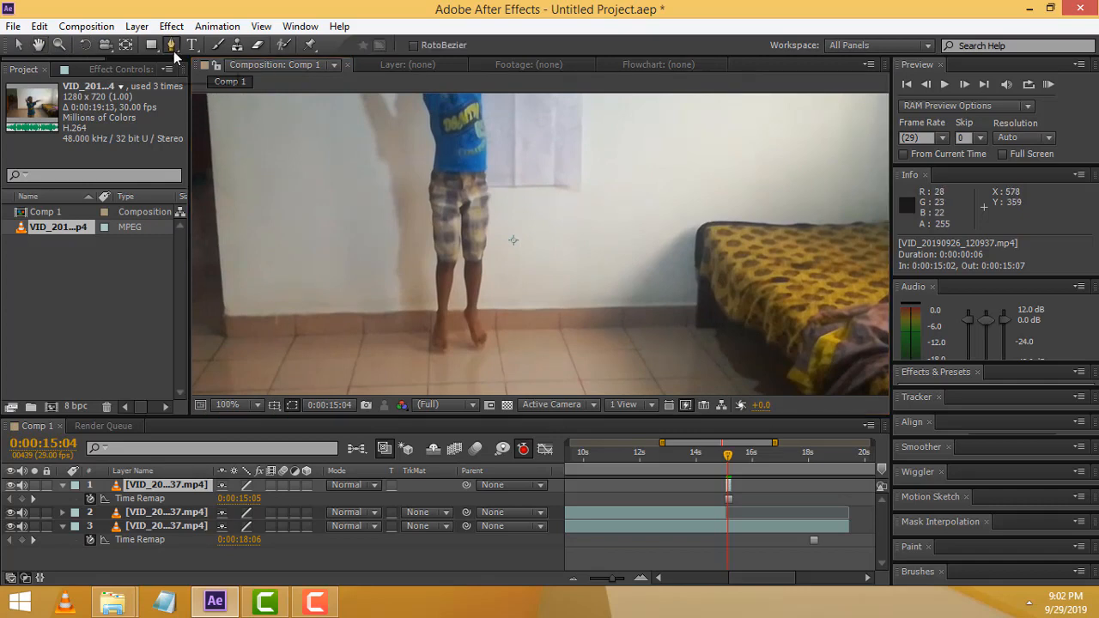
pyautogui.click(487, 330)
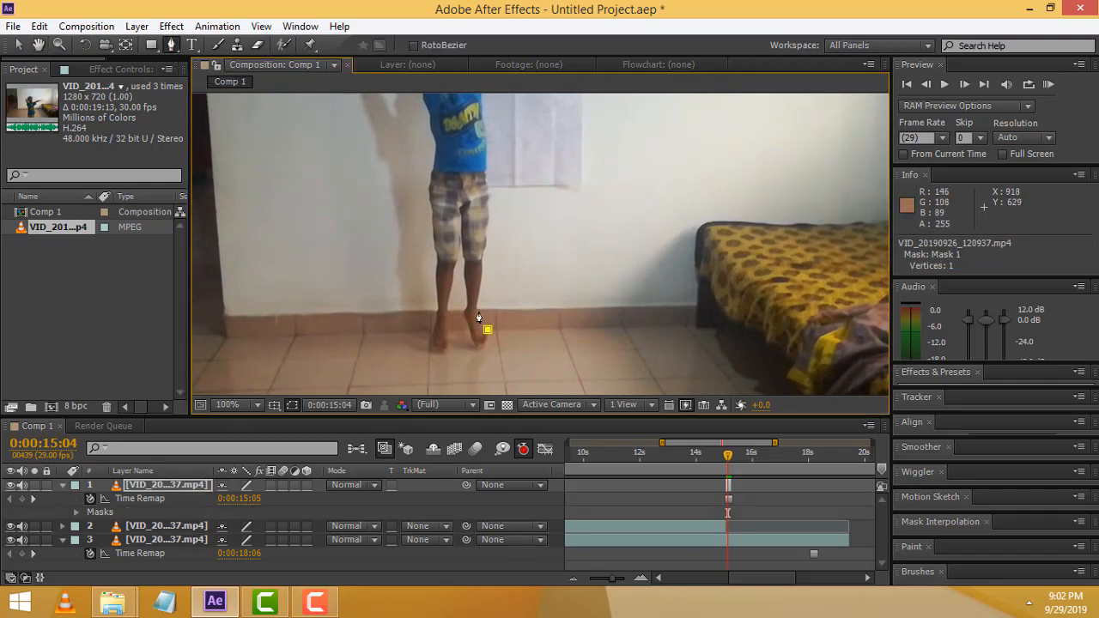
pyautogui.click(478, 311)
pyautogui.click(482, 288)
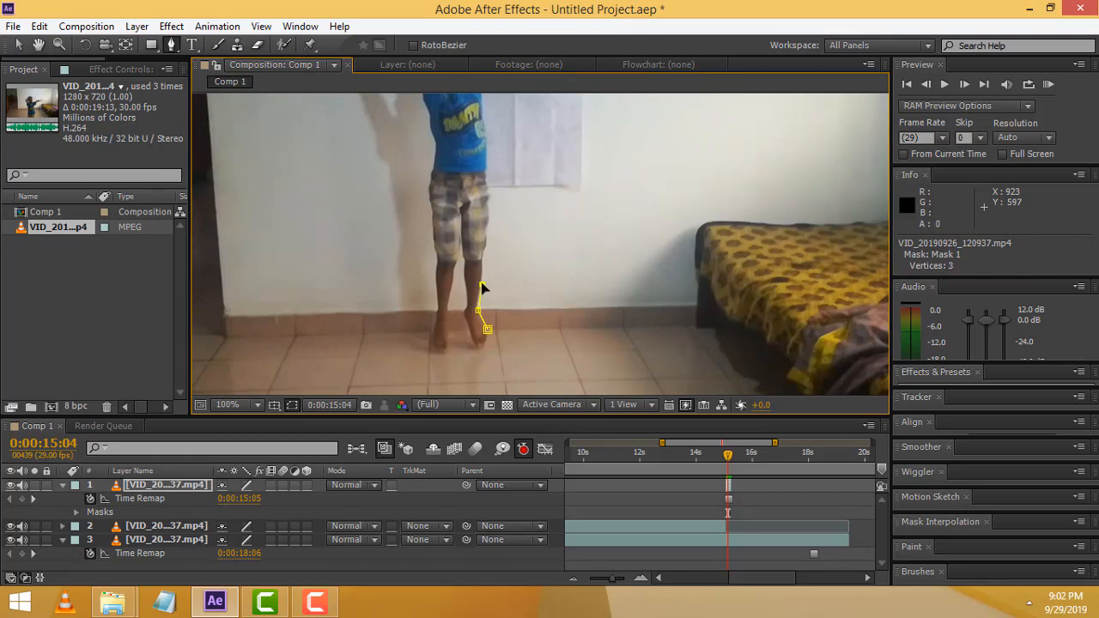
pyautogui.click(482, 256)
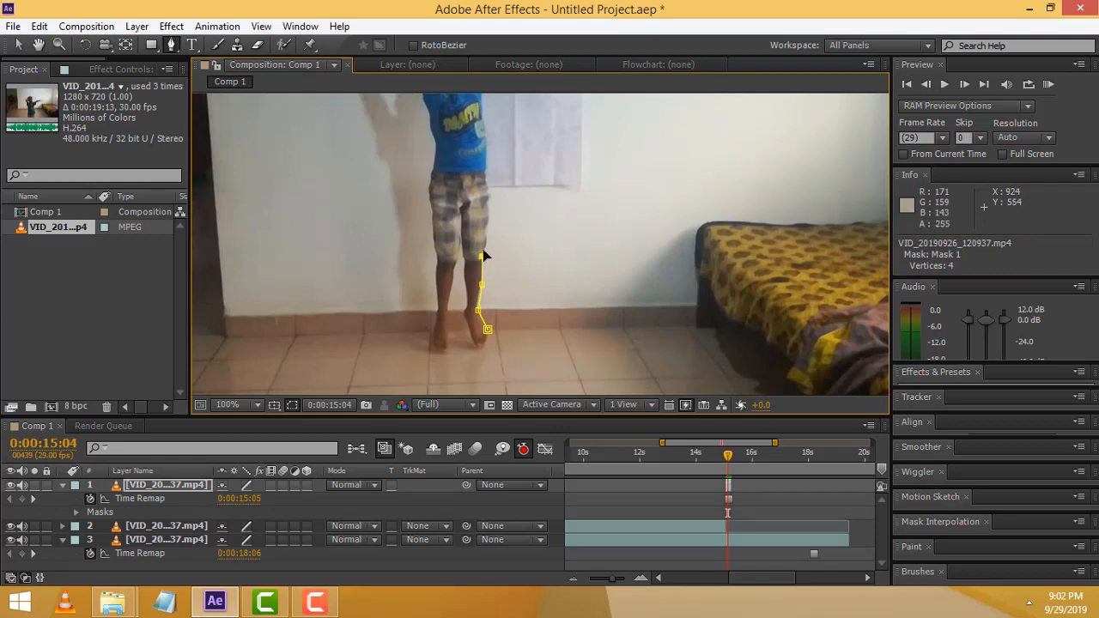
# Extend the mask path closely up the bed-side edge of the boy's shorts to near the waist
pyautogui.scroll(2, 484, 256)
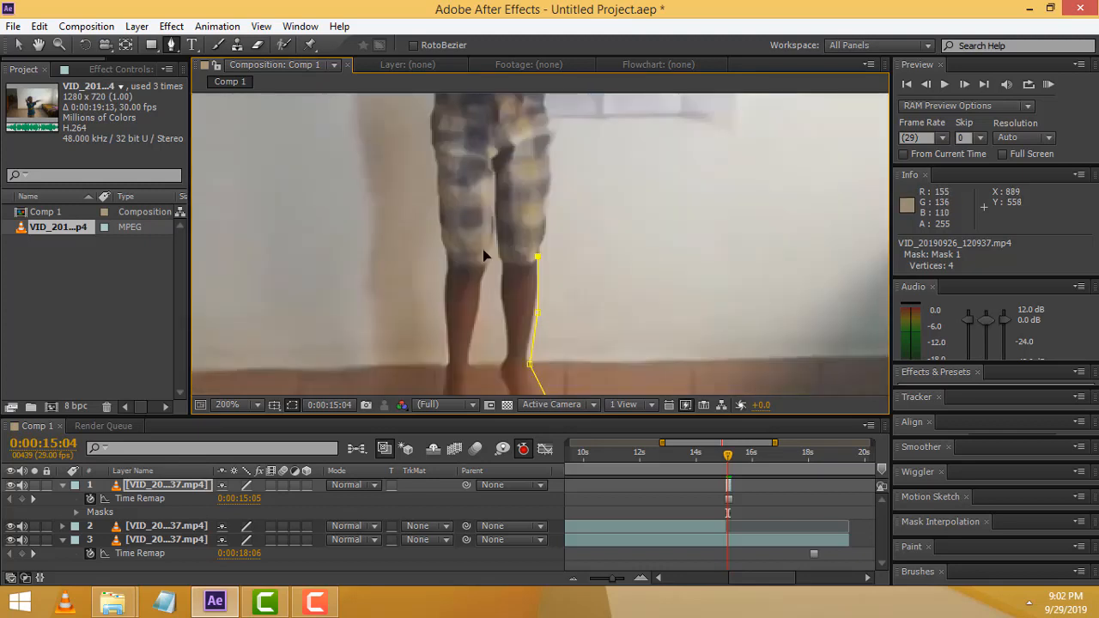
pyautogui.click(541, 240)
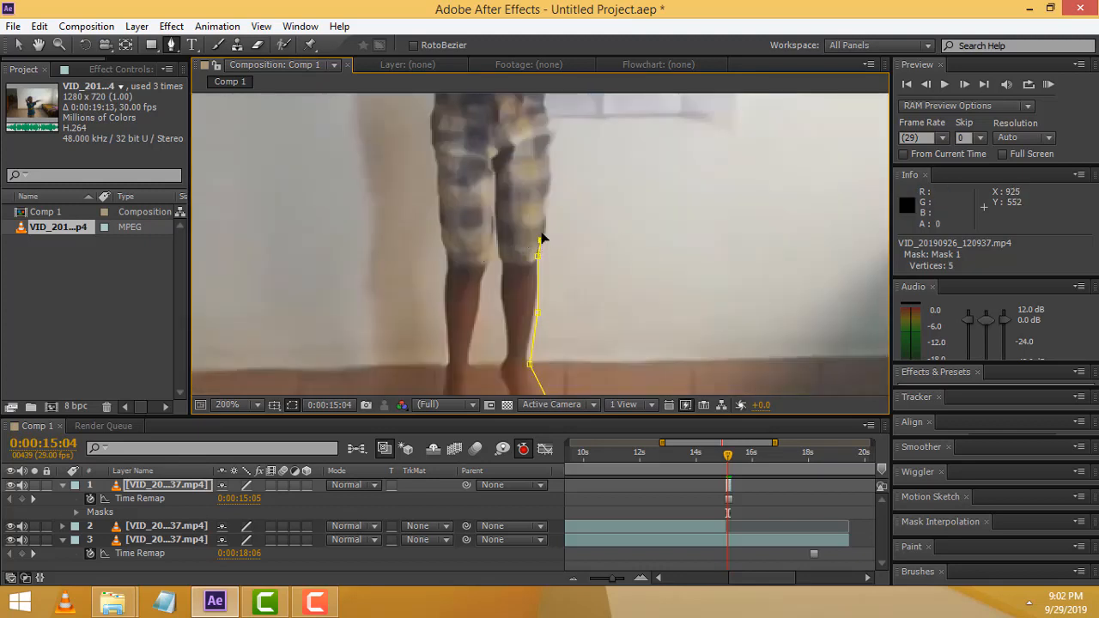
pyautogui.click(547, 217)
pyautogui.click(546, 202)
pyautogui.click(553, 182)
pyautogui.click(552, 162)
pyautogui.click(551, 141)
pyautogui.click(549, 121)
pyautogui.click(544, 97)
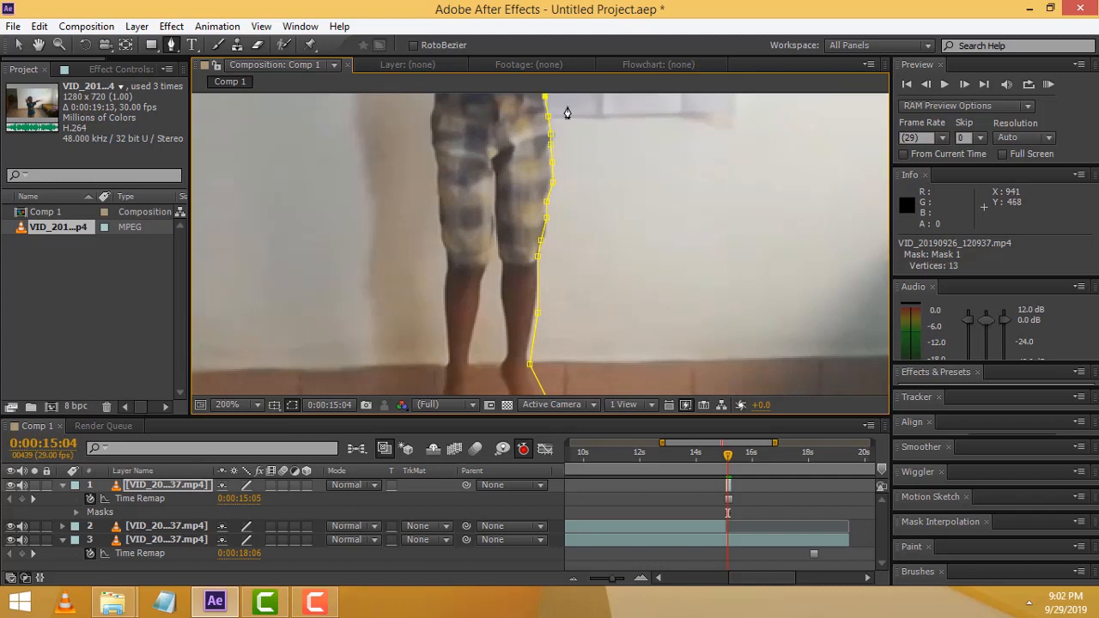
# Continue the mask path along the bed-side edge of the boy's shirt from the waist up to the shoulder
pyautogui.press('h')
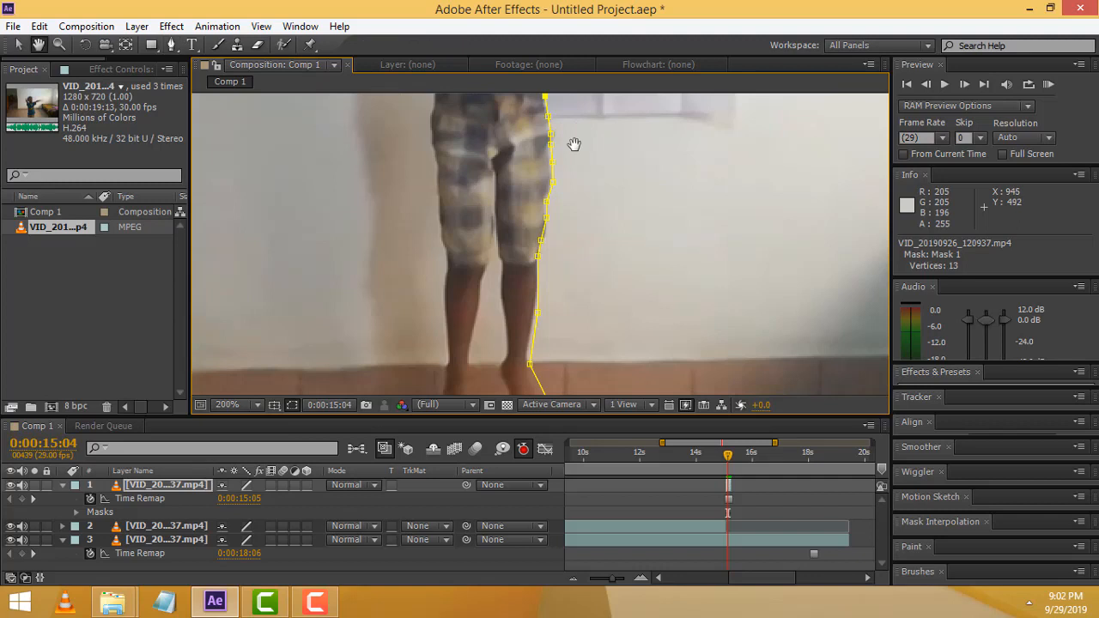
pyautogui.moveTo(574, 144); pyautogui.dragTo(523, 361)
pyautogui.press('g')
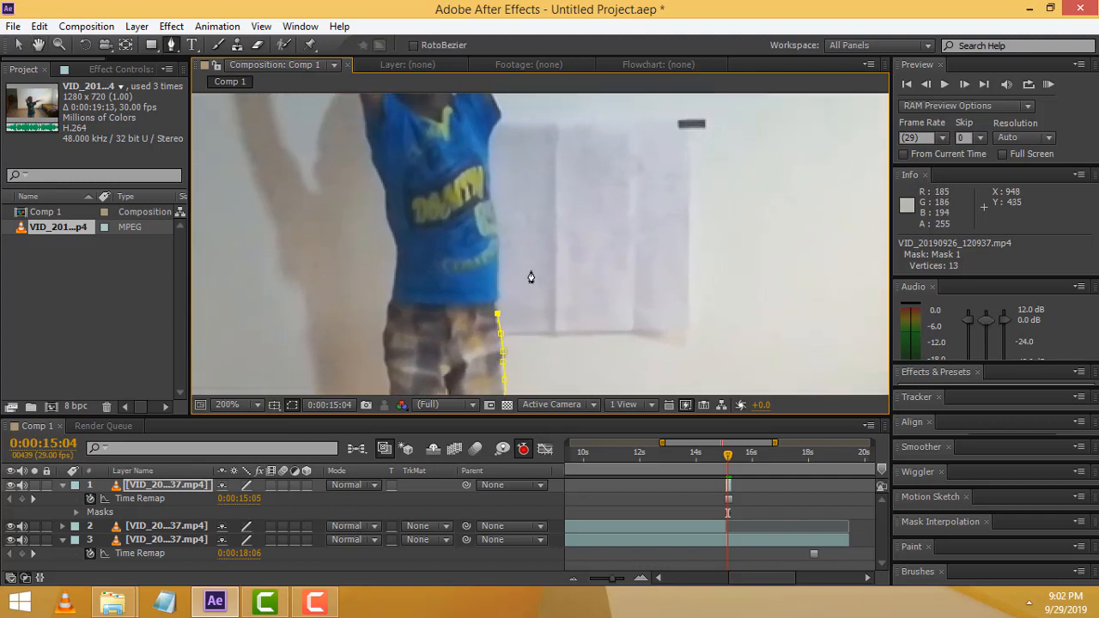
pyautogui.click(497, 282)
pyautogui.click(498, 256)
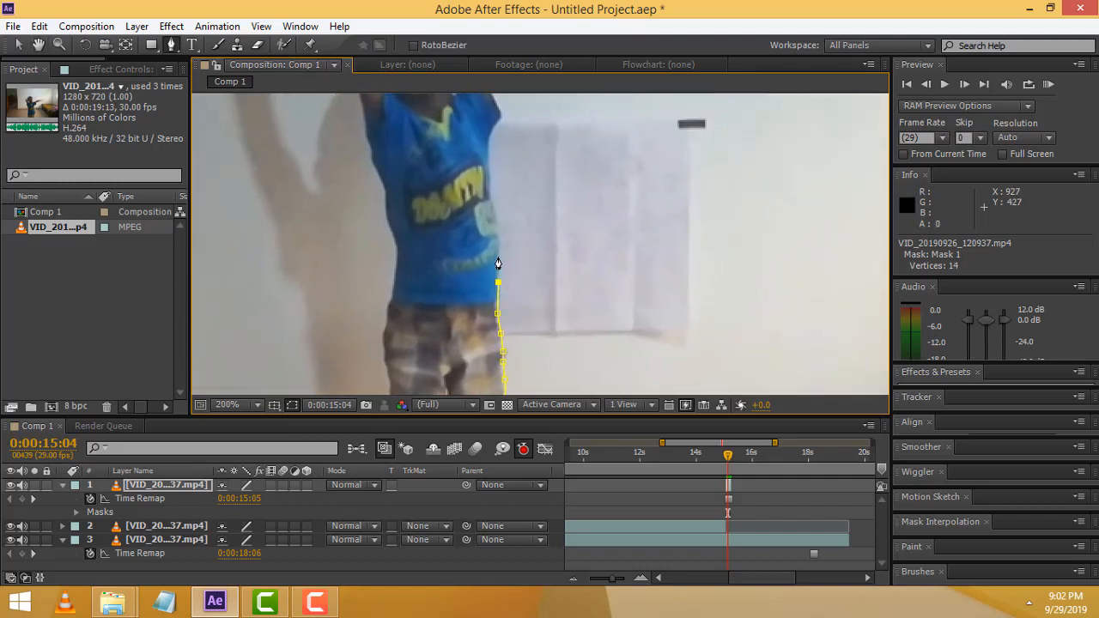
pyautogui.click(496, 206)
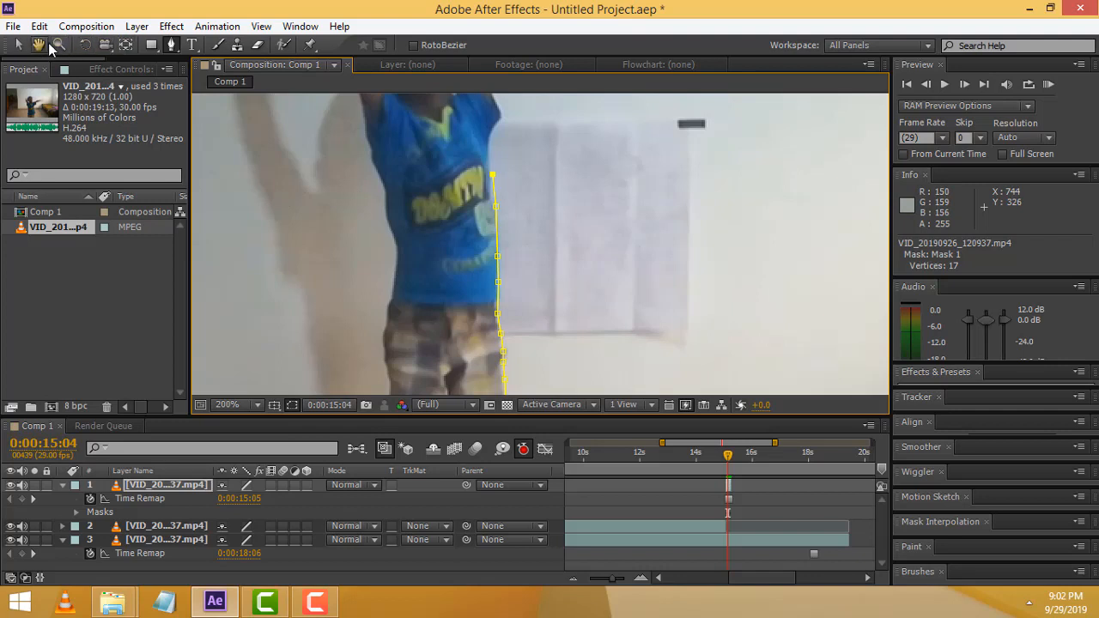
pyautogui.click(486, 148)
pyautogui.click(494, 124)
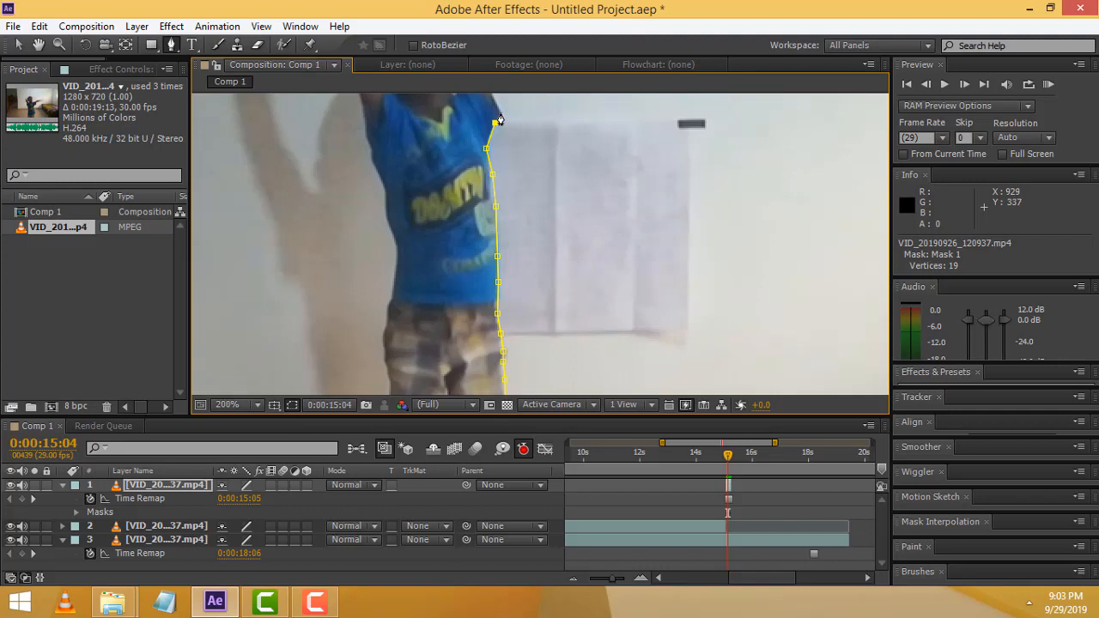
pyautogui.click(498, 113)
# Trace the outer edge of the raised bed-side arm from the shoulder up past the hand, ending above the frame's upper edge
pyautogui.moveTo(518, 125); pyautogui.dragTo(467, 312)
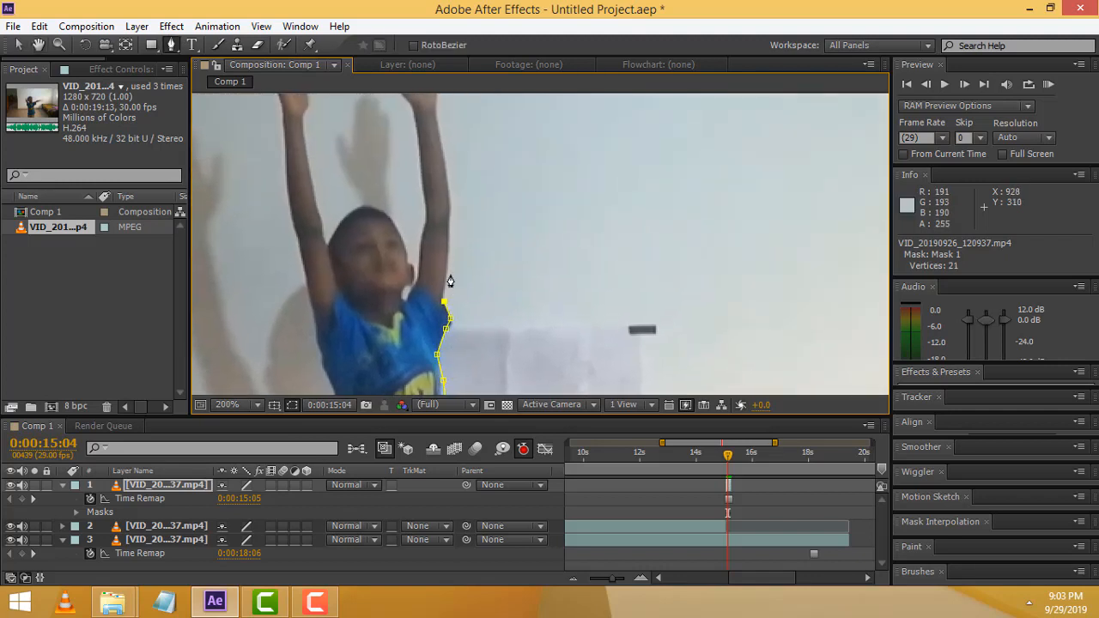
pyautogui.click(446, 271)
pyautogui.click(452, 222)
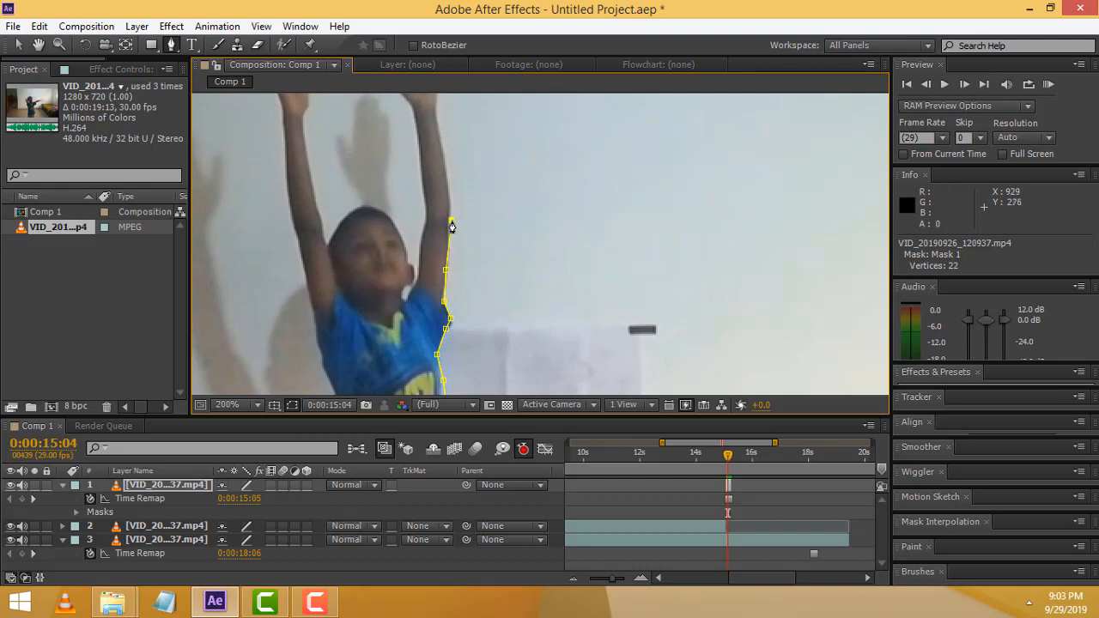
pyautogui.click(448, 169)
pyautogui.click(437, 126)
pyautogui.moveTo(437, 126); pyautogui.dragTo(459, 234)
pyautogui.click(447, 222)
pyautogui.click(446, 191)
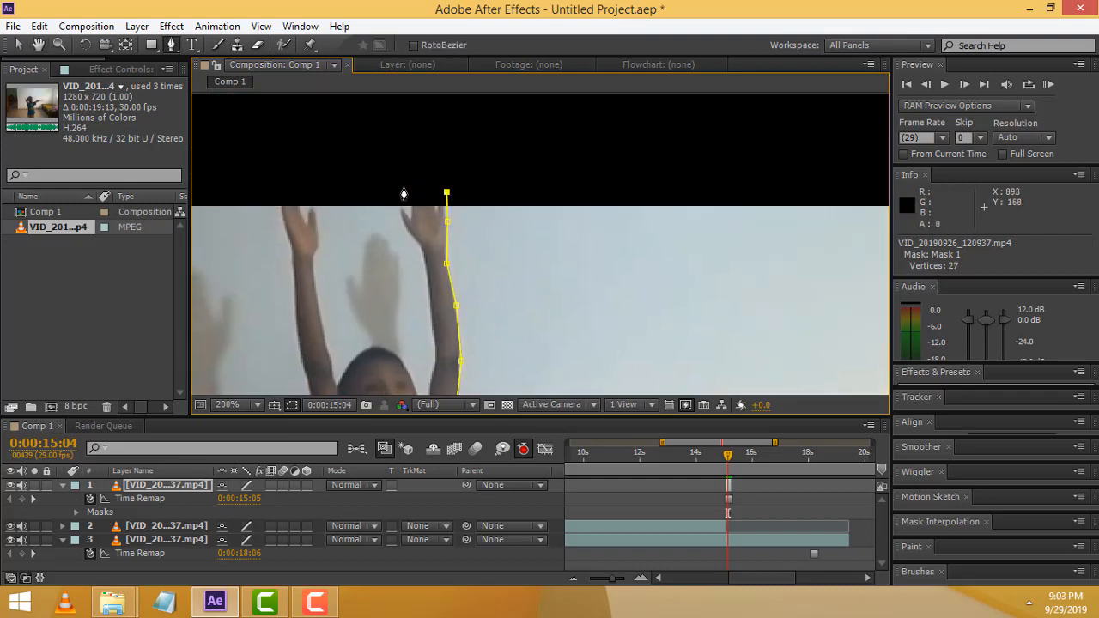
# Continue the mask path across the top of the bed-side hand and down the arm's inner edge toward the head
pyautogui.click(403, 187)
pyautogui.click(401, 210)
pyautogui.click(403, 226)
pyautogui.click(412, 239)
pyautogui.click(421, 251)
pyautogui.click(430, 297)
pyautogui.click(436, 355)
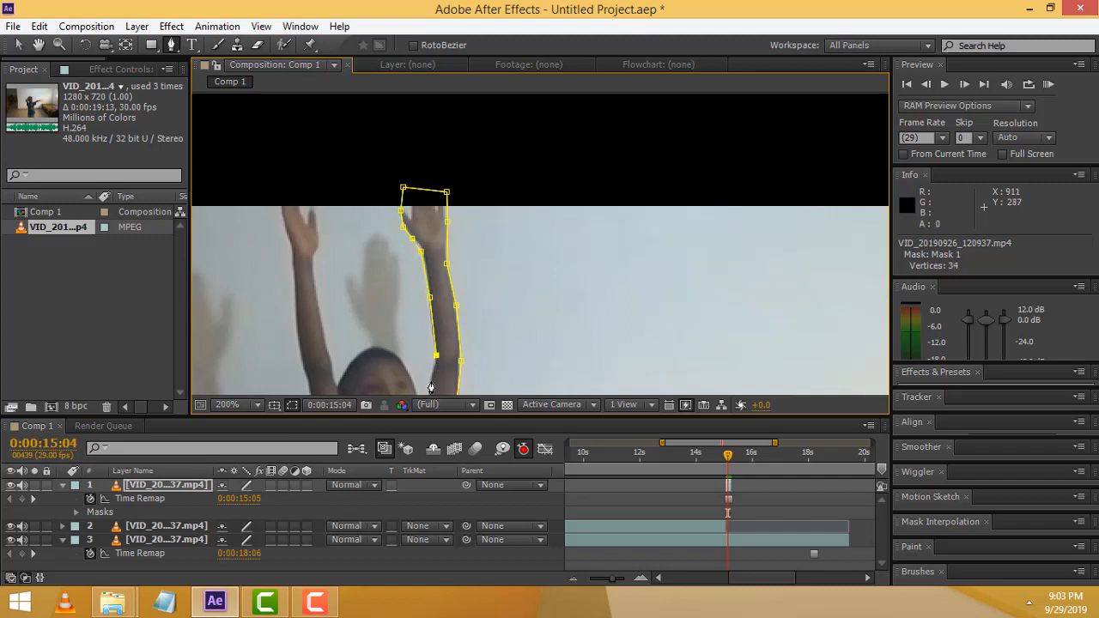
pyautogui.click(430, 379)
# Trace the mask path from the bed-side ear up over the boy's head to the base of the door-side arm
pyautogui.moveTo(478, 357); pyautogui.dragTo(517, 206)
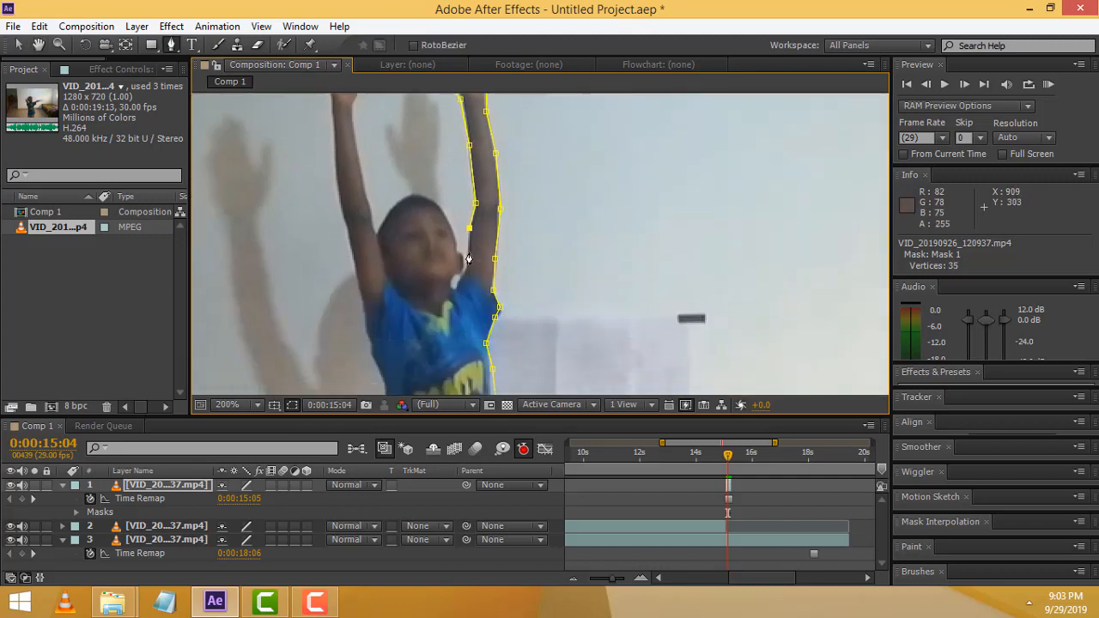
pyautogui.click(469, 253)
pyautogui.click(460, 253)
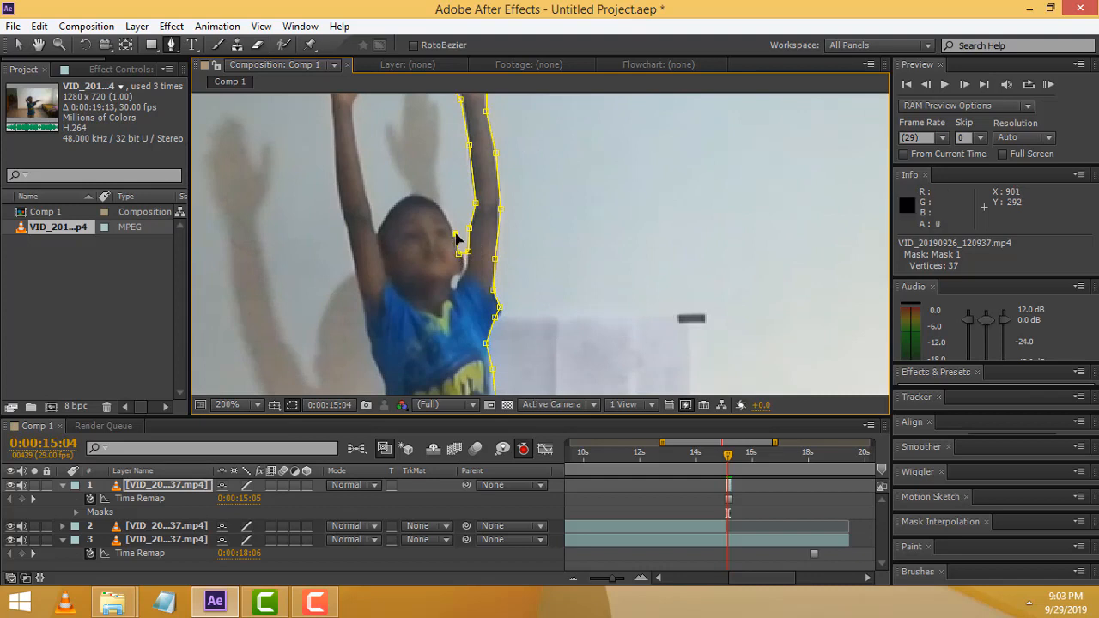
pyautogui.click(455, 234)
pyautogui.click(439, 208)
pyautogui.click(419, 197)
pyautogui.click(400, 200)
pyautogui.click(381, 224)
pyautogui.click(374, 232)
# Extend the mask path up the inner edge of the door-side arm and past the hand, above the frame's upper edge
pyautogui.click(371, 208)
pyautogui.click(366, 180)
pyautogui.click(358, 152)
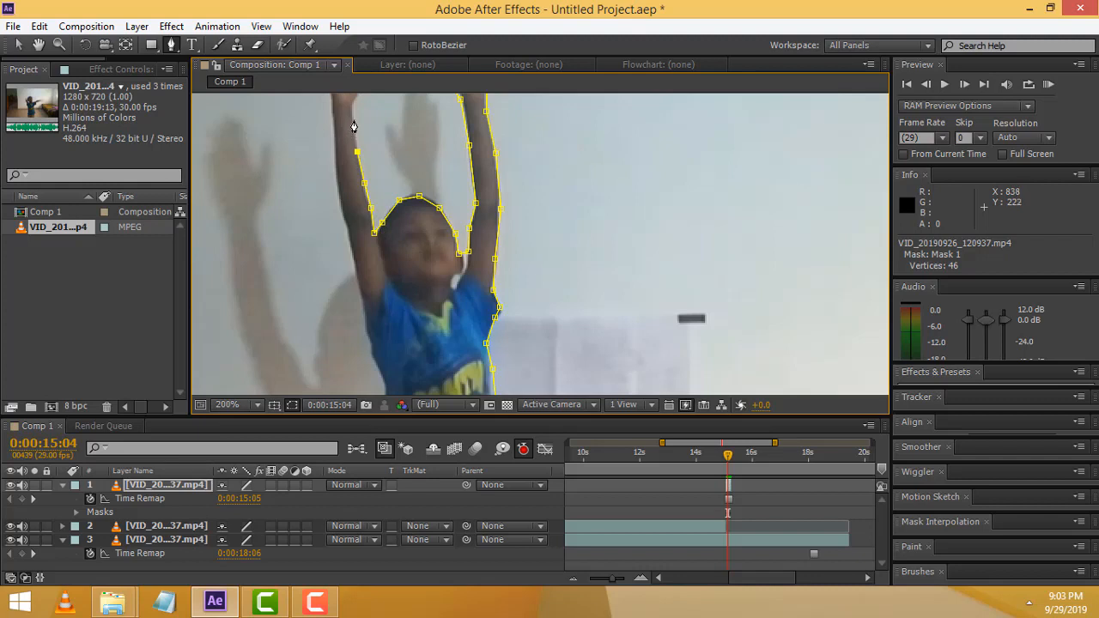
pyautogui.click(352, 118)
pyautogui.scroll(3, 369, 172)
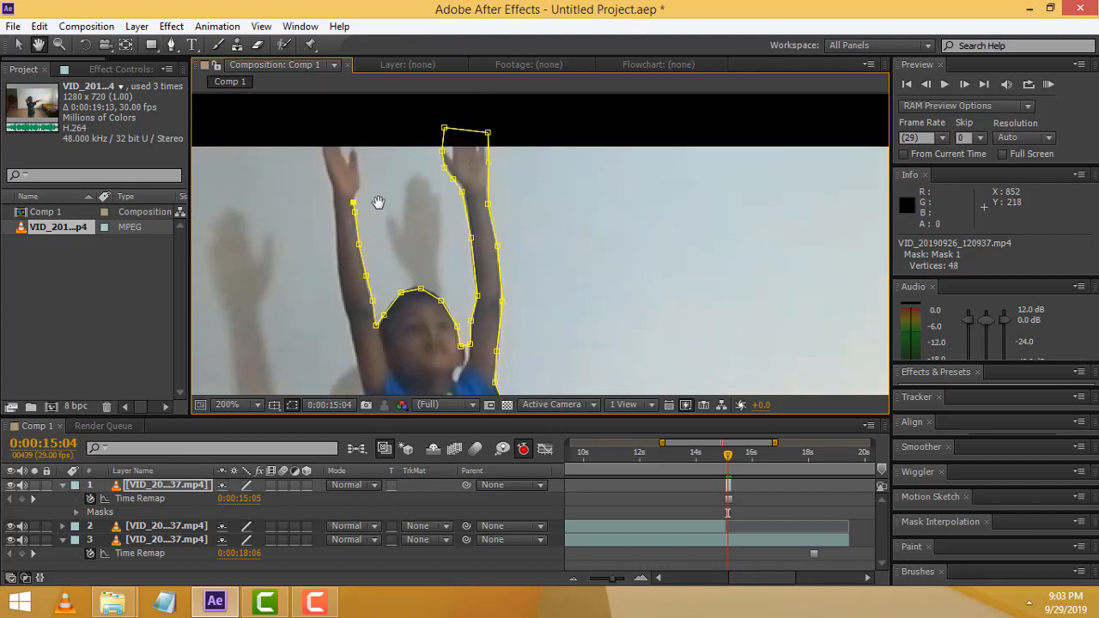
pyautogui.click(362, 186)
pyautogui.click(358, 145)
pyautogui.click(310, 107)
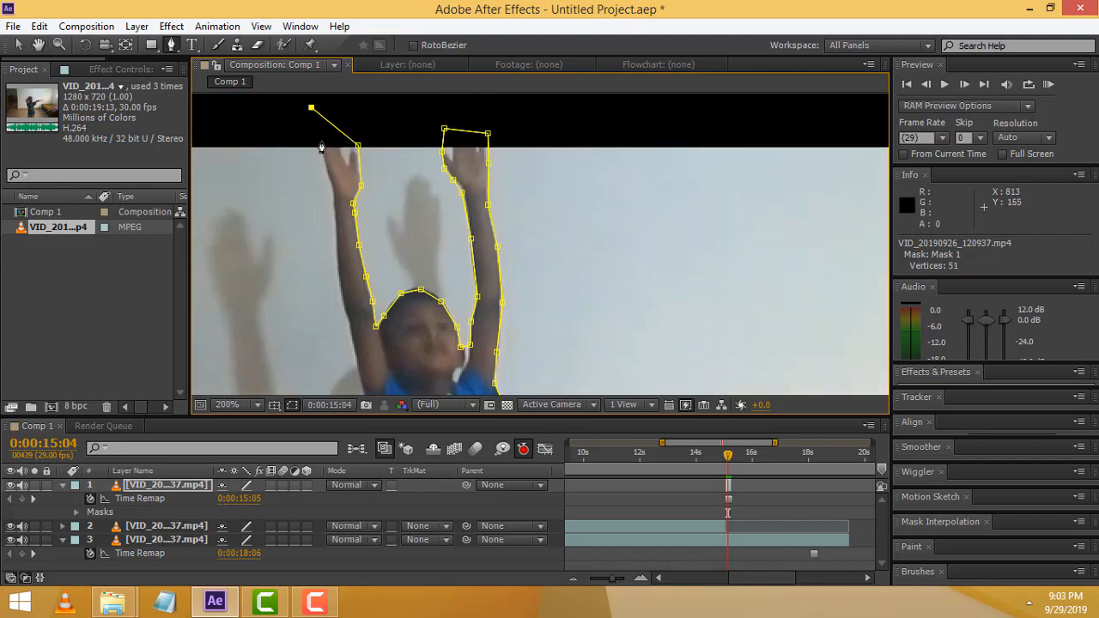
# Trace the outer edge of the door-side hand and arm down toward the shoulder
pyautogui.click(321, 147)
pyautogui.click(325, 166)
pyautogui.click(332, 186)
pyautogui.click(334, 216)
pyautogui.click(338, 272)
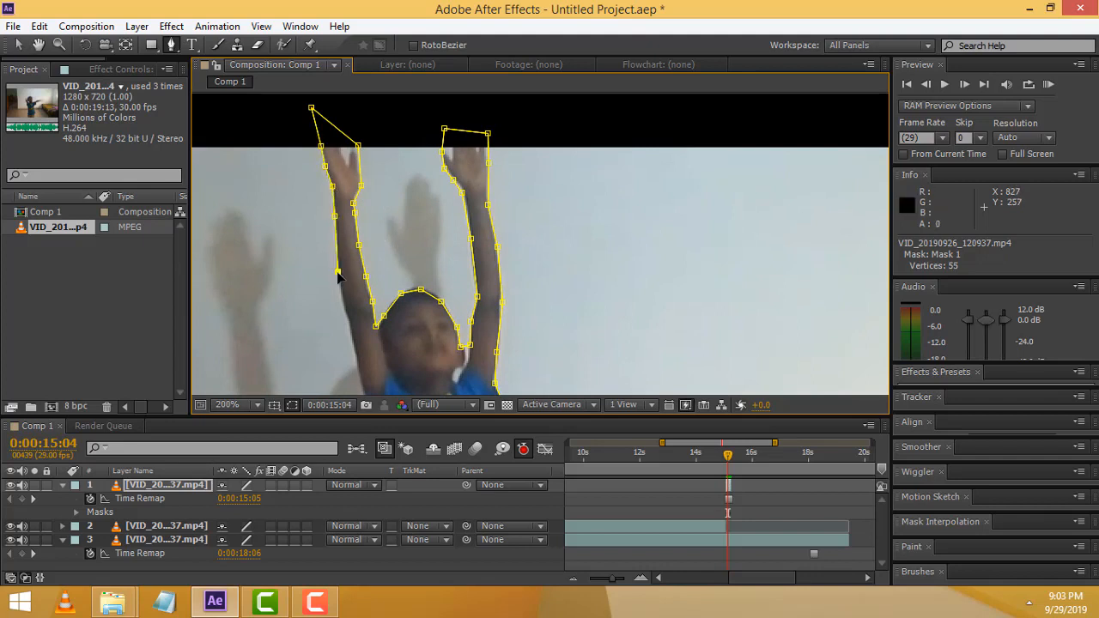
pyautogui.click(343, 304)
pyautogui.click(350, 340)
# Continue the mask path around the door-side shoulder and down the shirt's edge toward the waist
pyautogui.moveTo(360, 387); pyautogui.dragTo(361, 201)
pyautogui.click(360, 196)
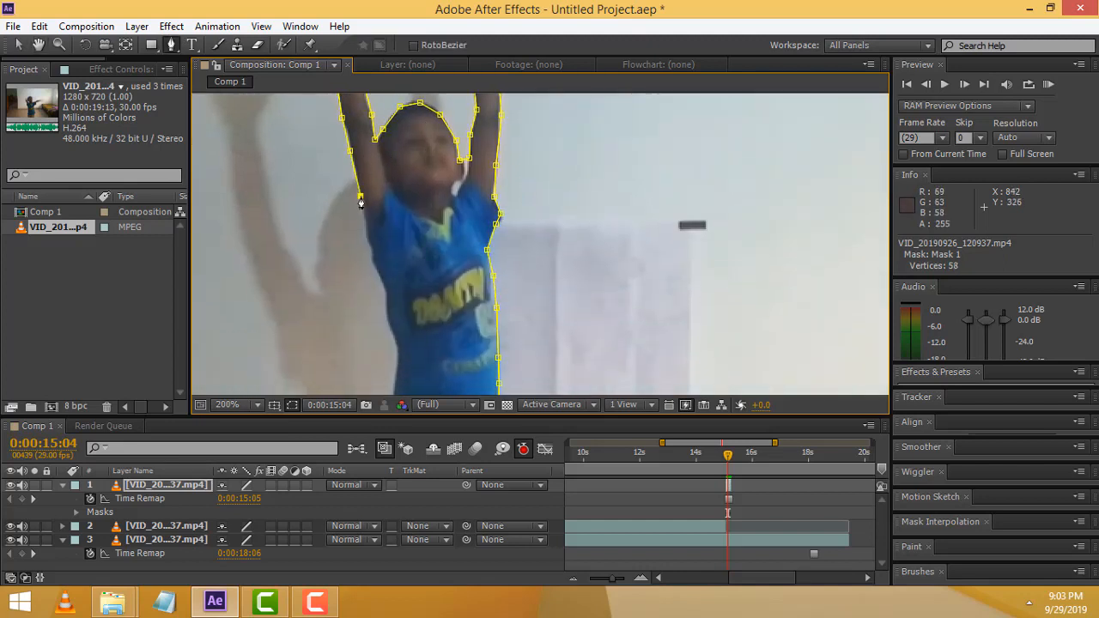
pyautogui.click(367, 242)
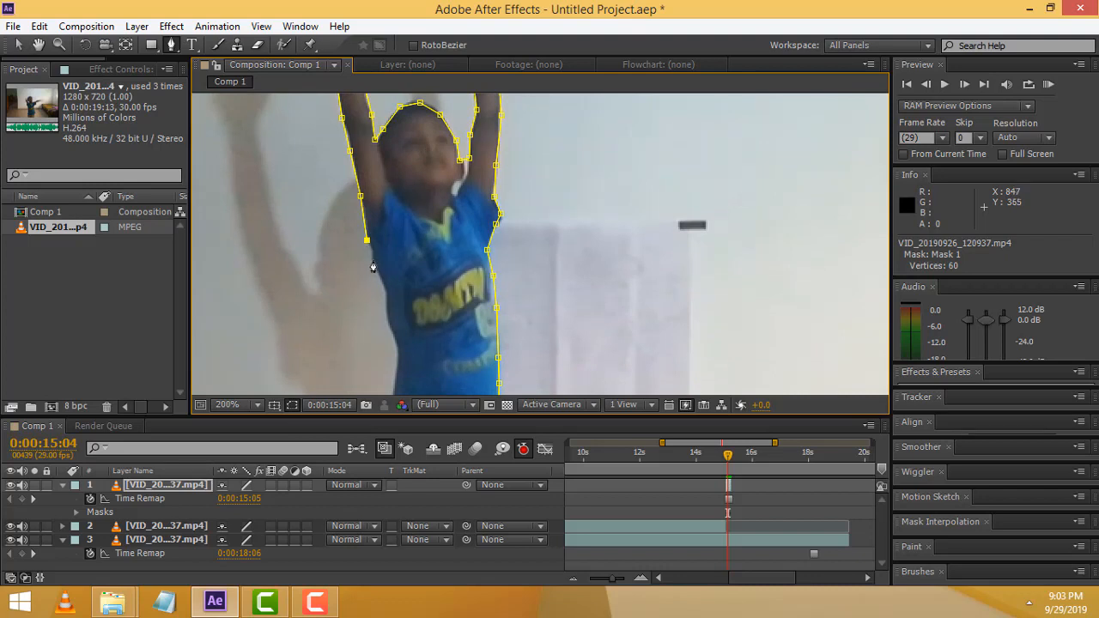
pyautogui.click(372, 259)
pyautogui.click(386, 295)
pyautogui.click(387, 318)
pyautogui.click(398, 350)
# Extend the mask path from the waist down the door-side edge of the shorts to the hem
pyautogui.moveTo(434, 367); pyautogui.dragTo(464, 198)
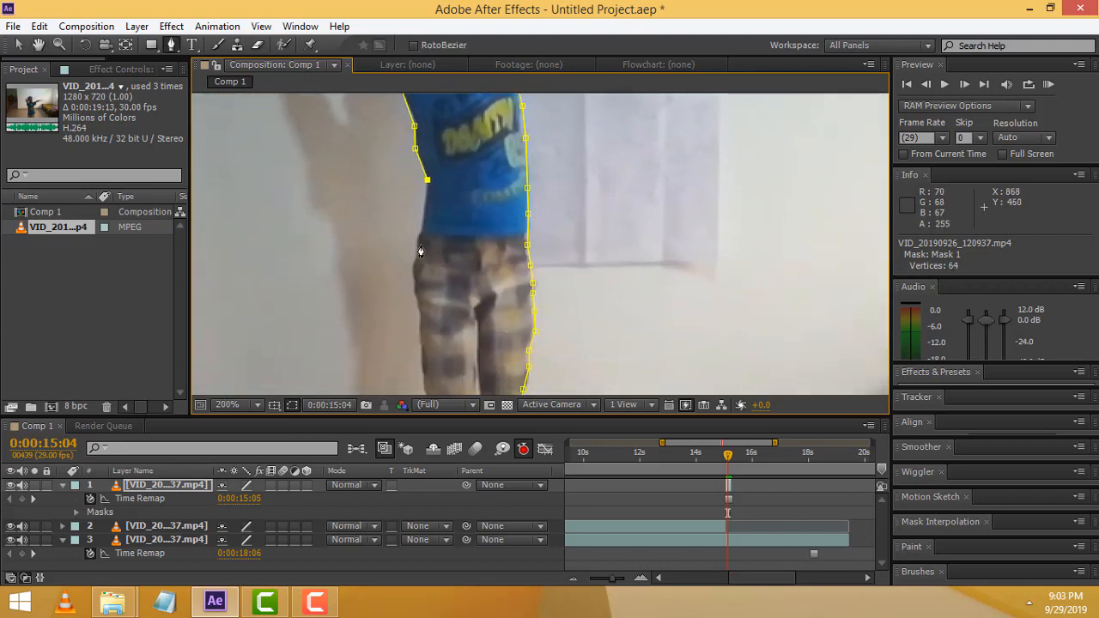
pyautogui.click(417, 245)
pyautogui.click(414, 290)
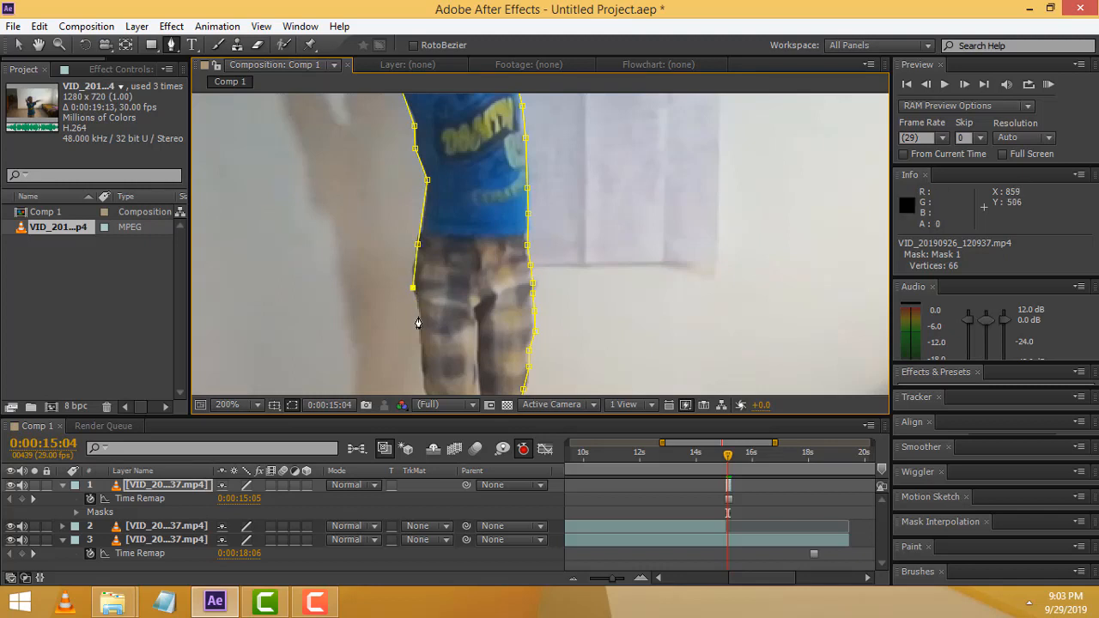
pyautogui.click(419, 317)
pyautogui.moveTo(432, 370); pyautogui.dragTo(449, 206)
pyautogui.click(441, 216)
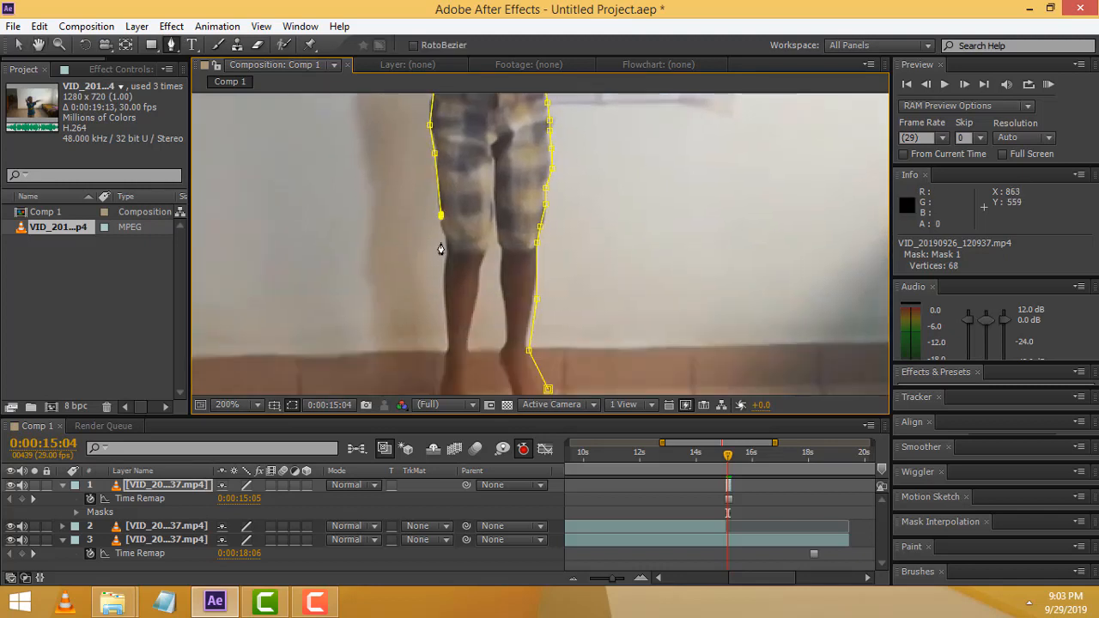
pyautogui.click(446, 245)
# Trace the outer edge of the door-side leg down to the foot and around the toes
pyautogui.click(445, 269)
pyautogui.click(444, 313)
pyautogui.moveTo(481, 291); pyautogui.dragTo(471, 171)
pyautogui.click(437, 231)
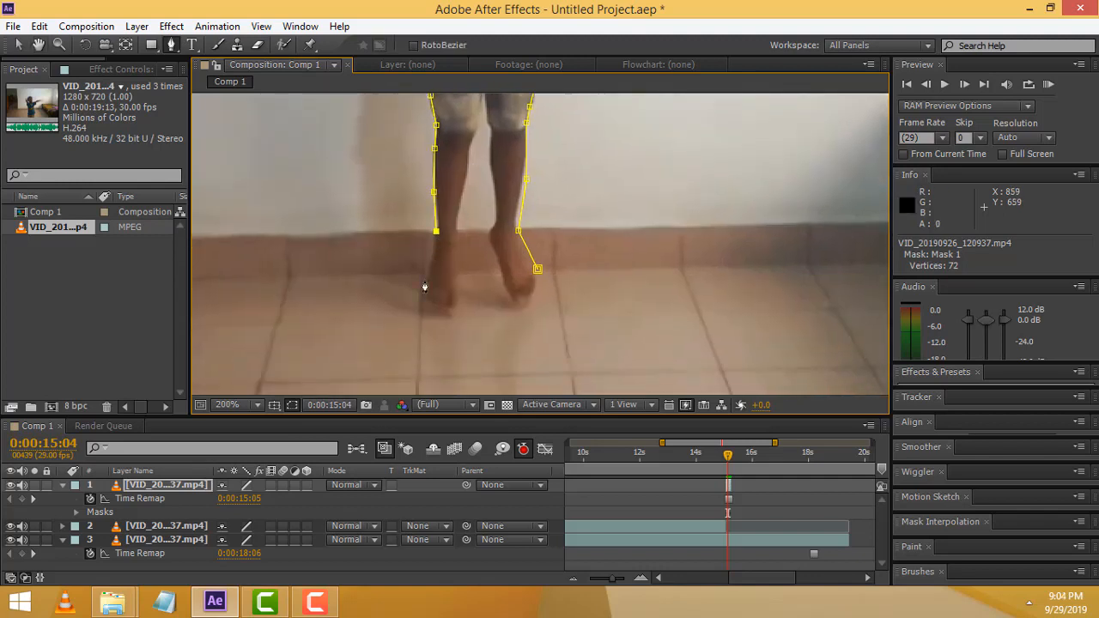
pyautogui.click(425, 280)
pyautogui.click(453, 313)
# Continue the mask path up the inner edge of the door-side leg to the gap between the shorts' legs
pyautogui.click(460, 285)
pyautogui.click(462, 248)
pyautogui.click(460, 217)
pyautogui.click(468, 161)
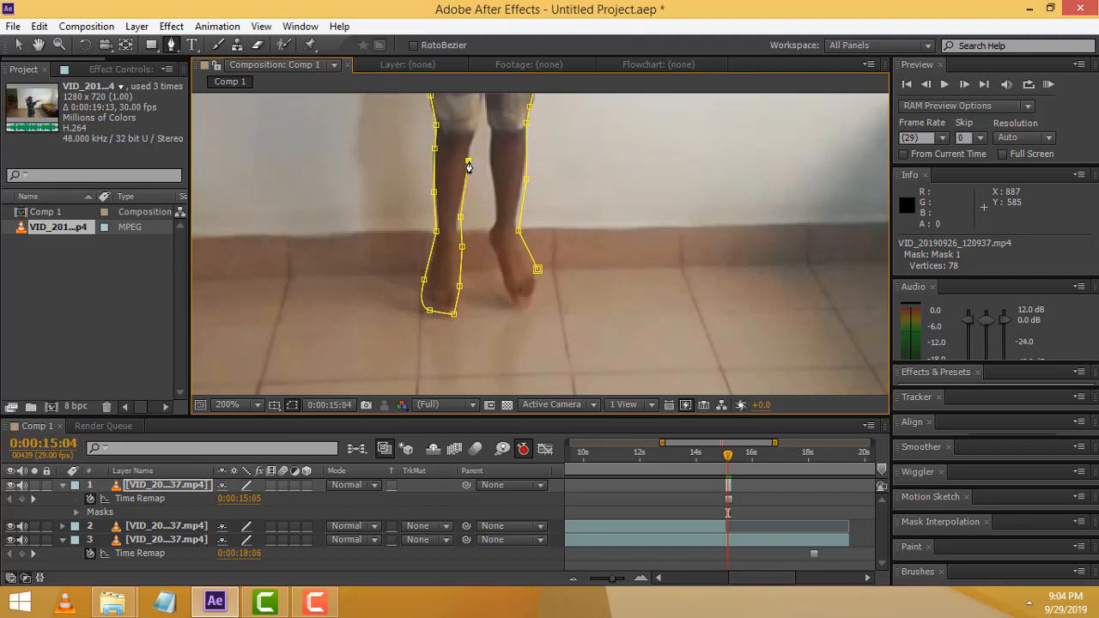
pyautogui.click(478, 127)
pyautogui.click(486, 101)
# Trace the inner edge of the bed-side leg down around the foot and close the mask at its starting point
pyautogui.click(490, 163)
pyautogui.click(494, 178)
pyautogui.click(495, 190)
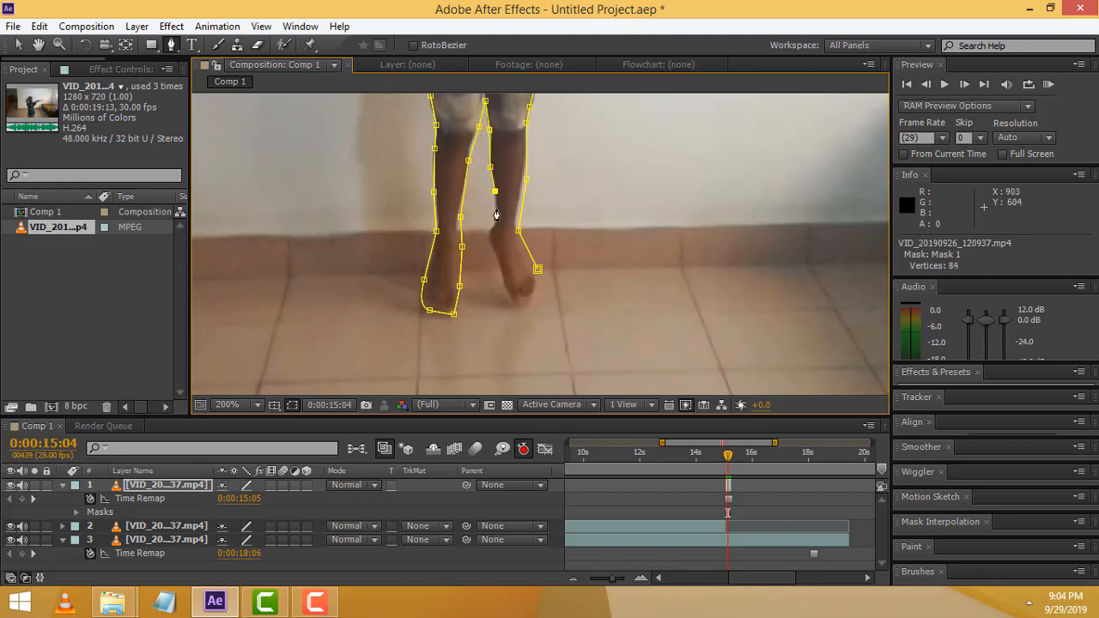
pyautogui.click(496, 217)
pyautogui.click(488, 231)
pyautogui.click(501, 281)
pyautogui.click(512, 312)
pyautogui.click(536, 299)
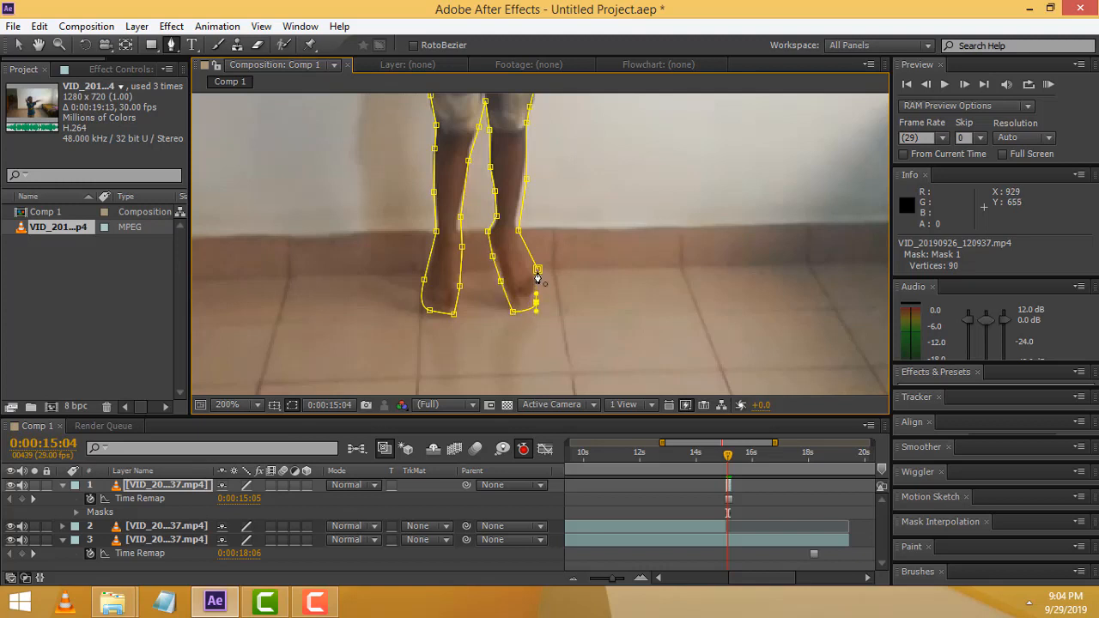
pyautogui.click(537, 270)
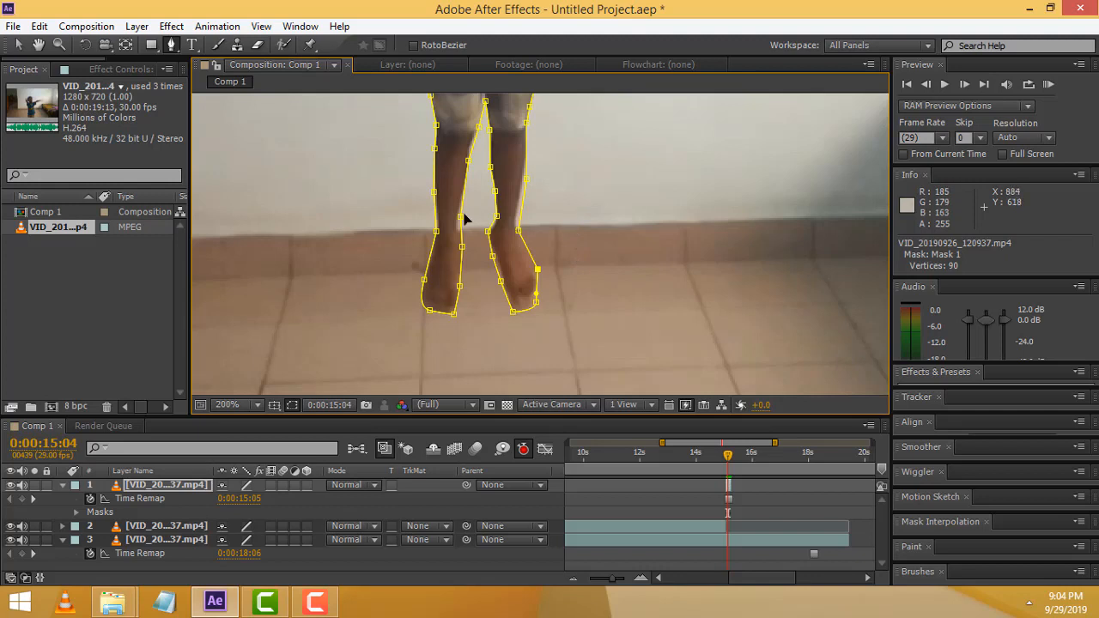
# Fit more of the frame in view, enlarge the timeline area and reveal the masked layer's Transform properties
pyautogui.scroll(-2, 464, 220)
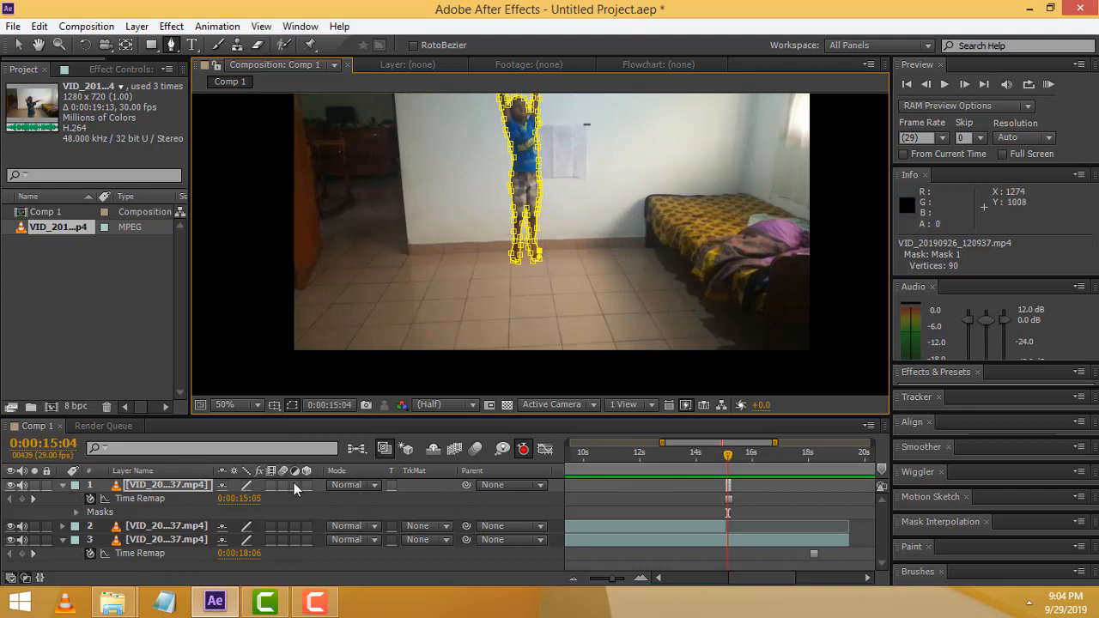
pyautogui.click(62, 485)
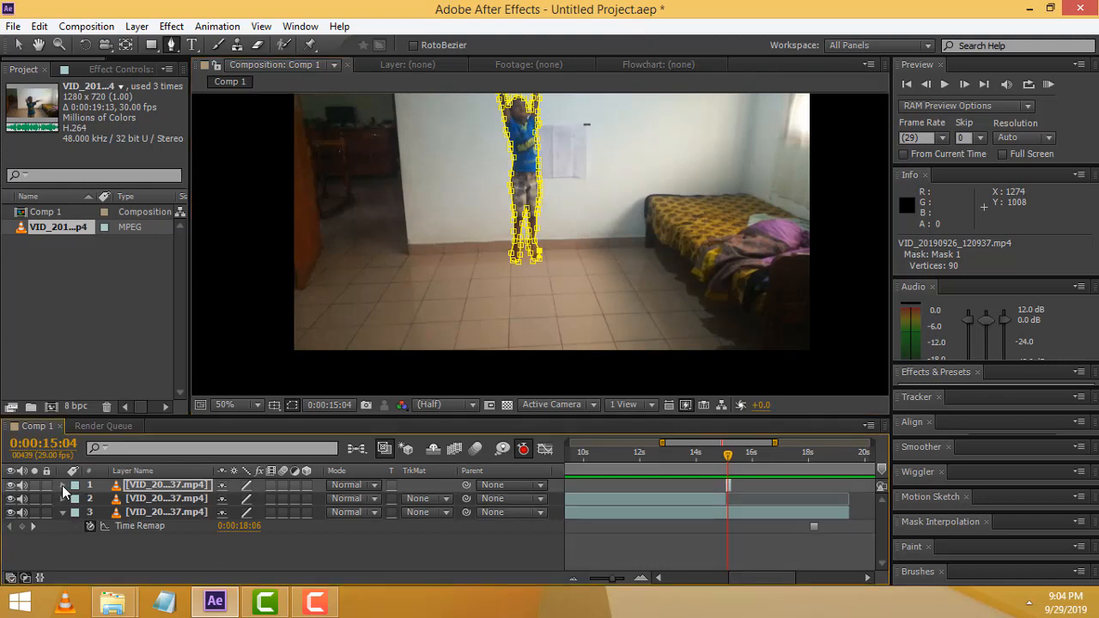
pyautogui.click(62, 486)
pyautogui.click(62, 485)
pyautogui.click(62, 485)
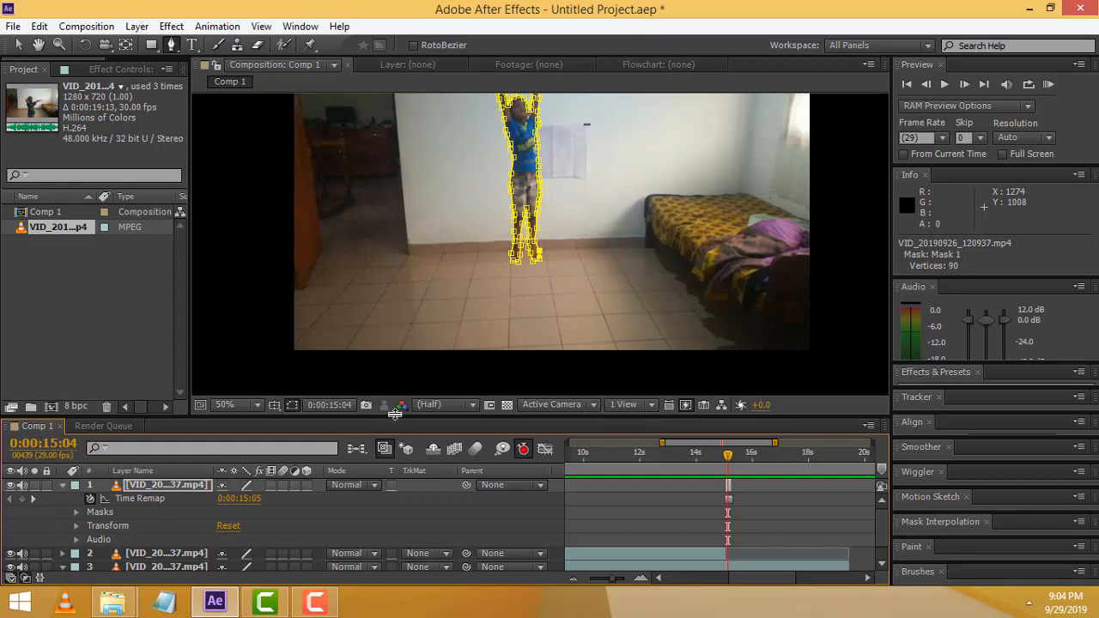
pyautogui.moveTo(391, 417); pyautogui.dragTo(393, 347)
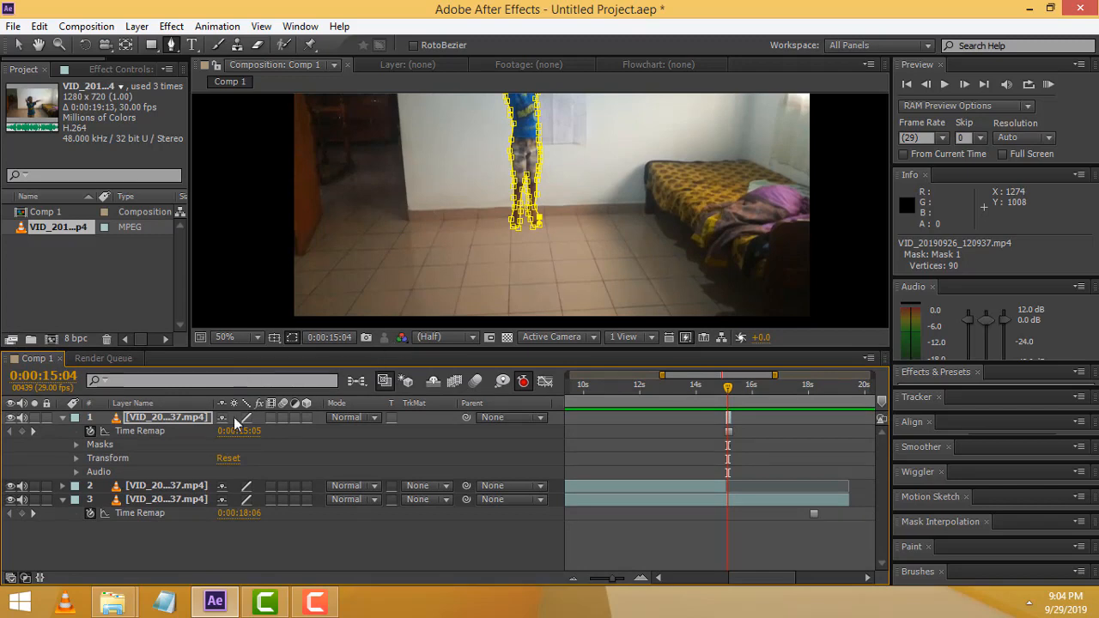
pyautogui.click(76, 458)
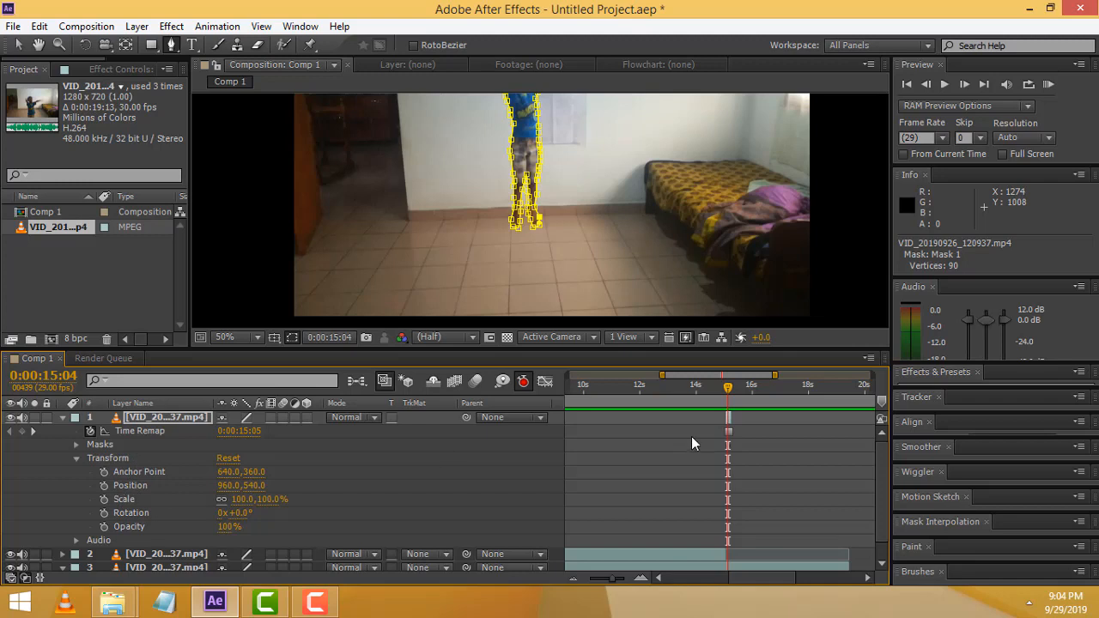
# Add a starting Position keyframe to the masked layer at 0:00:15:03
pyautogui.click(728, 388)
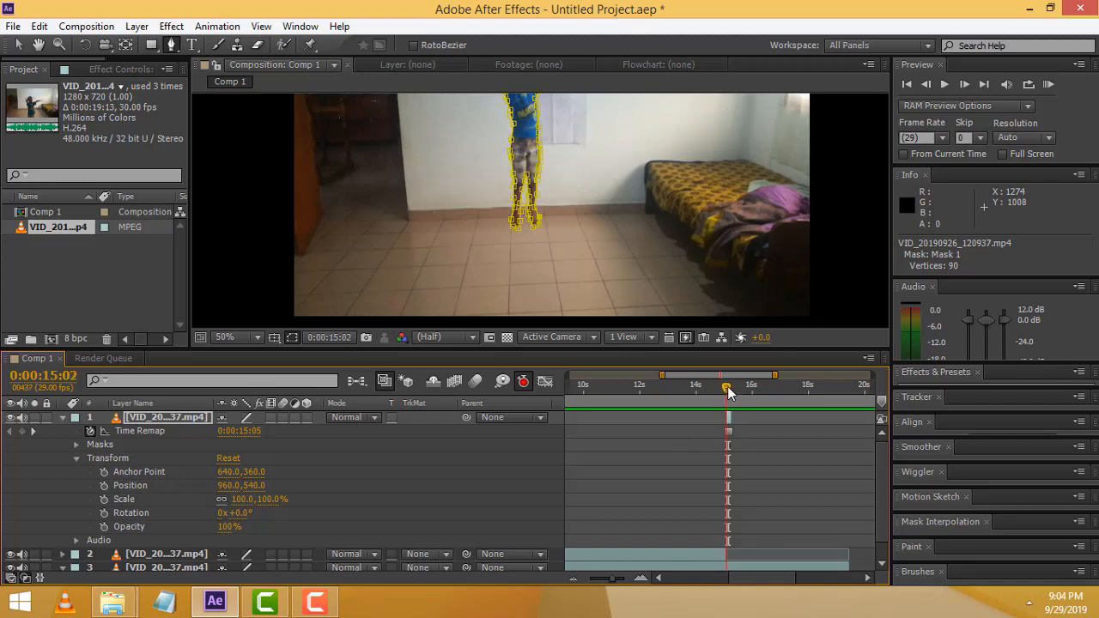
pyautogui.moveTo(727, 387); pyautogui.dragTo(728, 386)
pyautogui.moveTo(612, 586); pyautogui.dragTo(623, 584)
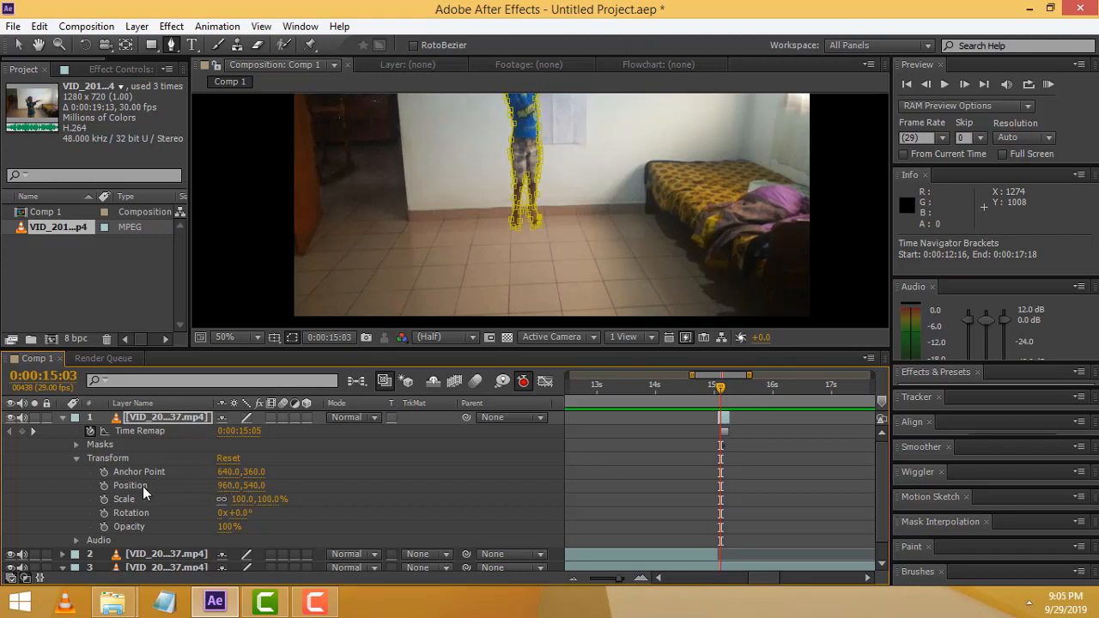
pyautogui.click(104, 486)
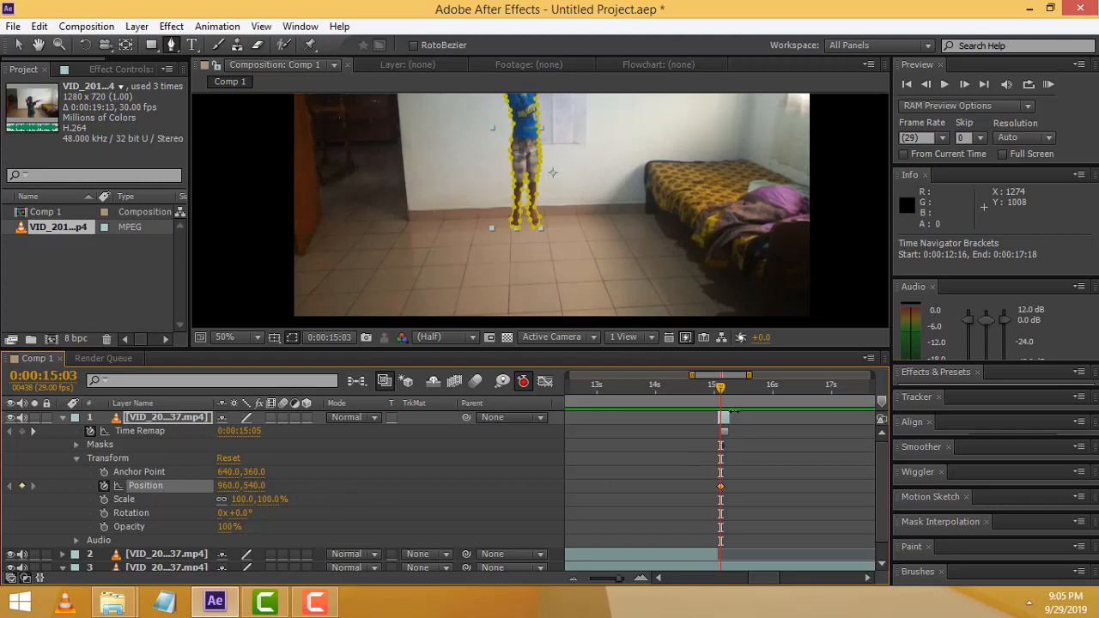
# At 0:00:15:06, set the masked layer's Y position to -23 to send the boy up out of the frame
pyautogui.moveTo(721, 393); pyautogui.dragTo(729, 394)
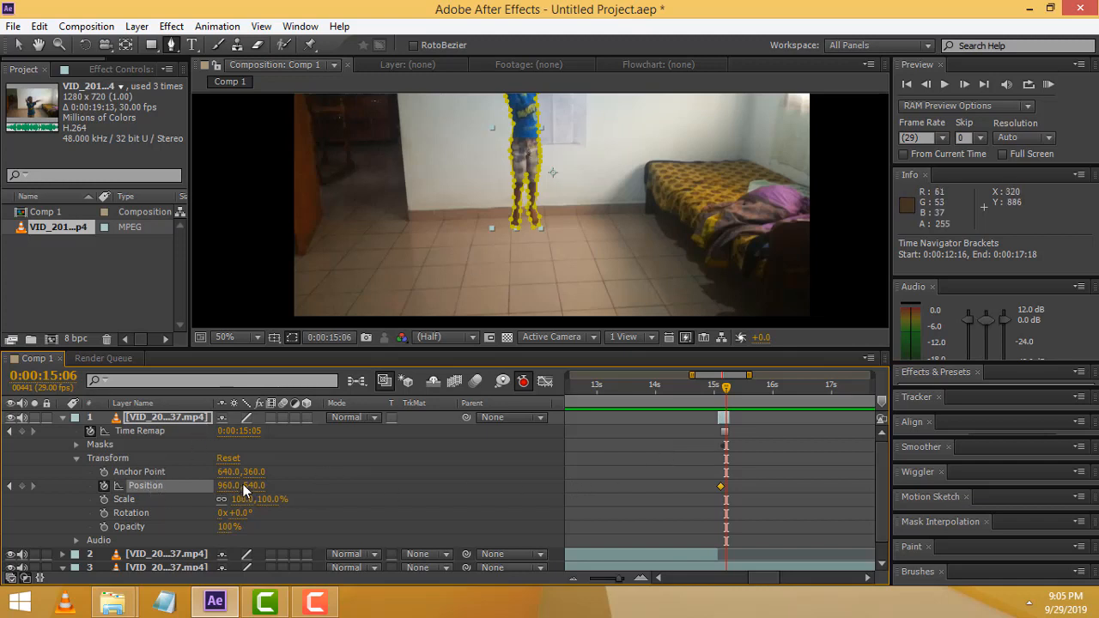
pyautogui.moveTo(243, 485); pyautogui.dragTo(52, 395)
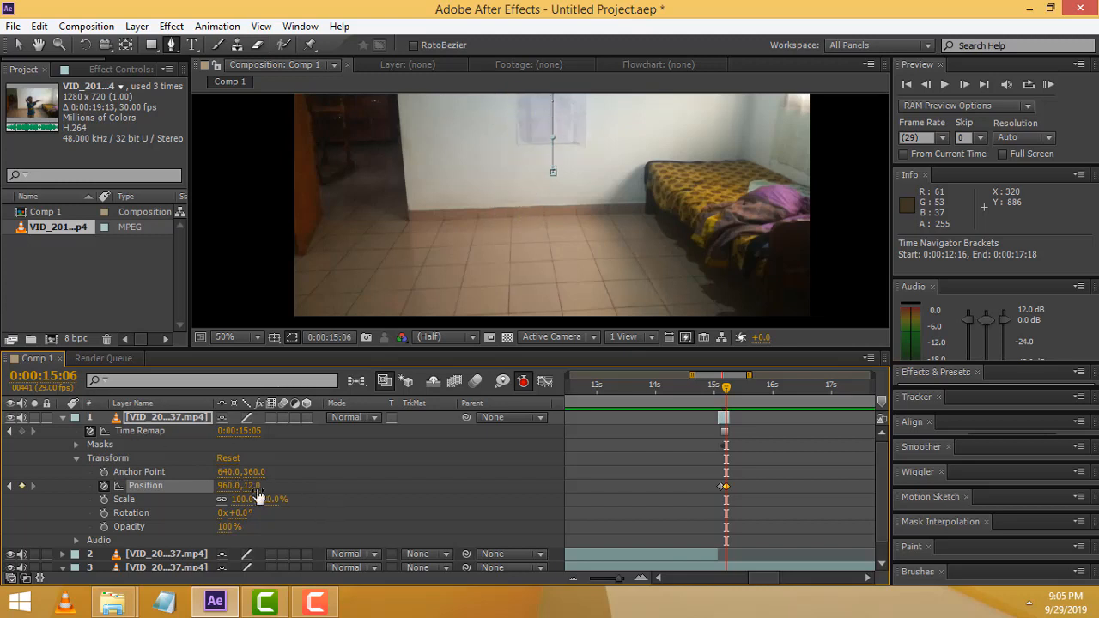
pyautogui.moveTo(256, 488); pyautogui.dragTo(235, 482)
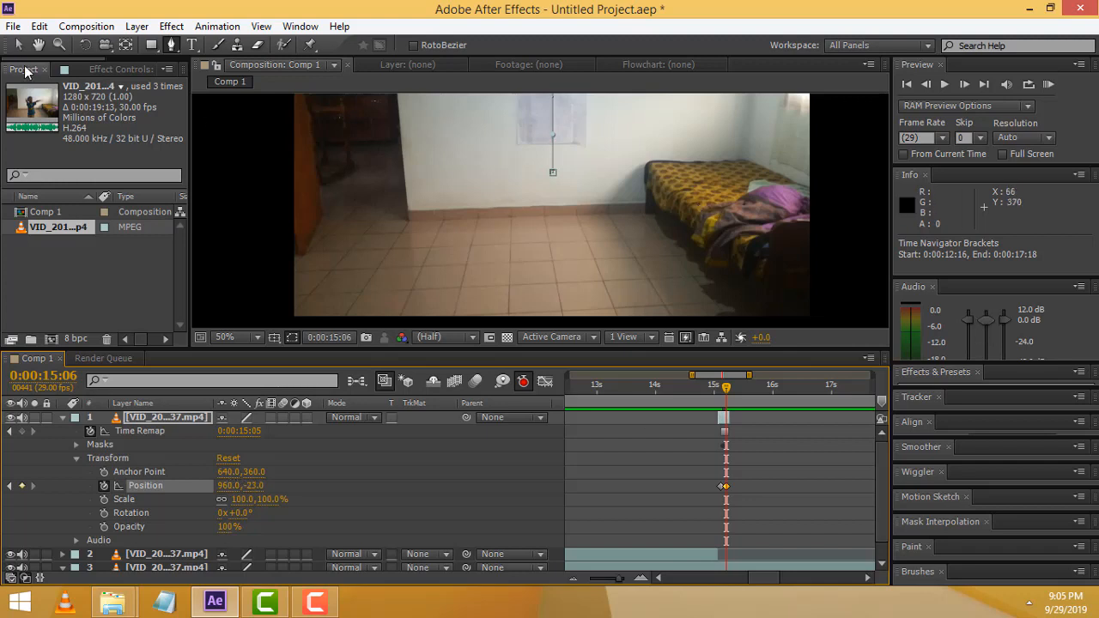
pyautogui.click(18, 44)
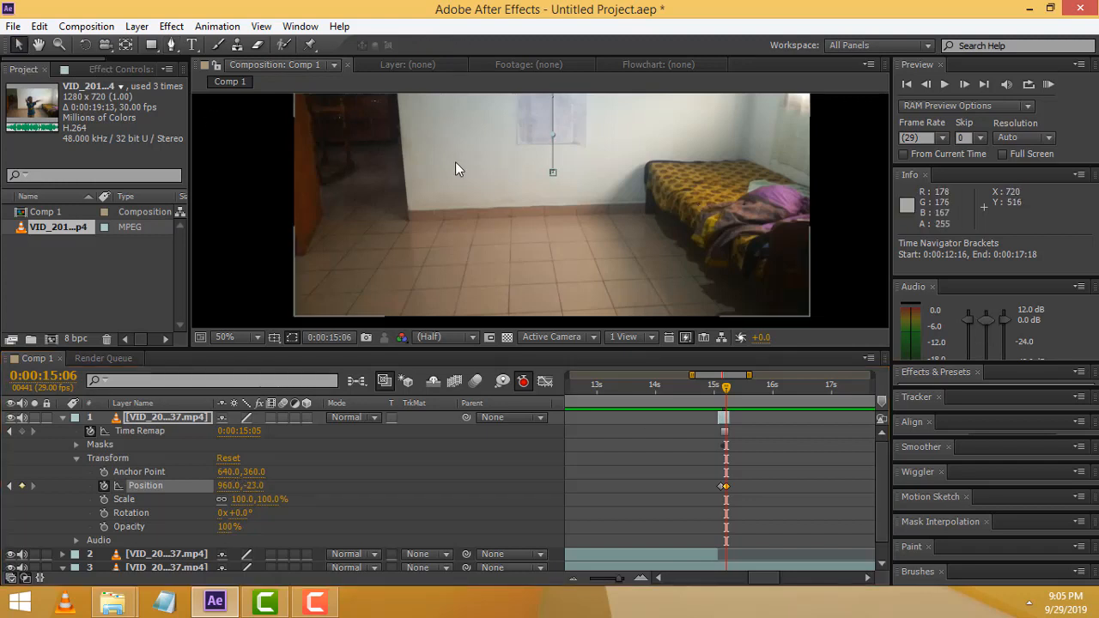
pyautogui.scroll(-2, 764, 271)
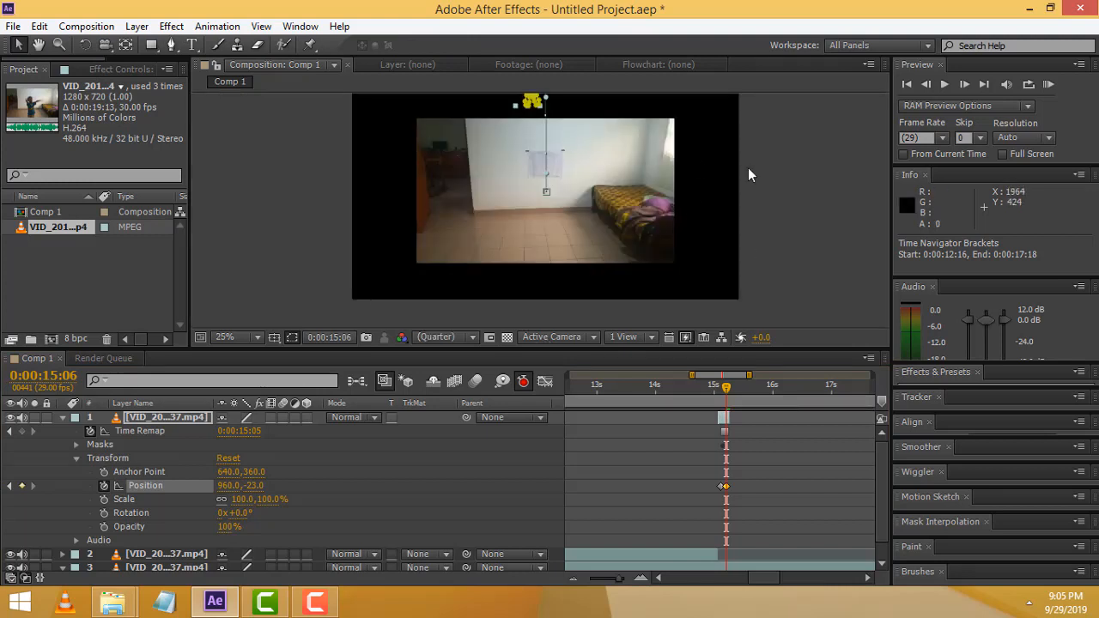
# Play the composition from 0:00:00:00 to check the jump effect
pyautogui.click(730, 388)
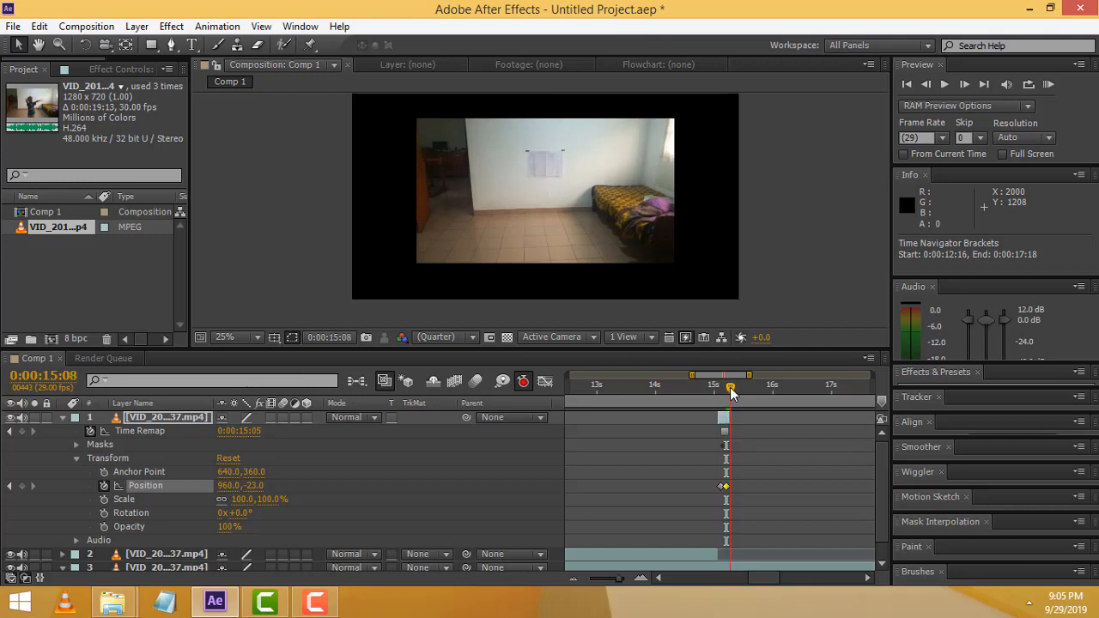
pyautogui.moveTo(730, 388); pyautogui.dragTo(559, 364)
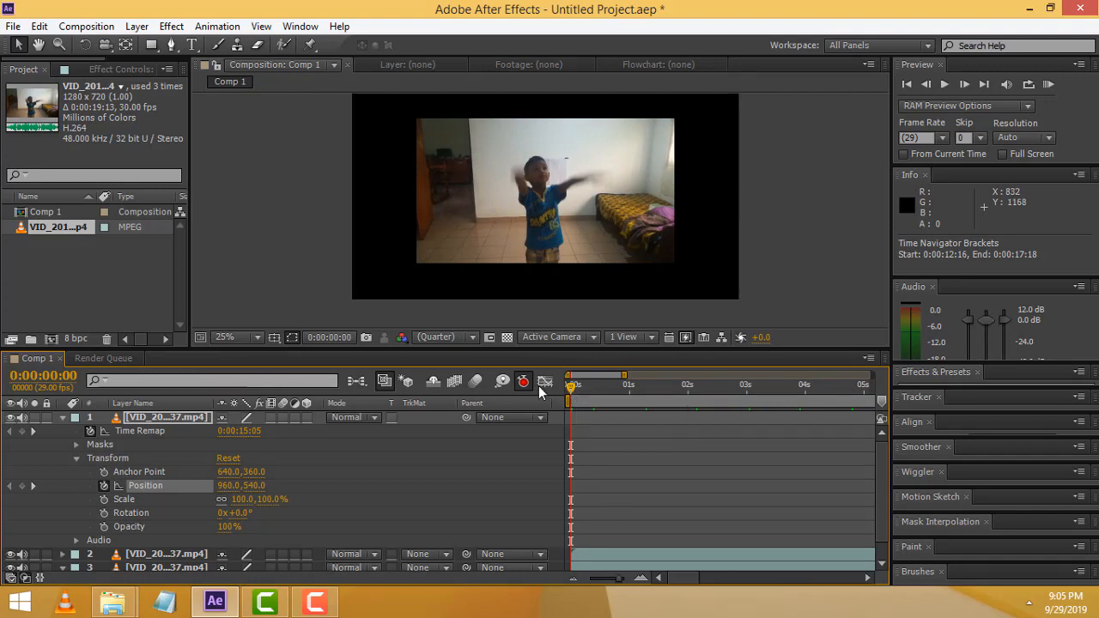
pyautogui.press('h')
pyautogui.press('space')
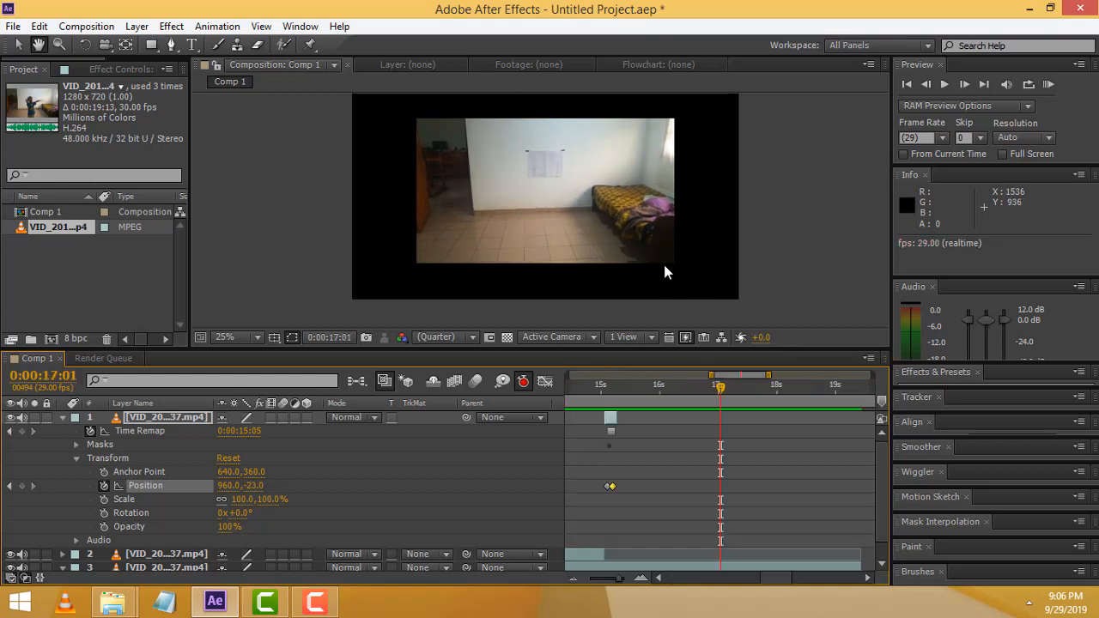
# Go back to 0:00:14:20 to view the boy just before the jump at 50% magnification
pyautogui.press('v')
pyautogui.scroll(2, 645, 260)
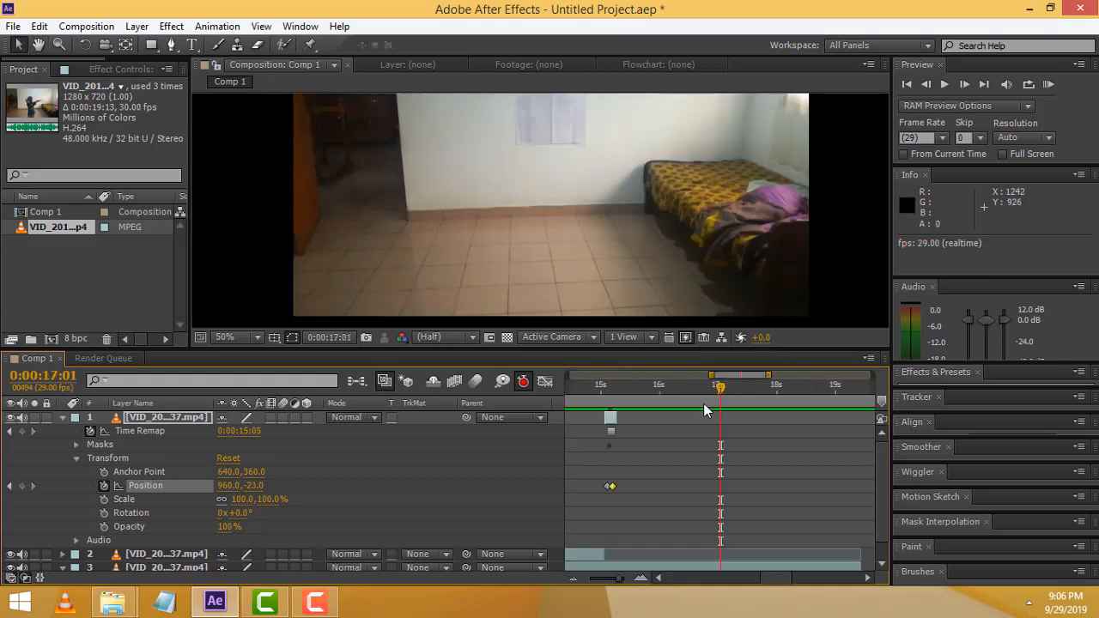
pyautogui.moveTo(725, 394); pyautogui.dragTo(583, 369)
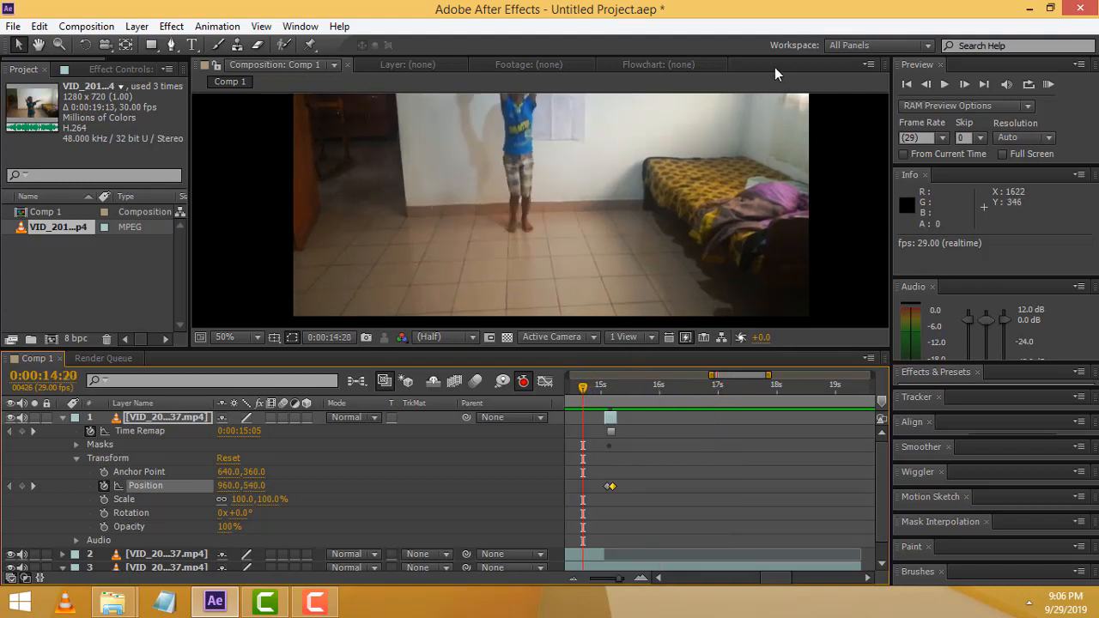
# Enlarge the composition viewer and play the whole composition from 0:00:00:00 to review the jump effect
pyautogui.moveTo(664, 348); pyautogui.dragTo(665, 489)
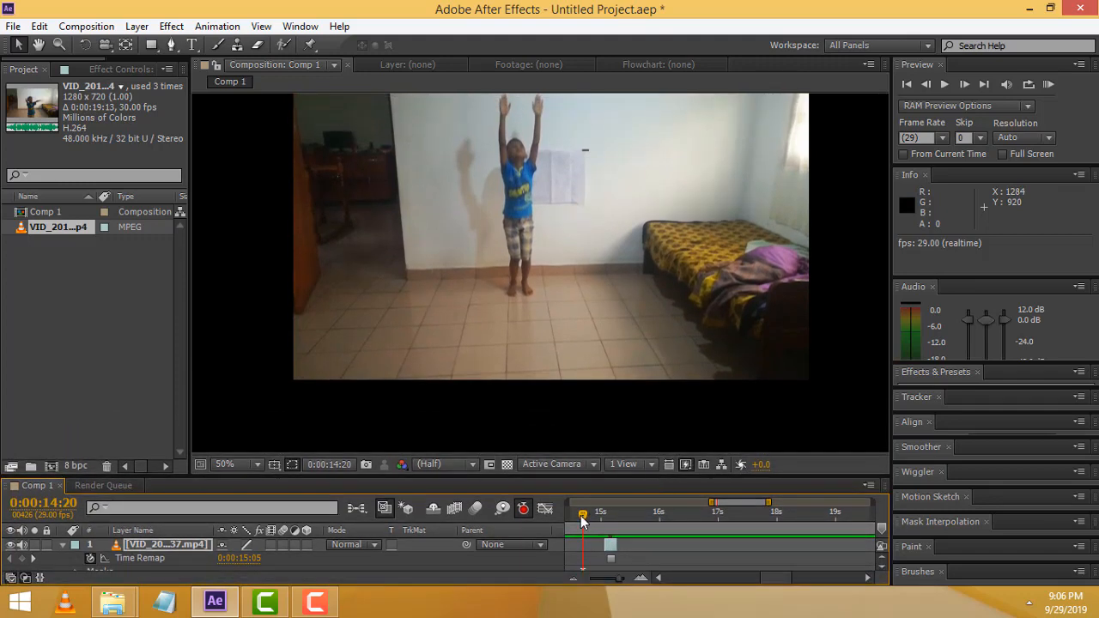
pyautogui.moveTo(582, 516); pyautogui.dragTo(458, 500)
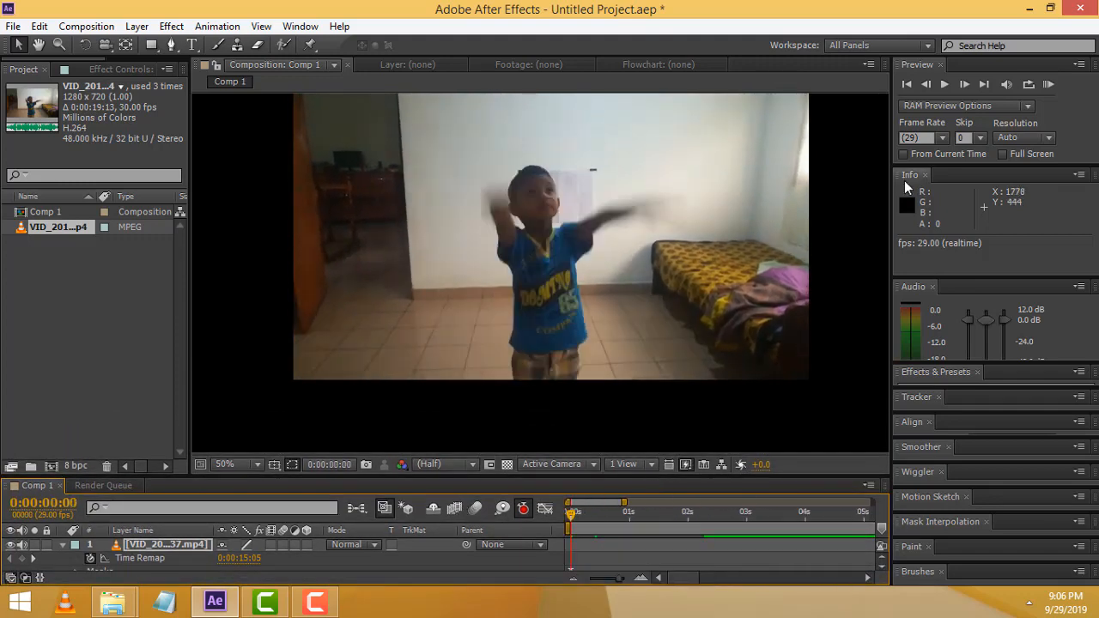
pyautogui.press('space')
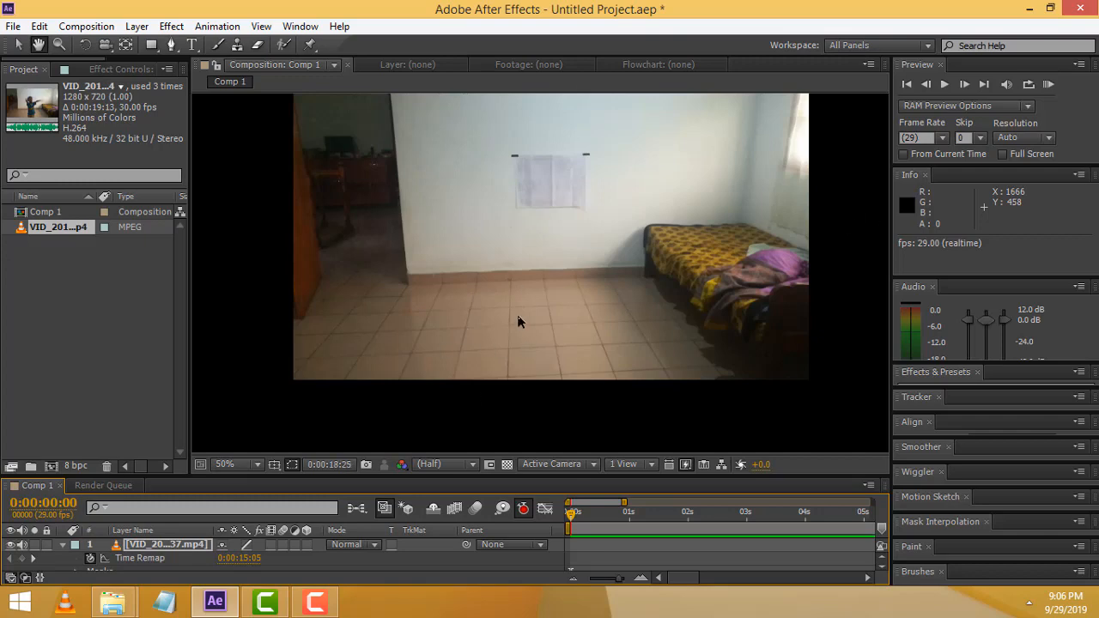
# Add Comp 1 to the render queue for export
pyautogui.click(13, 26)
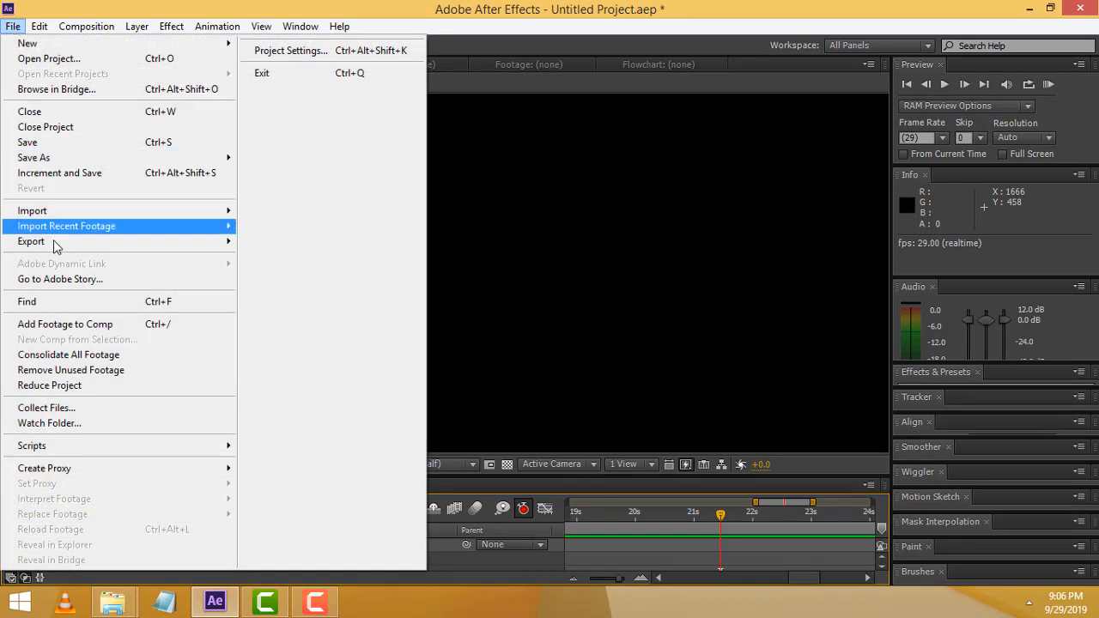
pyautogui.moveTo(55, 247)
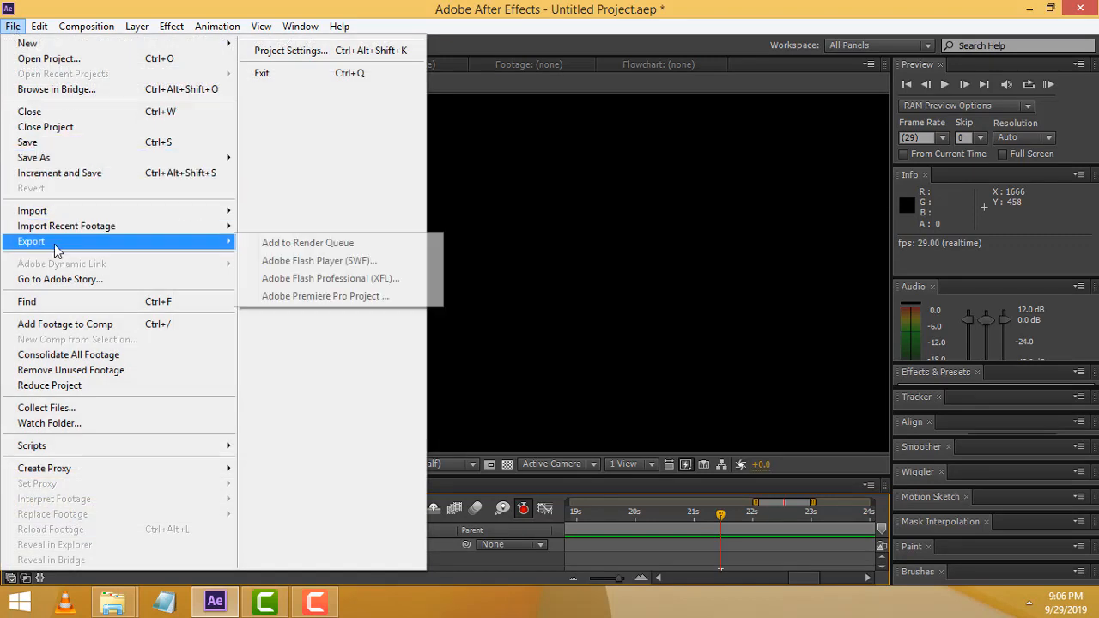
pyautogui.click(279, 250)
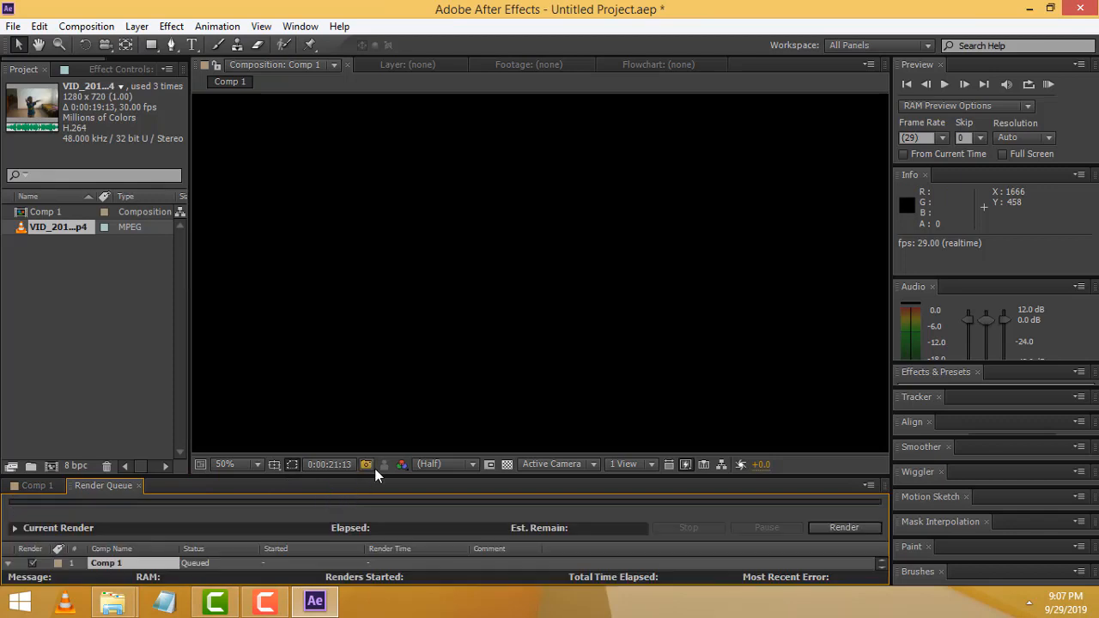
# Expand Comp 1's output module details in the enlarged render queue and check its output folder, closing the folder window again
pyautogui.moveTo(375, 478); pyautogui.dragTo(378, 338)
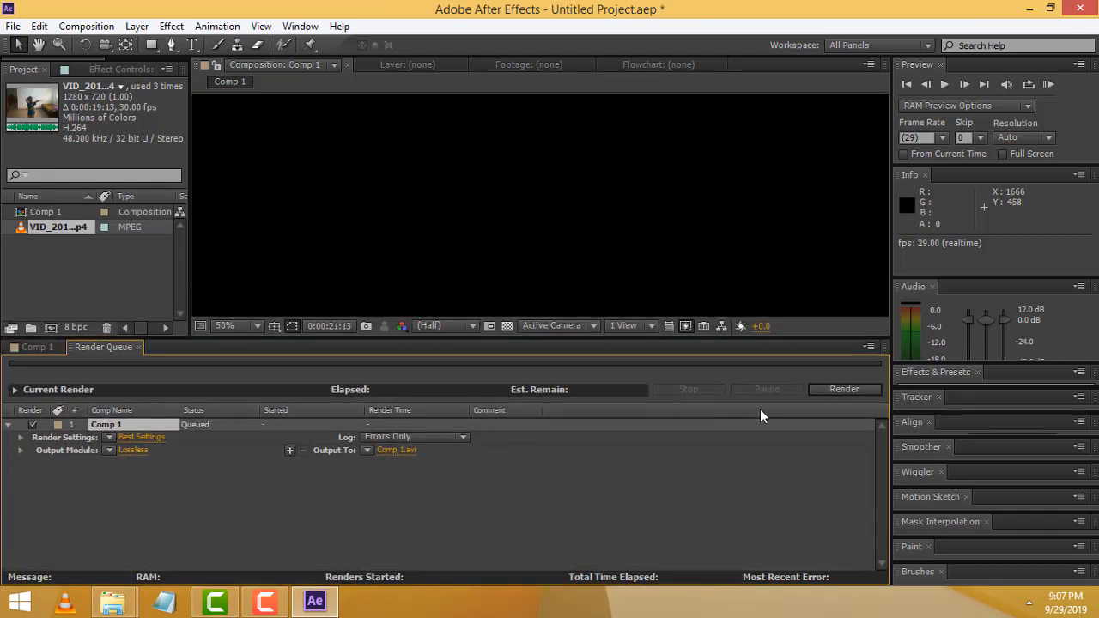
pyautogui.click(19, 451)
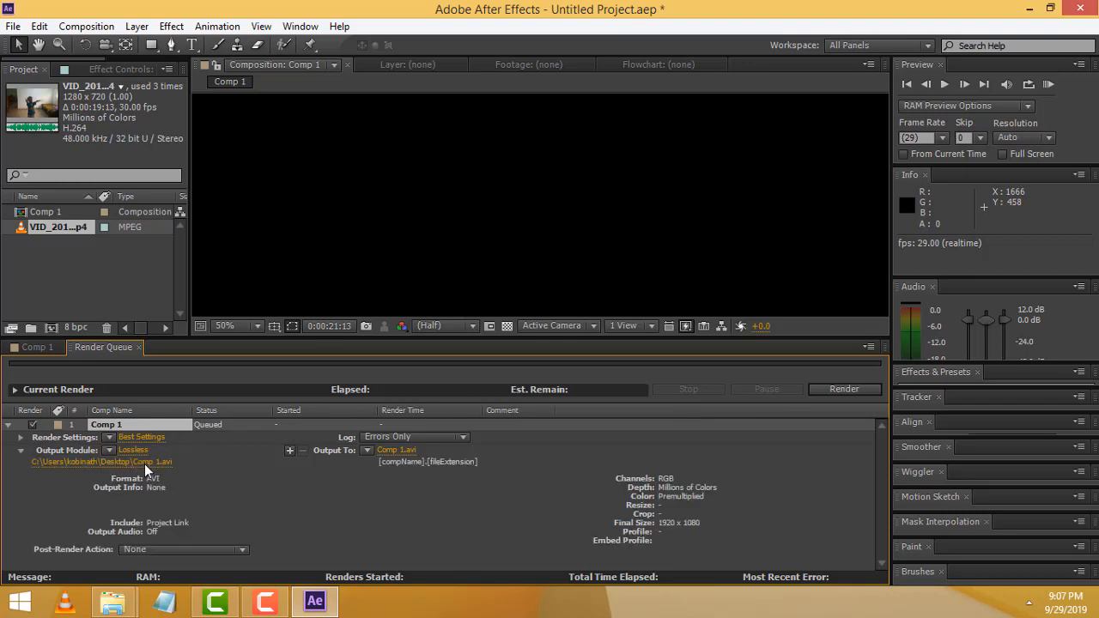
pyautogui.click(144, 463)
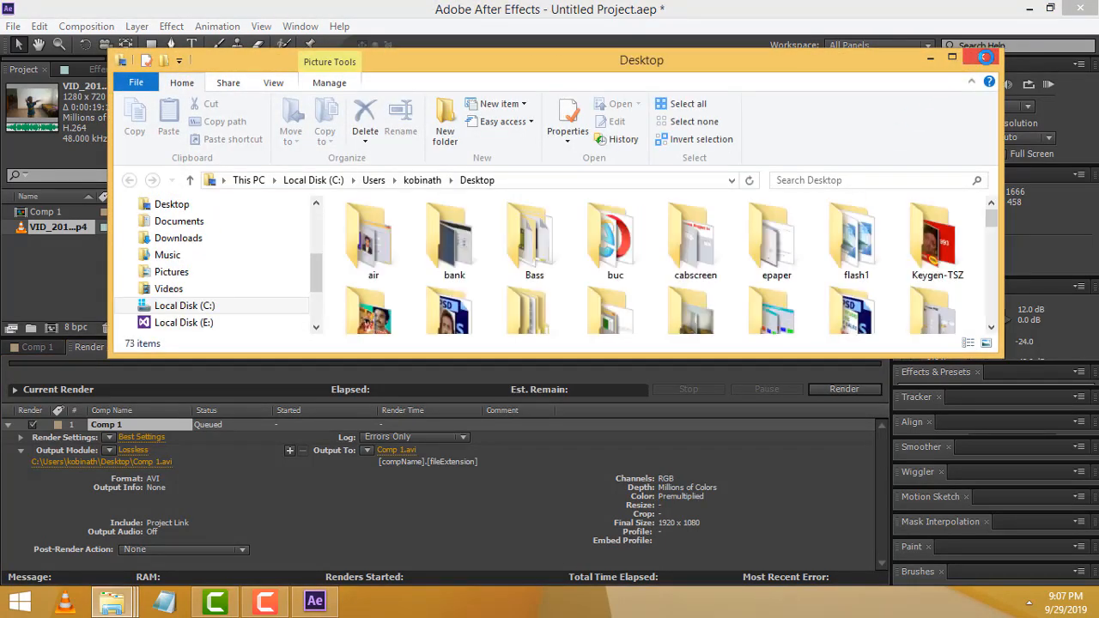
pyautogui.click(985, 58)
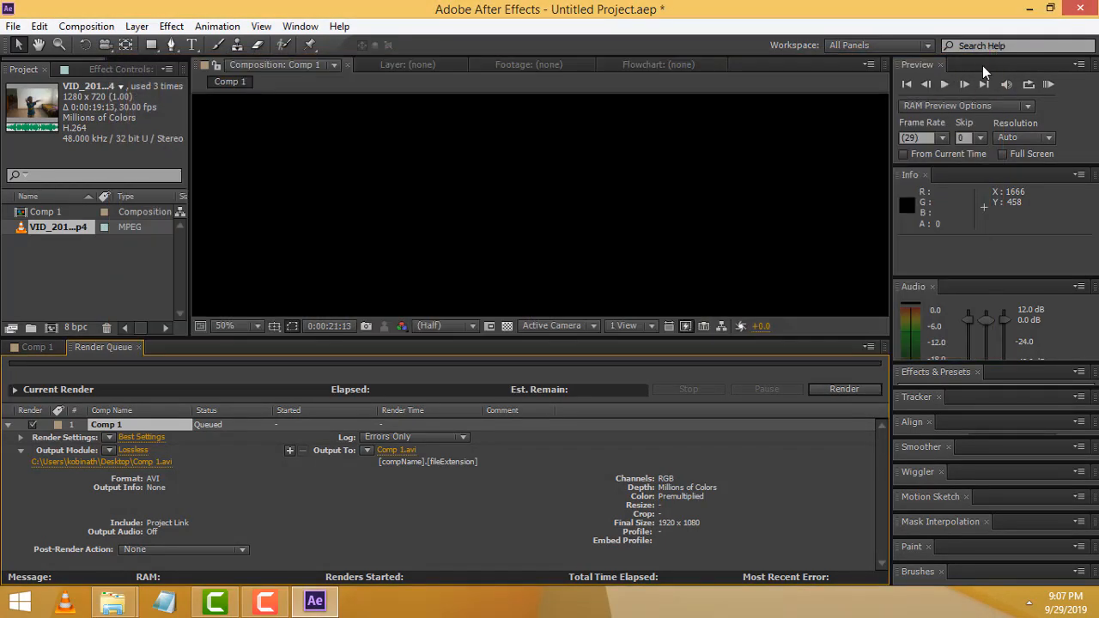